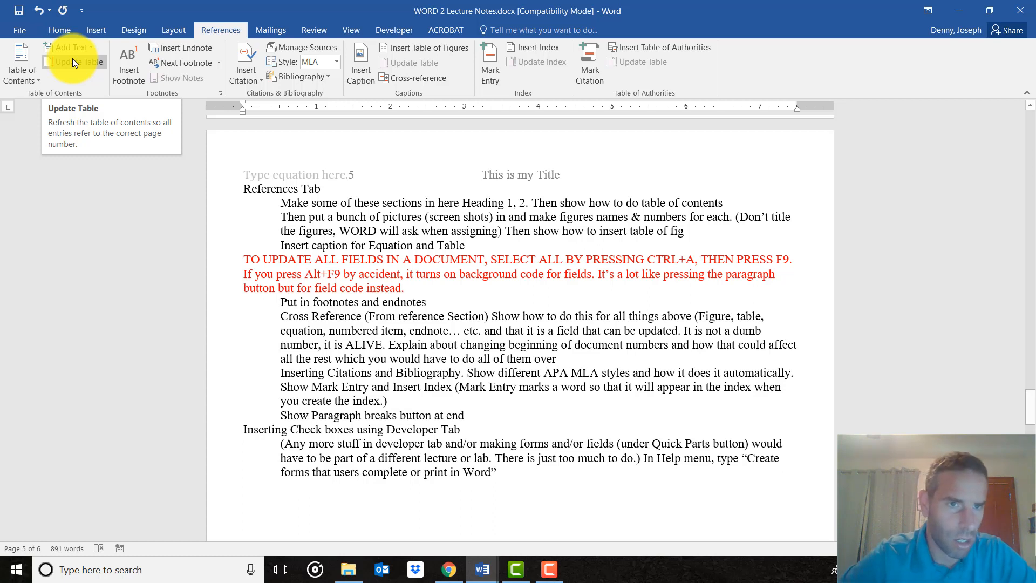
pyautogui.click(328, 204)
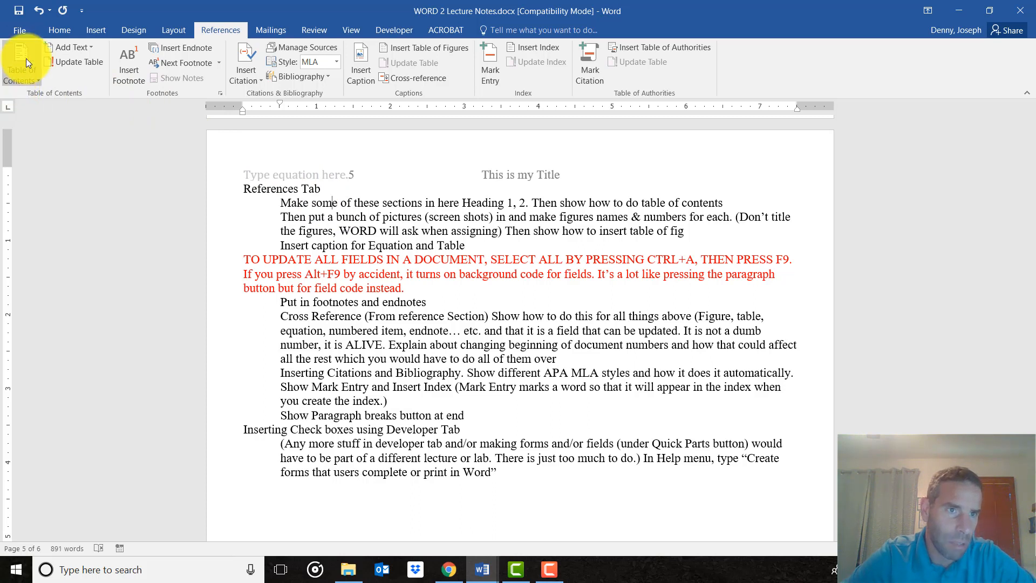
pyautogui.click(371, 219)
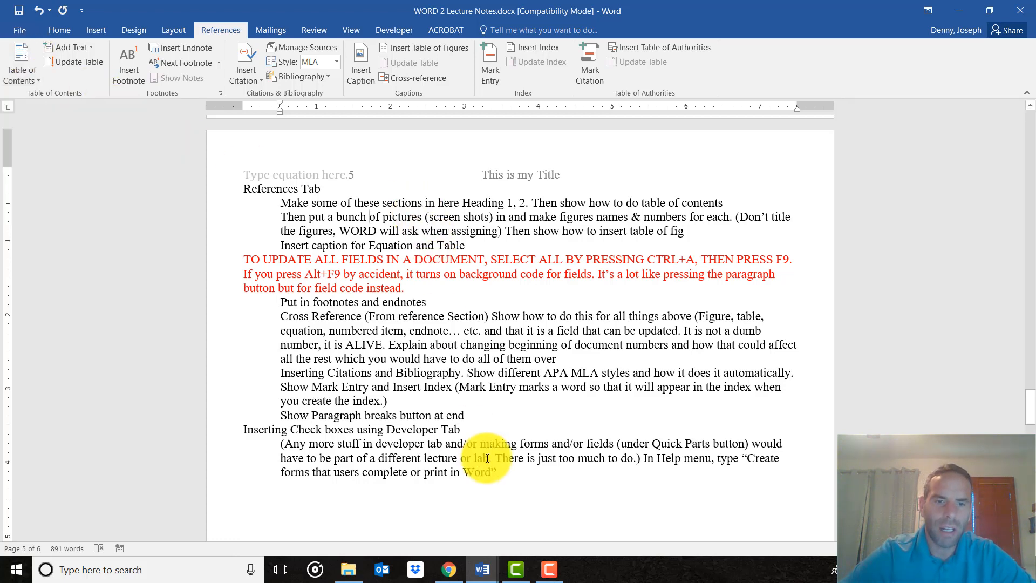
pyautogui.scroll(-3, 474, 507)
pyautogui.scroll(4, 433, 389)
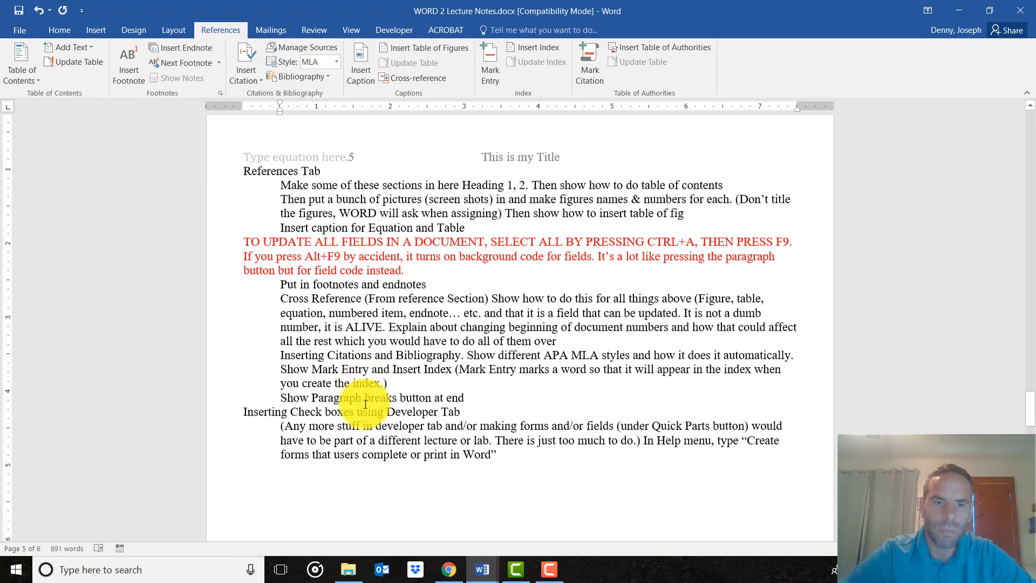
# Try to insert an Automatic Table 1 table of contents below the last paragraph of the References notes on page 5.
pyautogui.scroll(-3, 364, 393)
pyautogui.click(315, 467)
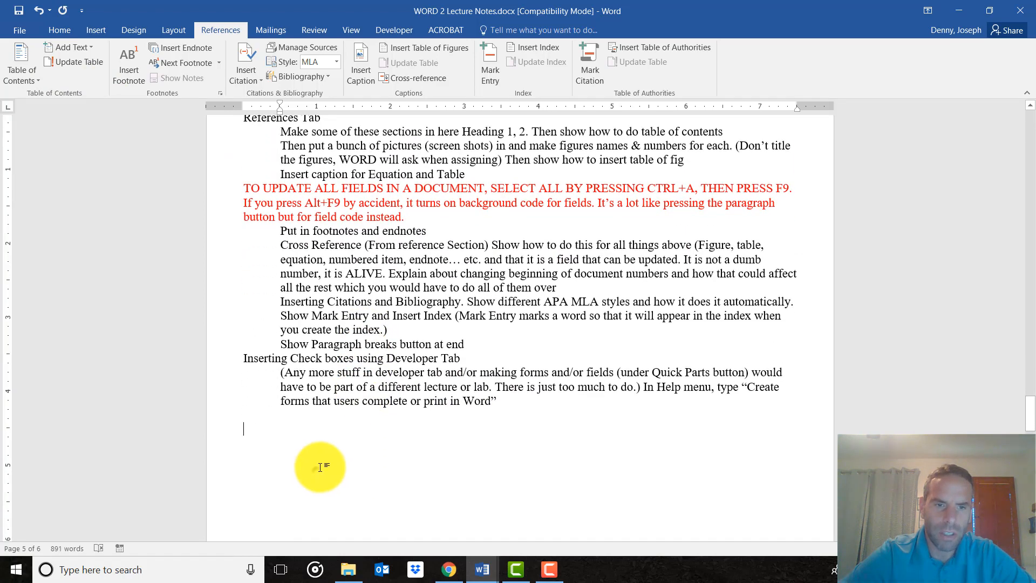
pyautogui.click(22, 74)
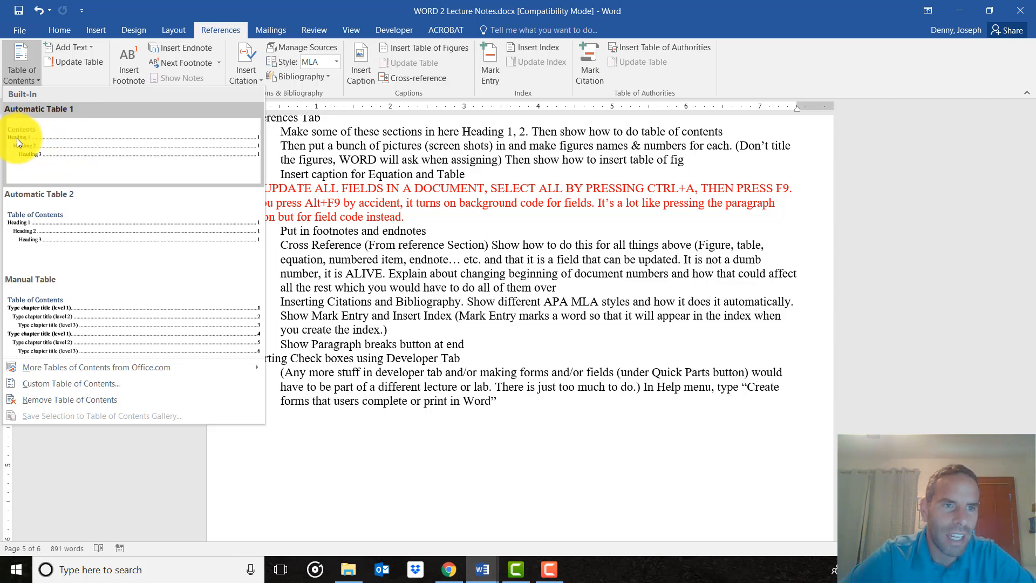
pyautogui.click(80, 154)
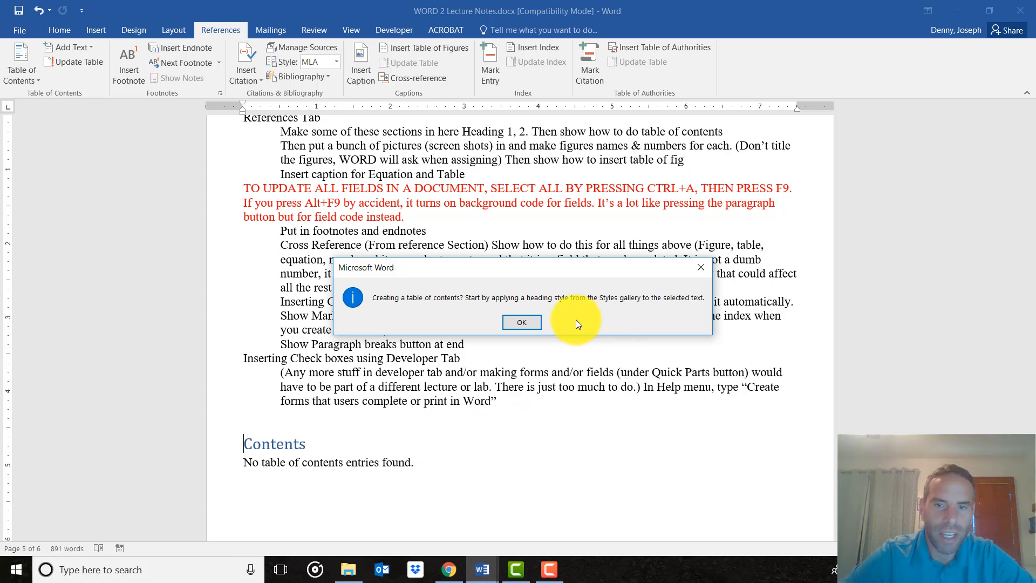
pyautogui.click(515, 323)
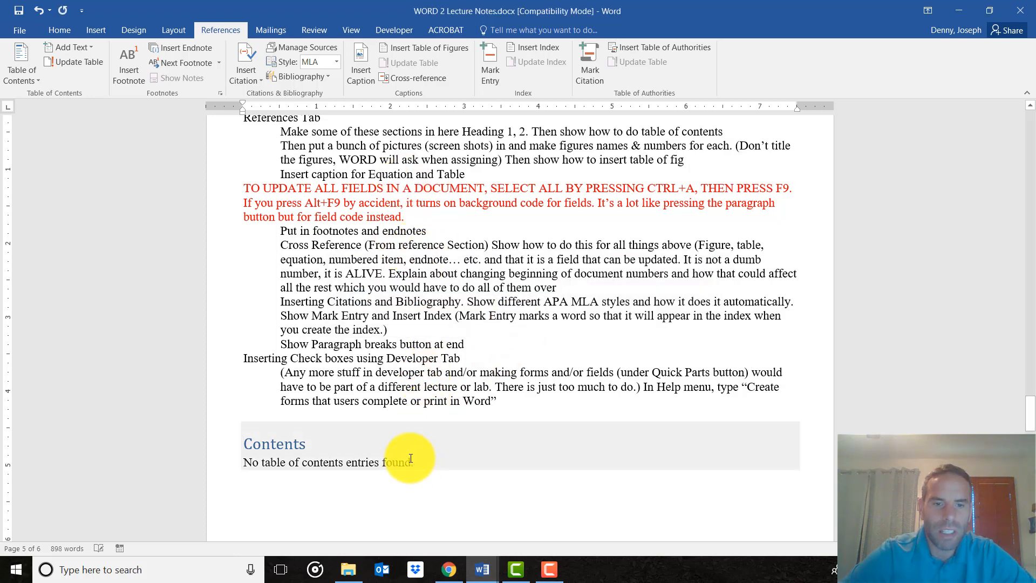
# Undo the insertion of the empty table of contents at the end of the notes.
pyautogui.moveTo(412, 463); pyautogui.dragTo(270, 445)
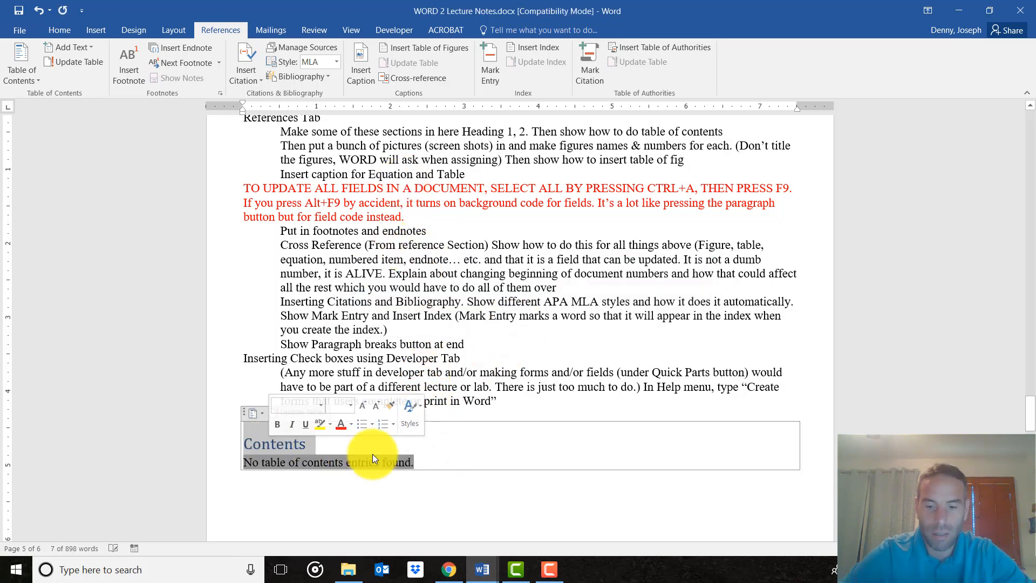
pyautogui.click(542, 414)
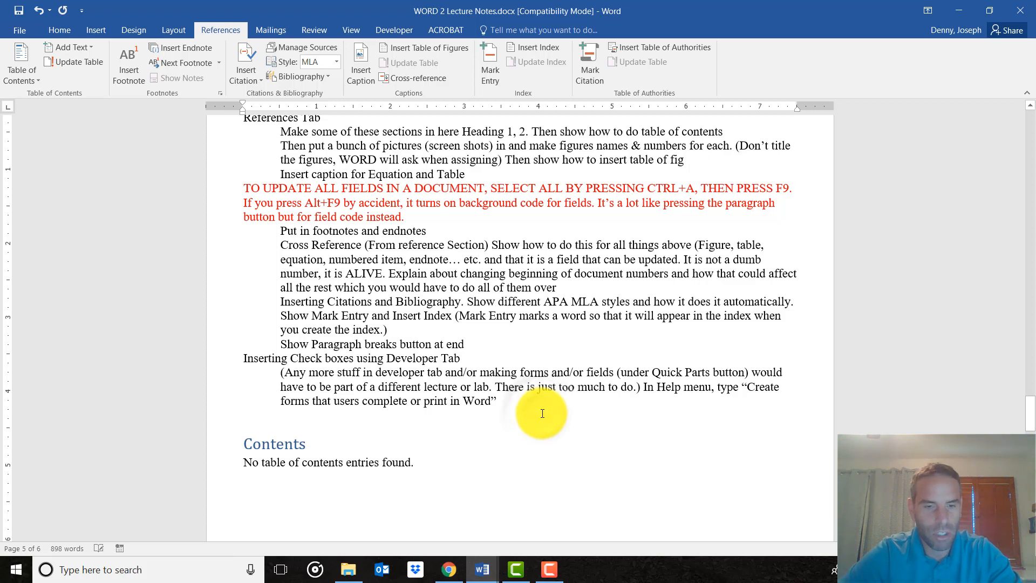
pyautogui.hotkey('ctrl', 'z')
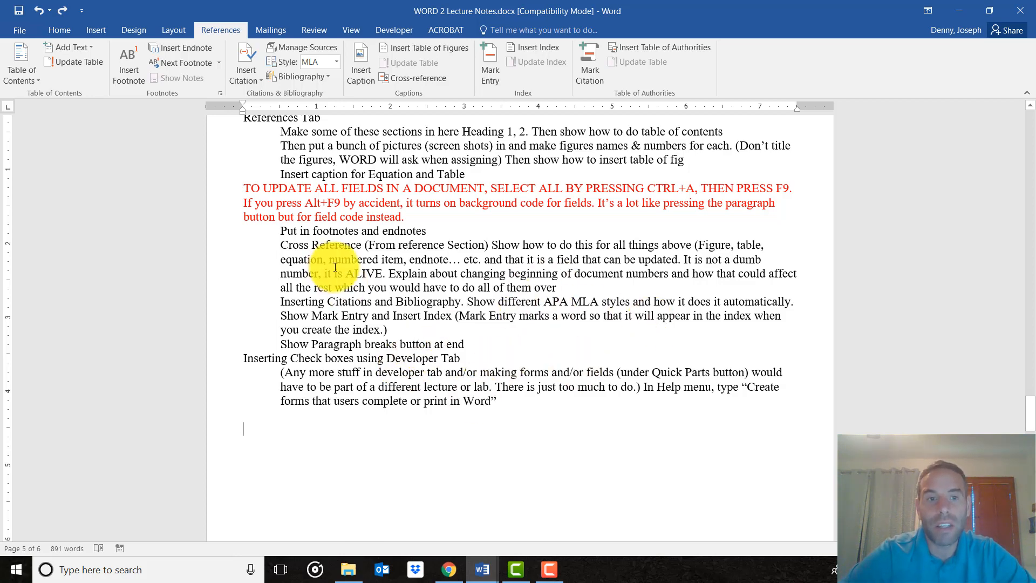
pyautogui.scroll(1, 390, 244)
pyautogui.scroll(-1, 389, 243)
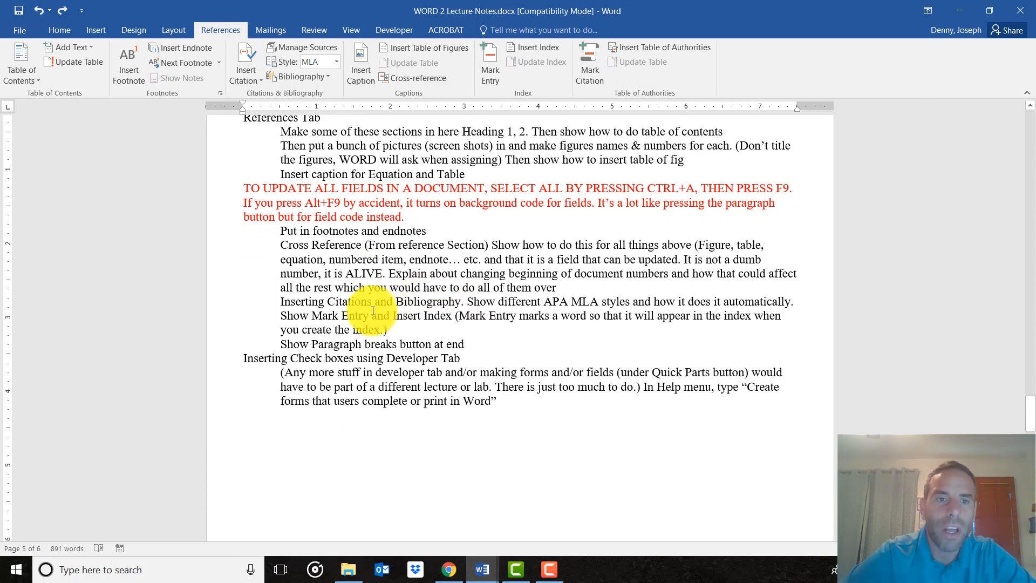
pyautogui.scroll(1, 372, 311)
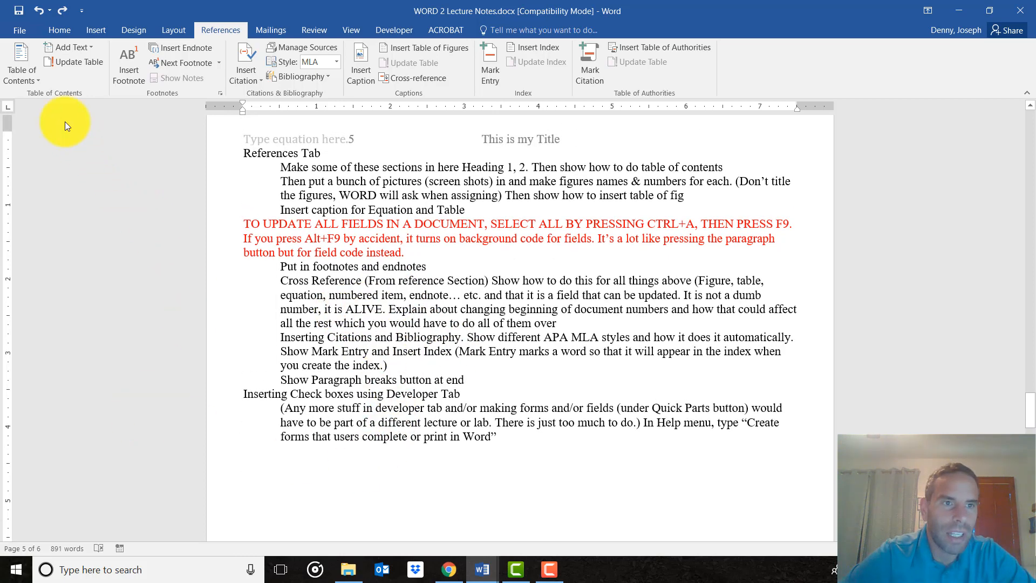
pyautogui.click(32, 63)
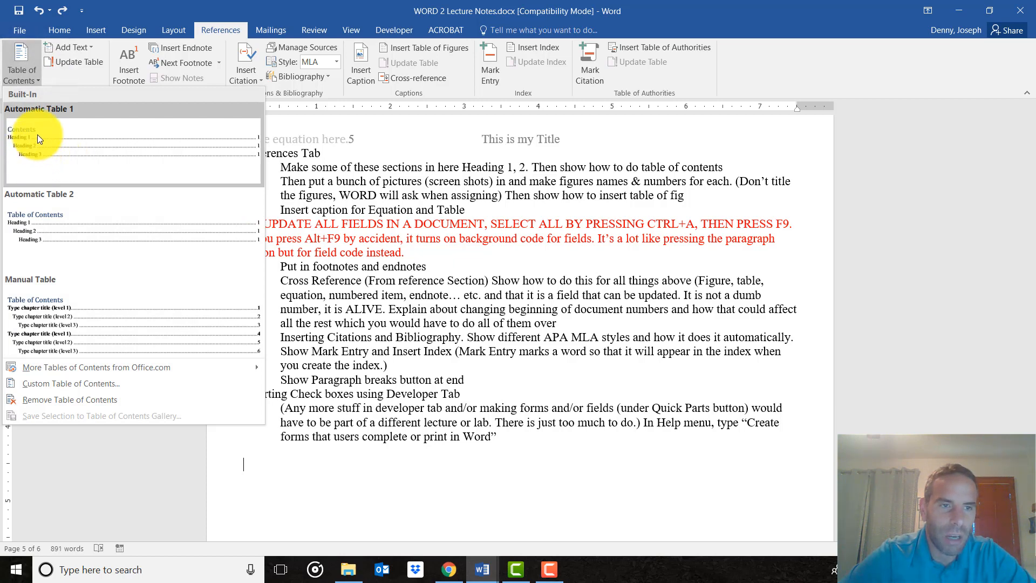
pyautogui.click(419, 329)
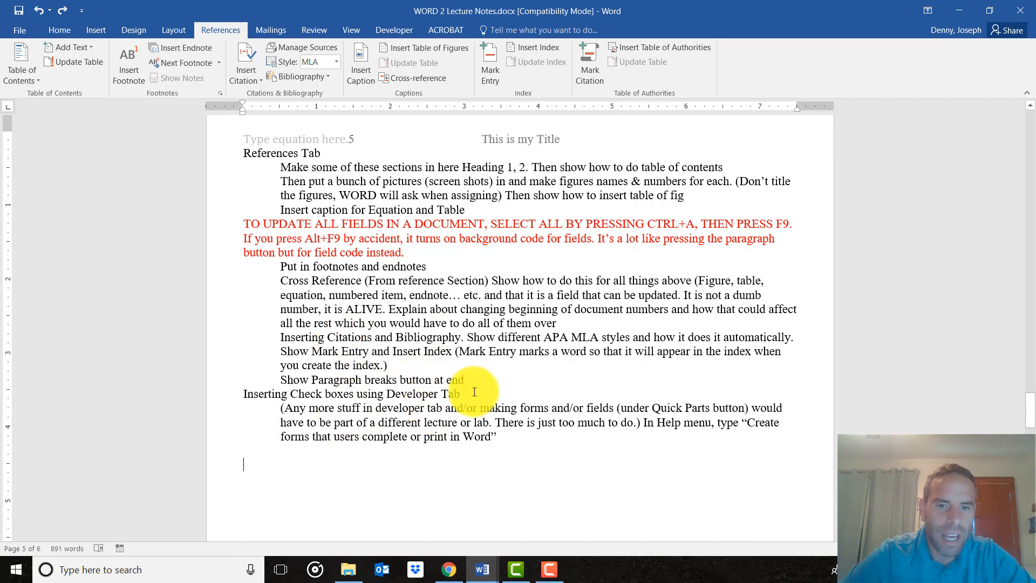
# Apply the Heading 1 style to the "References Tab" line at the start of page 5.
pyautogui.click(232, 393)
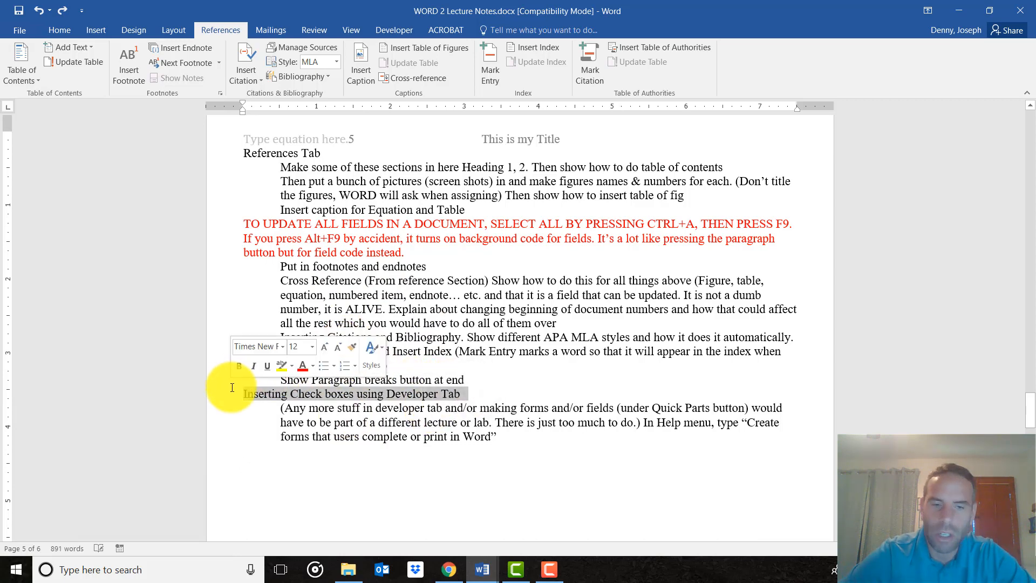
pyautogui.scroll(2, 331, 240)
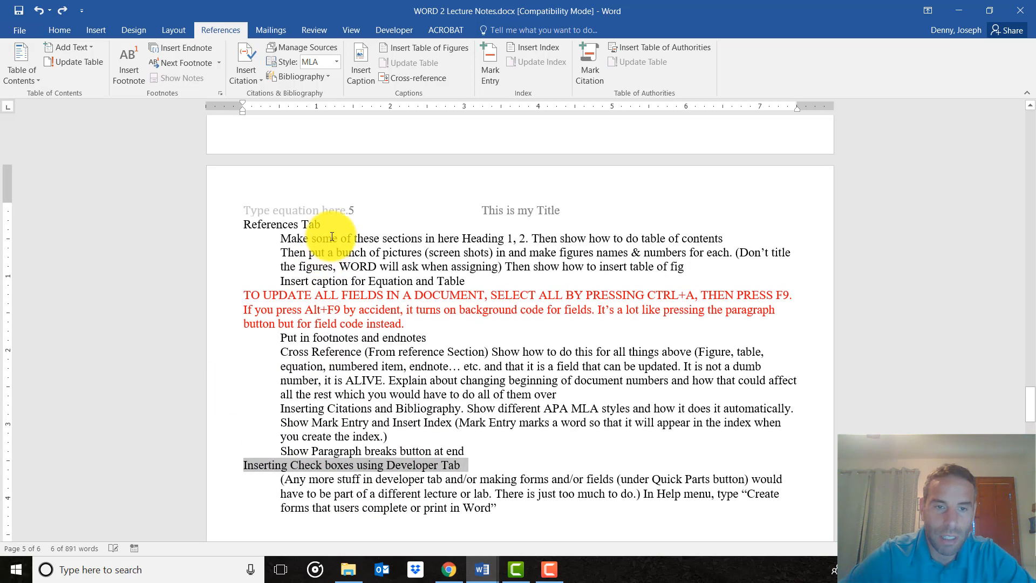
pyautogui.click(239, 224)
pyautogui.scroll(2, 307, 291)
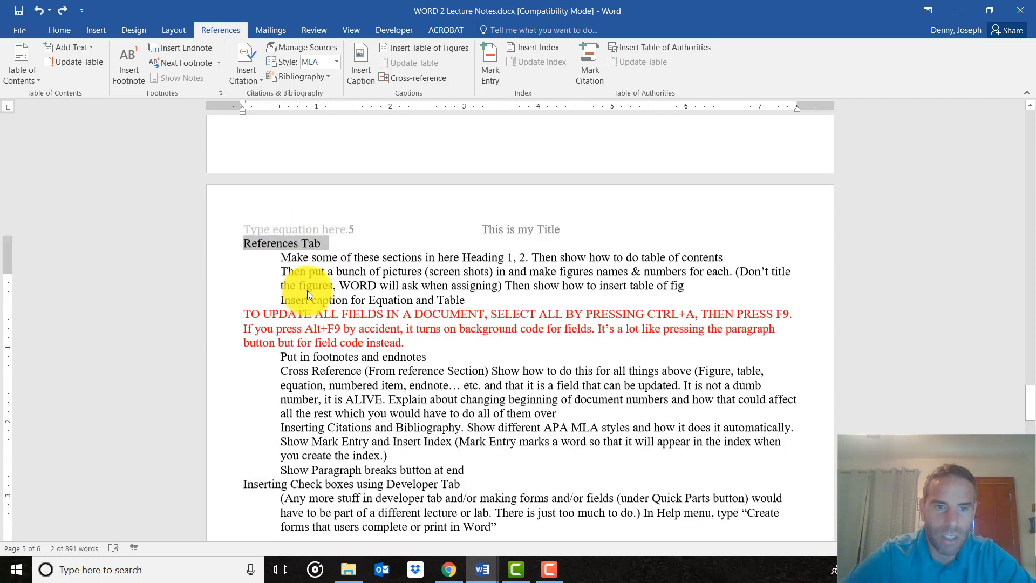
pyautogui.click(344, 298)
pyautogui.click(206, 287)
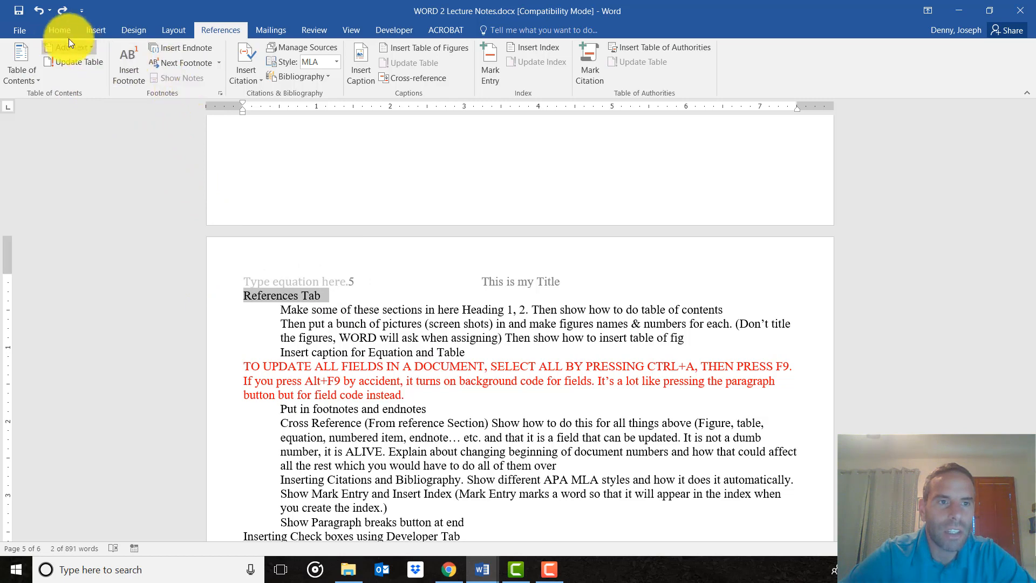
pyautogui.click(56, 28)
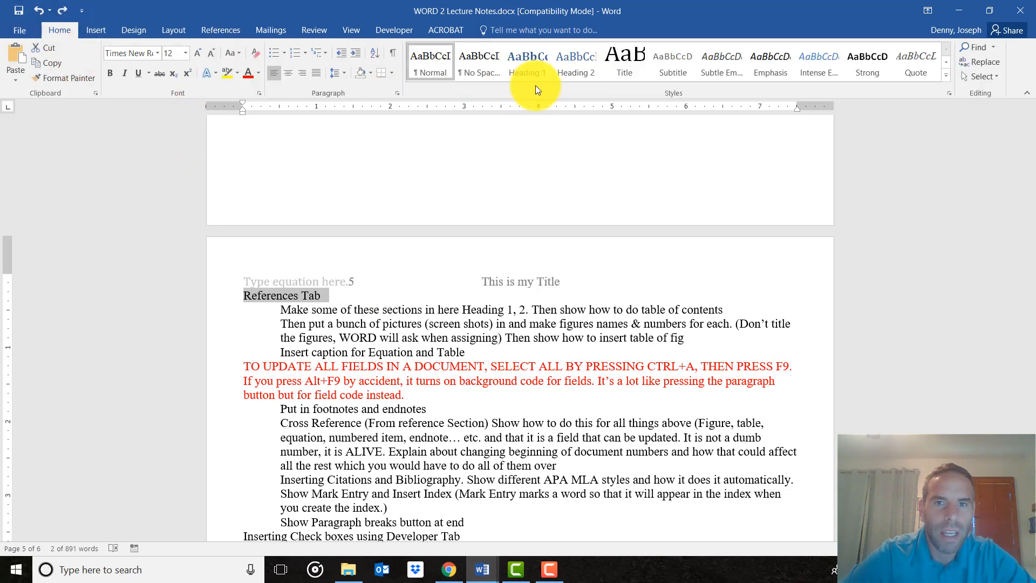
pyautogui.click(532, 70)
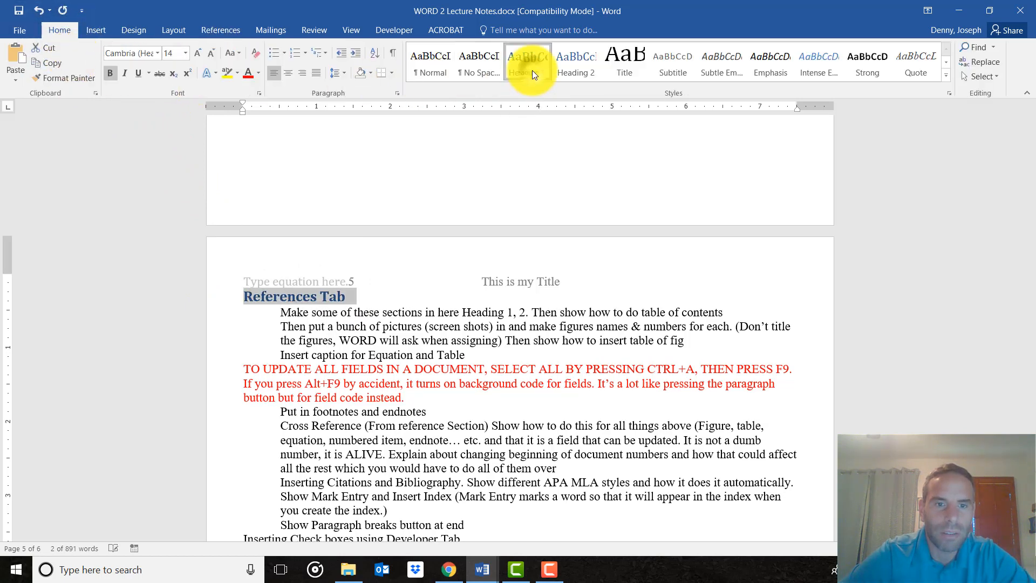
# Apply the Heading 1 style to the "Insert Tab" line at the start of page 4.
pyautogui.scroll(15, 367, 299)
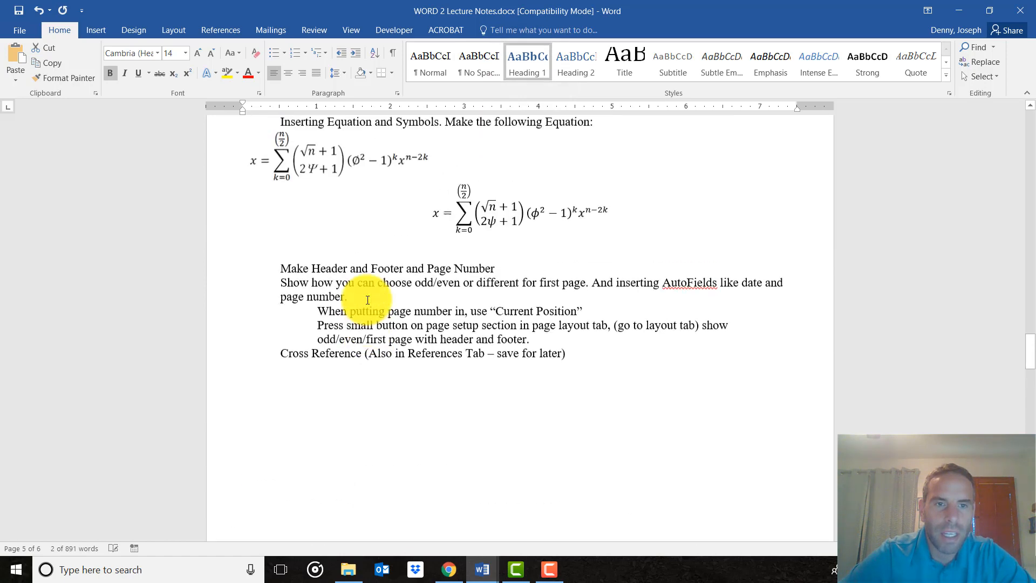
pyautogui.scroll(2, 367, 302)
pyautogui.moveTo(307, 218); pyautogui.dragTo(239, 217)
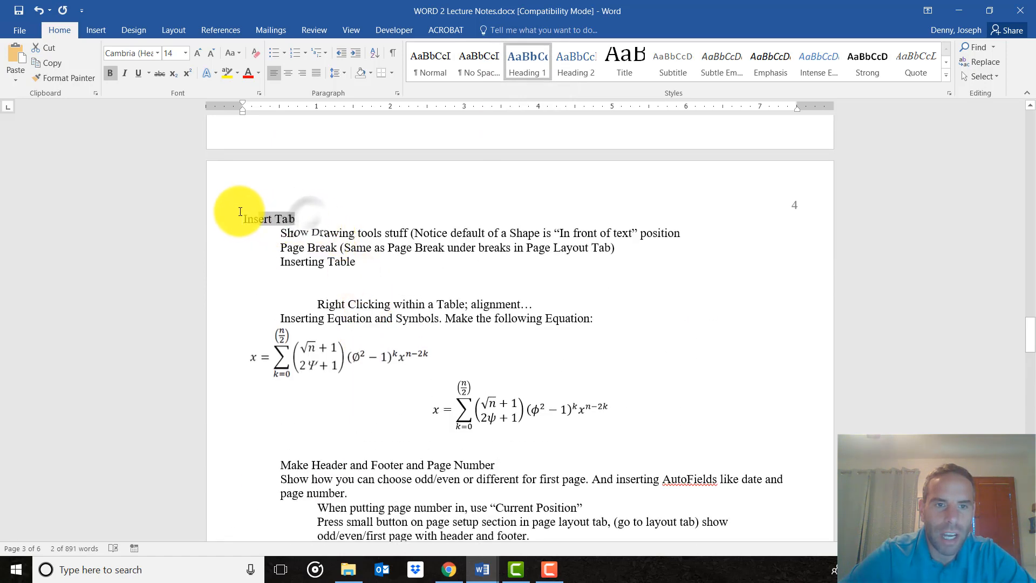
pyautogui.click(536, 70)
# Apply the Heading 1 style to the "Print screen and Picture Tools Format Tab" line on page 2.
pyautogui.scroll(10, 393, 285)
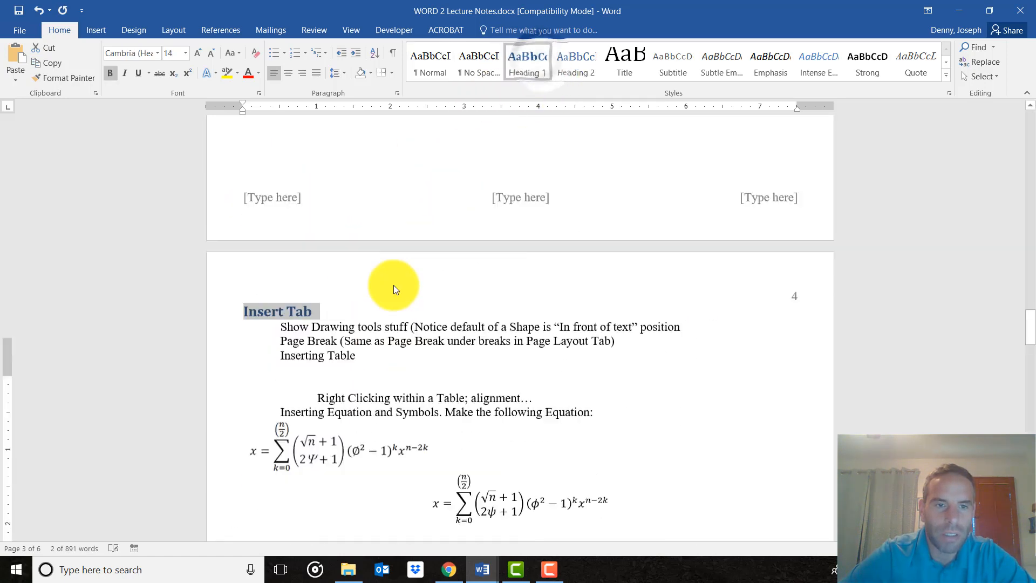
pyautogui.scroll(10, 393, 285)
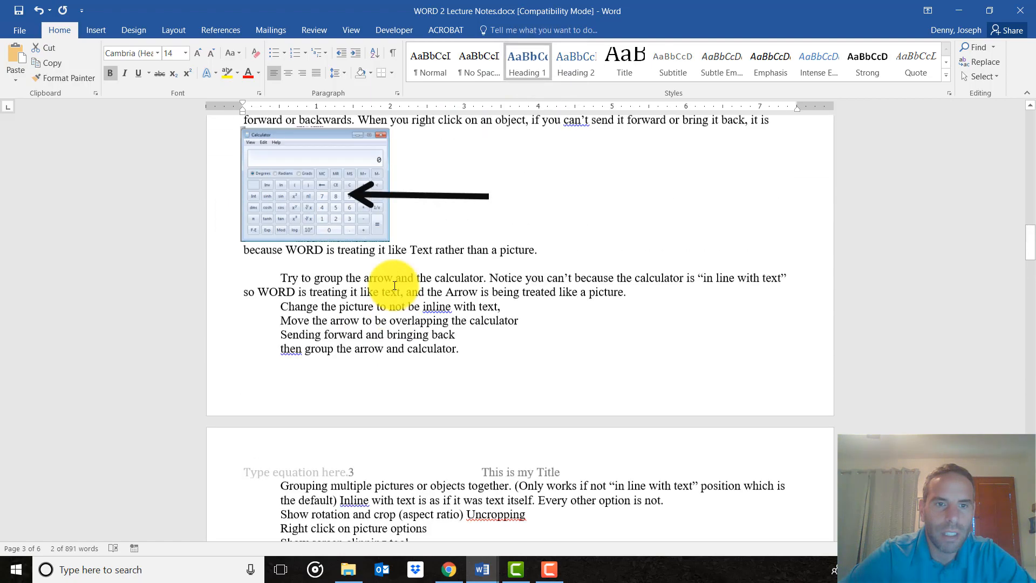
pyautogui.scroll(15, 393, 287)
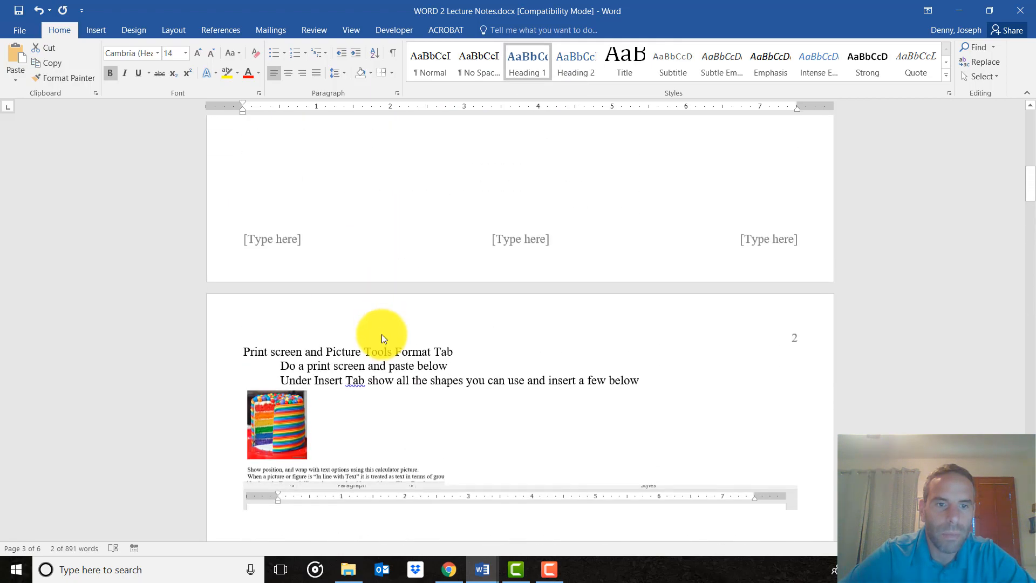
pyautogui.moveTo(452, 350); pyautogui.dragTo(246, 350)
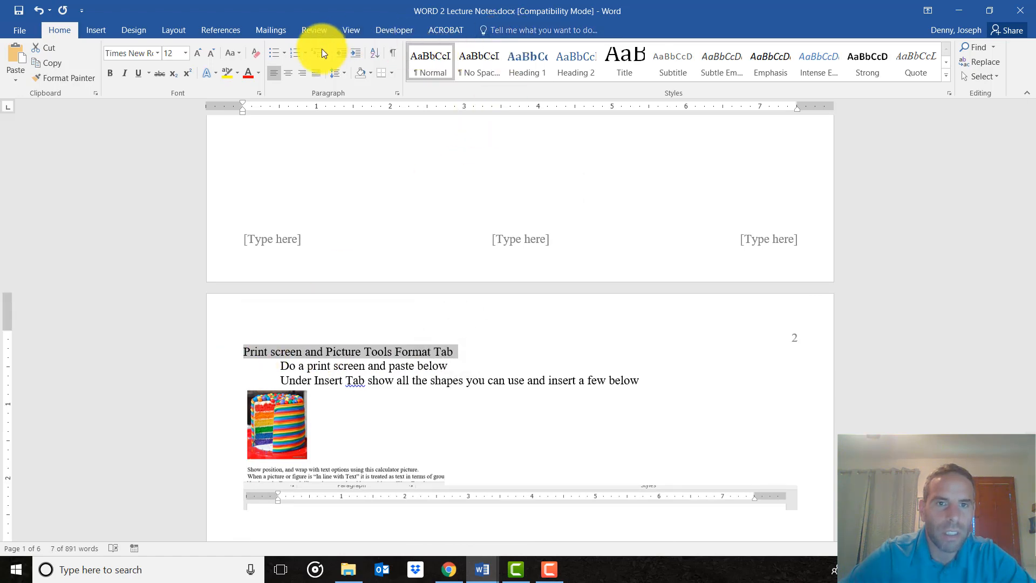
pyautogui.click(525, 72)
# Apply the Heading 1 style to the "Page Layout Tab" line below the numbered list on page 1.
pyautogui.scroll(12, 370, 313)
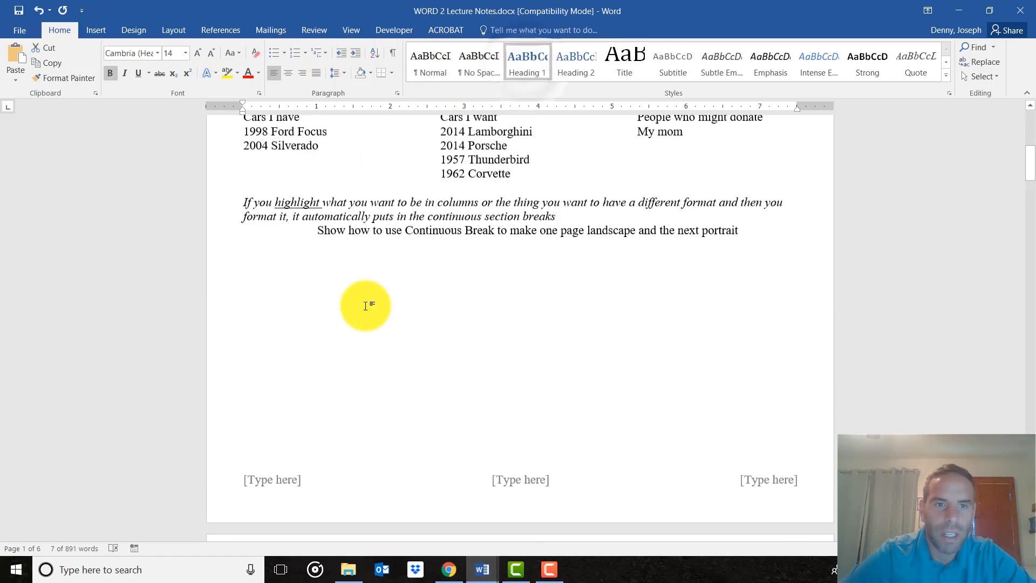
pyautogui.moveTo(331, 322); pyautogui.dragTo(243, 313)
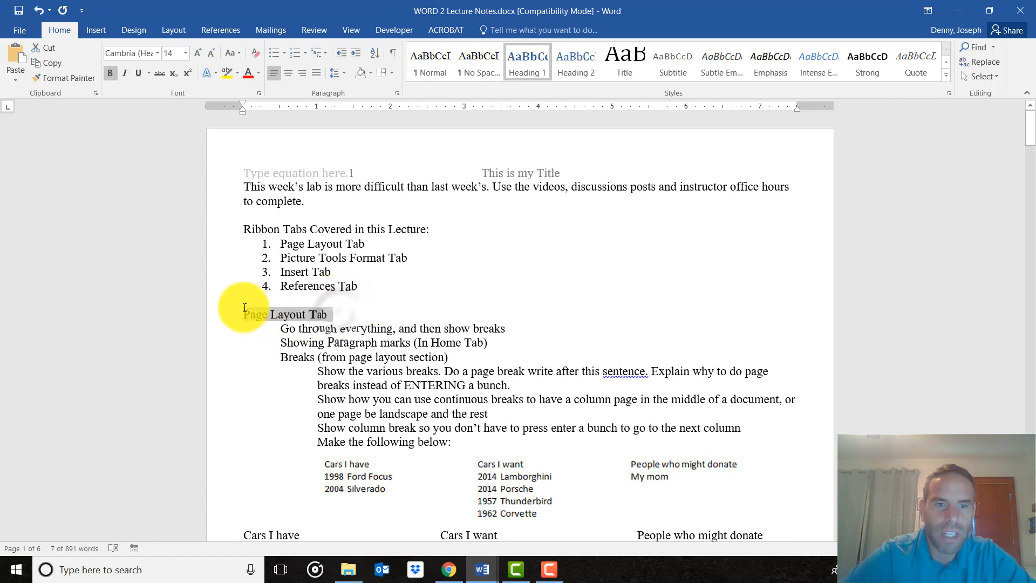
pyautogui.click(525, 64)
# Apply the Heading 2 style to "Showing Paragraph marks (In Home Tab)" on page 1 and "Do a print screen and paste below" on page 2.
pyautogui.scroll(-2, 381, 332)
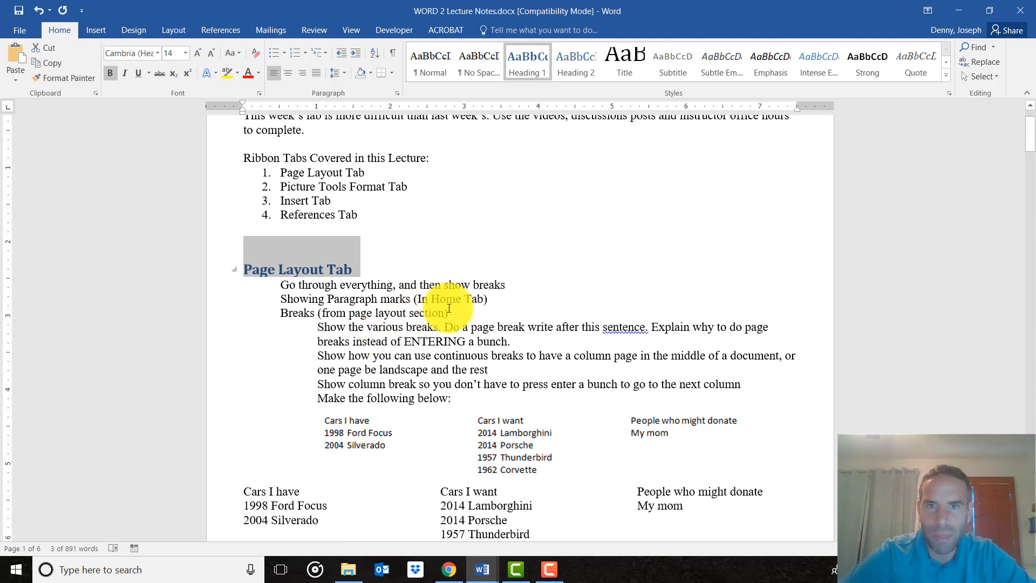
pyautogui.moveTo(493, 300); pyautogui.dragTo(281, 298)
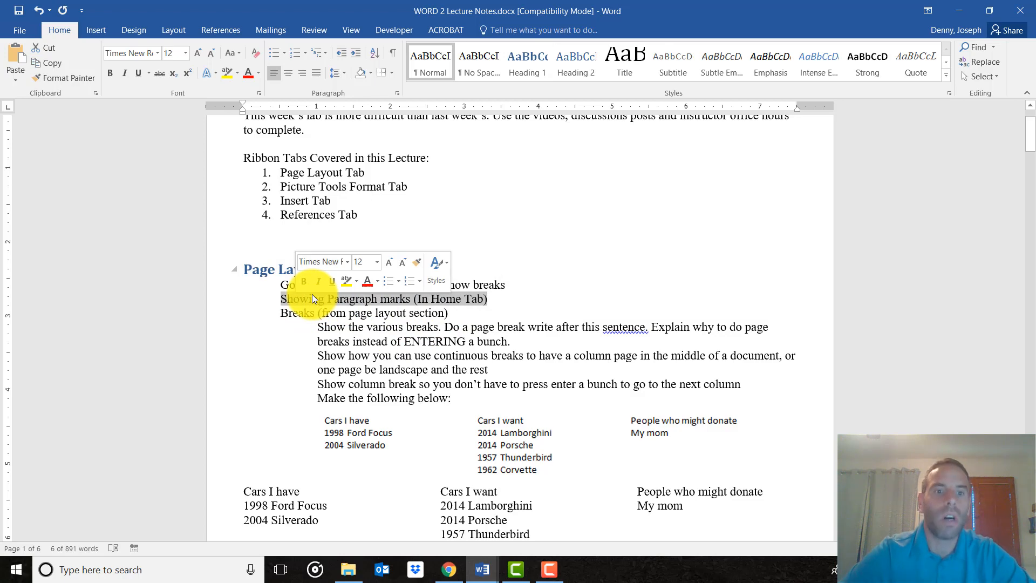
pyautogui.click(584, 68)
pyautogui.scroll(-12, 478, 272)
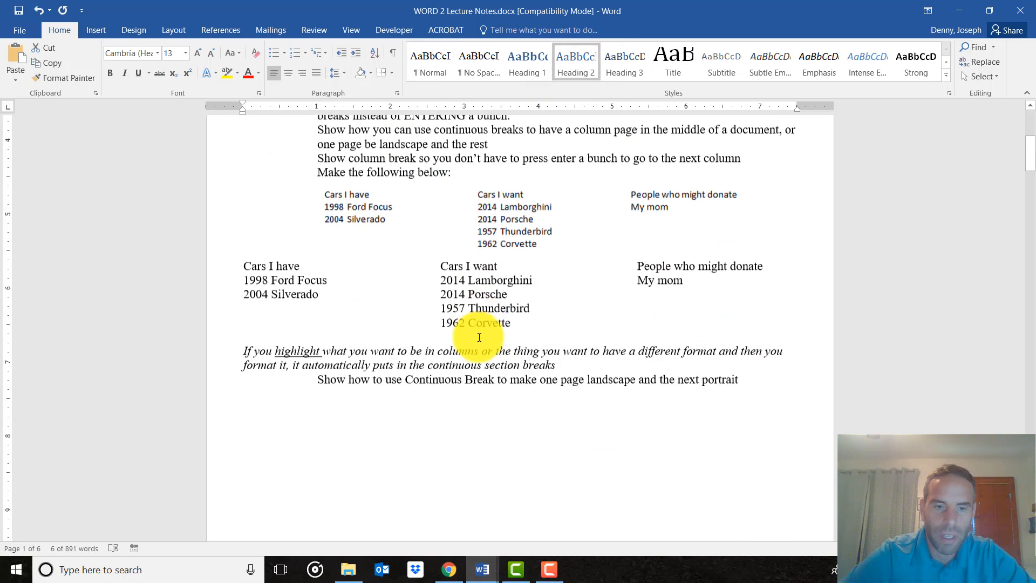
pyautogui.moveTo(447, 315); pyautogui.dragTo(278, 314)
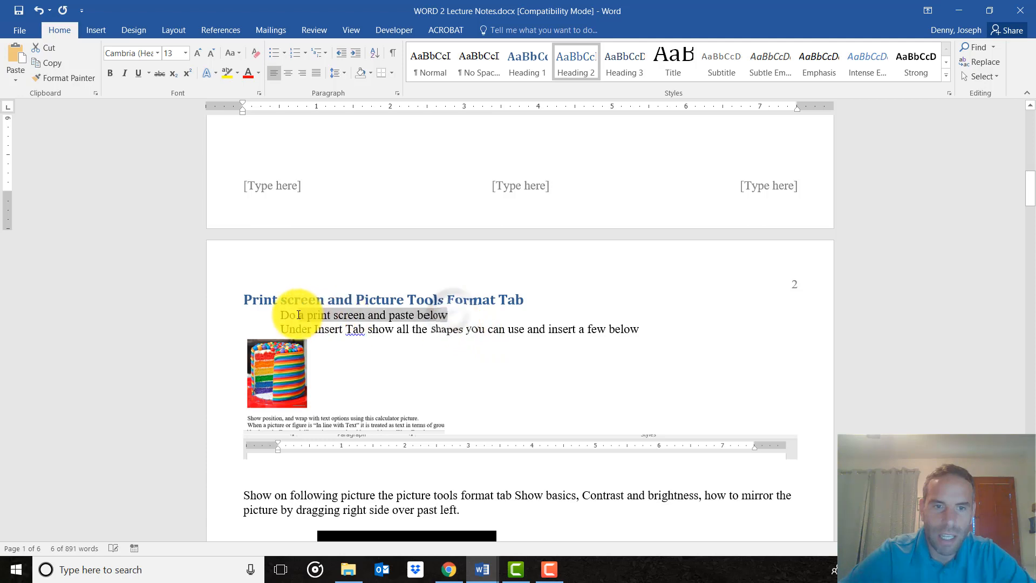
pyautogui.click(568, 72)
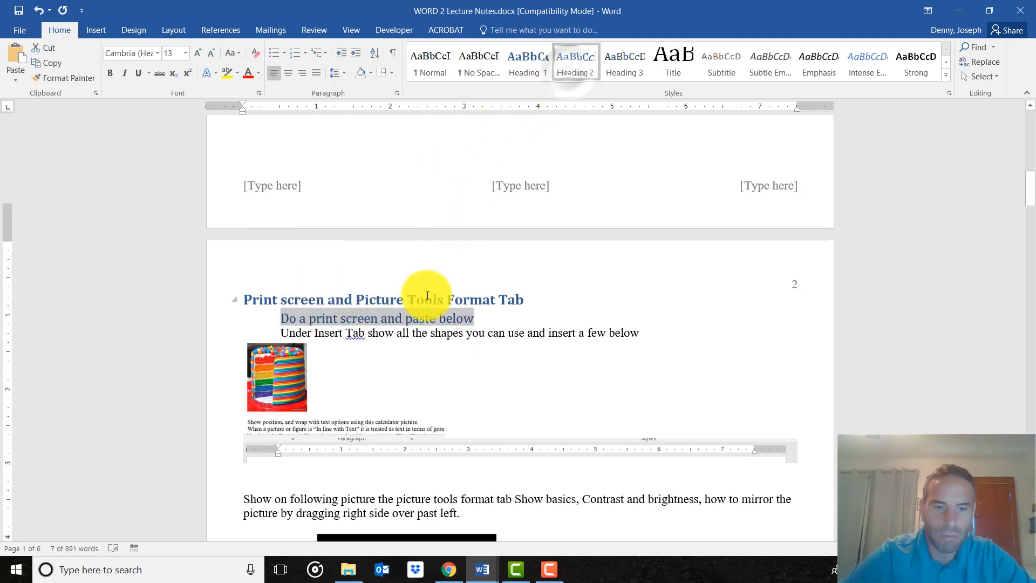
# Apply the Heading 2 style to "because WORD is treating it like Text rather than a picture." on page 2 and "Inserting Table" on page 4.
pyautogui.scroll(-8, 428, 286)
pyautogui.scroll(-4, 428, 295)
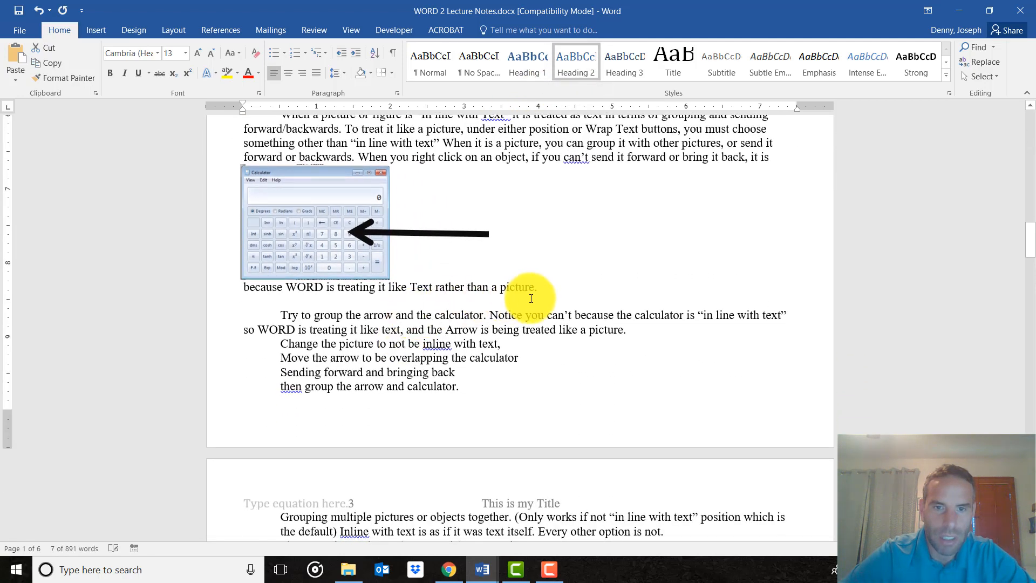
pyautogui.moveTo(537, 287); pyautogui.dragTo(244, 287)
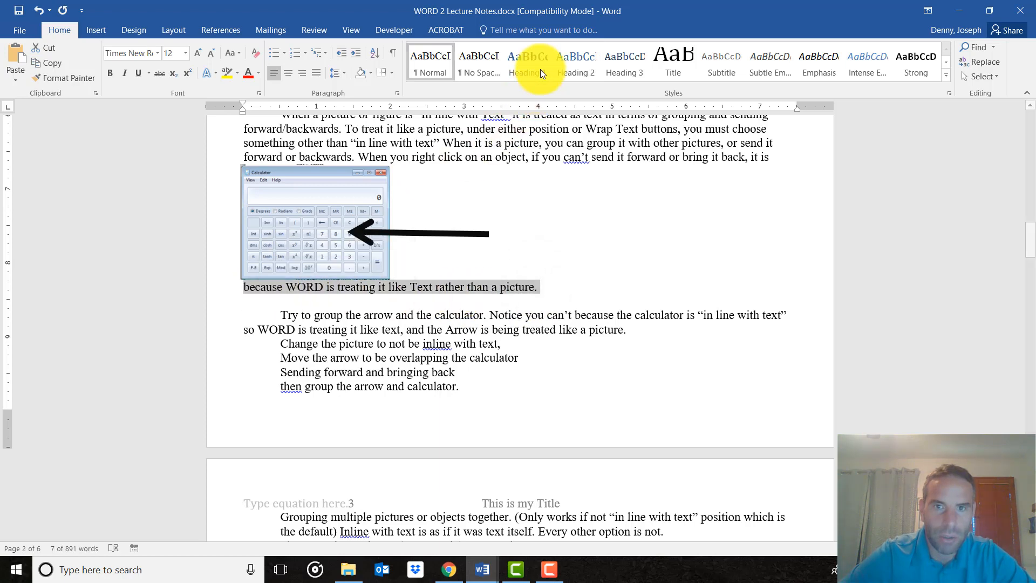
pyautogui.click(564, 60)
pyautogui.scroll(-20, 387, 376)
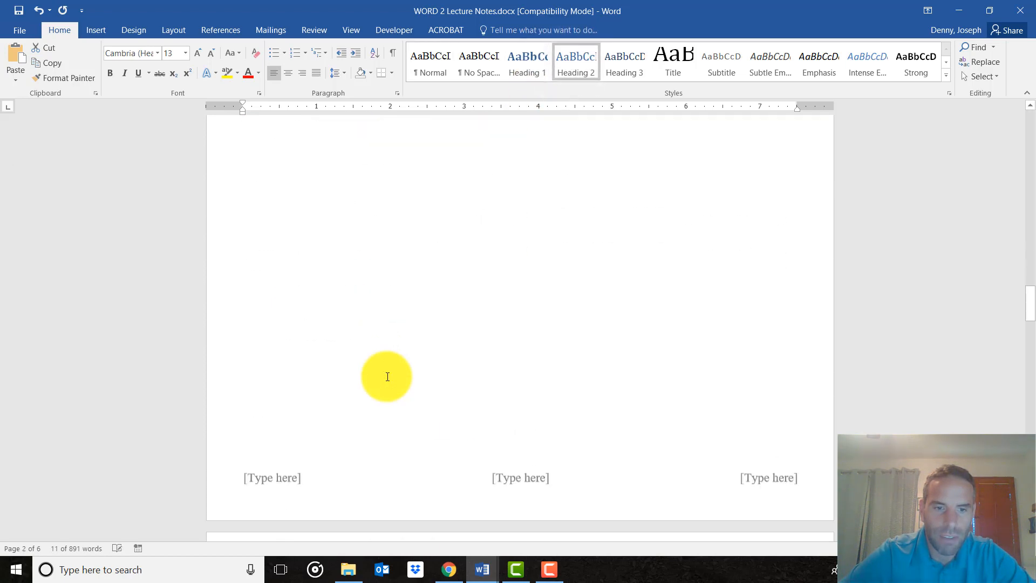
pyautogui.moveTo(359, 211); pyautogui.dragTo(279, 211)
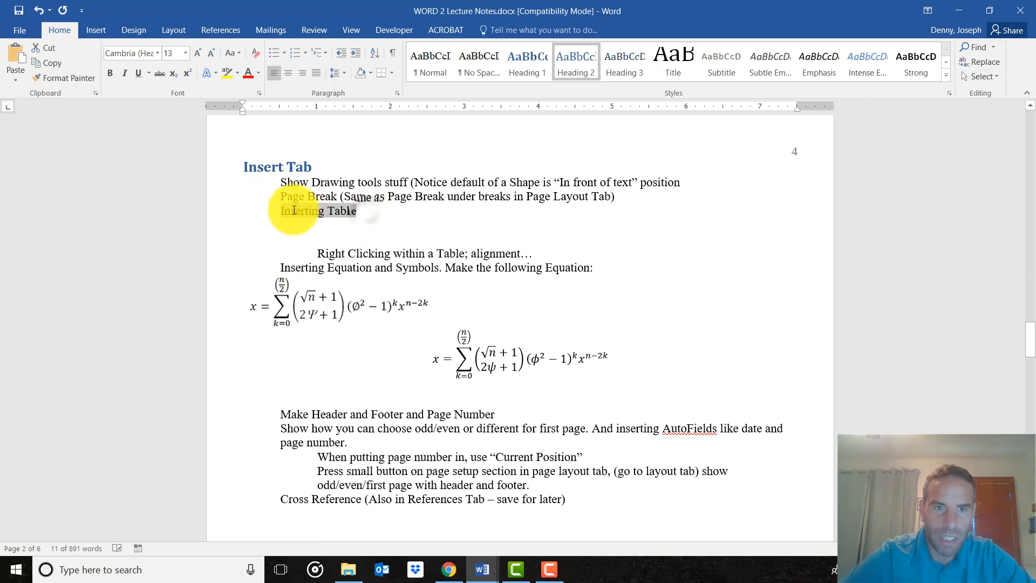
pyautogui.click(574, 70)
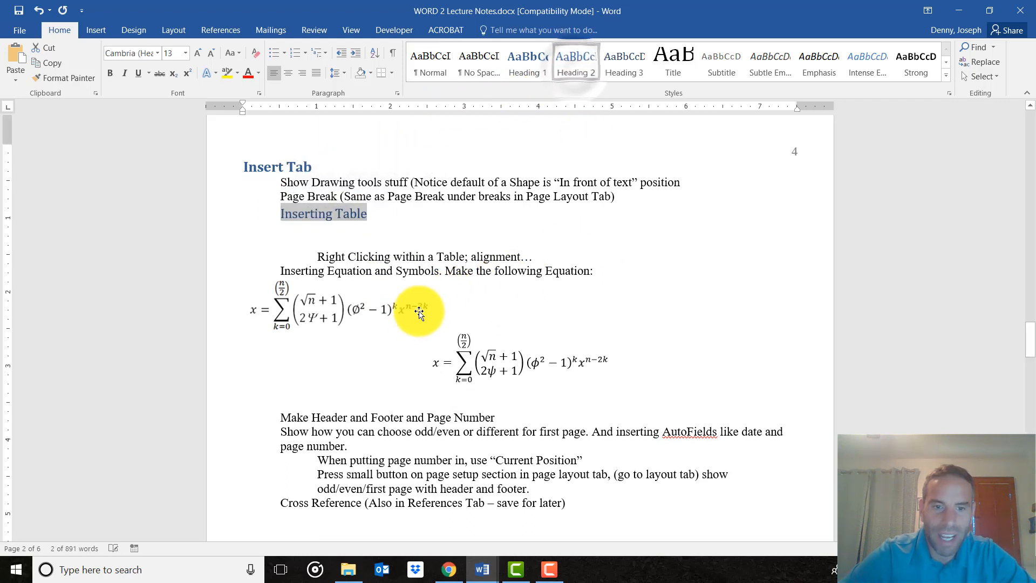
# Apply the Heading 3 style to the "Right Clicking within a Table; alignment…" line on page 4.
pyautogui.scroll(-1, 416, 319)
pyautogui.moveTo(534, 221); pyautogui.dragTo(317, 221)
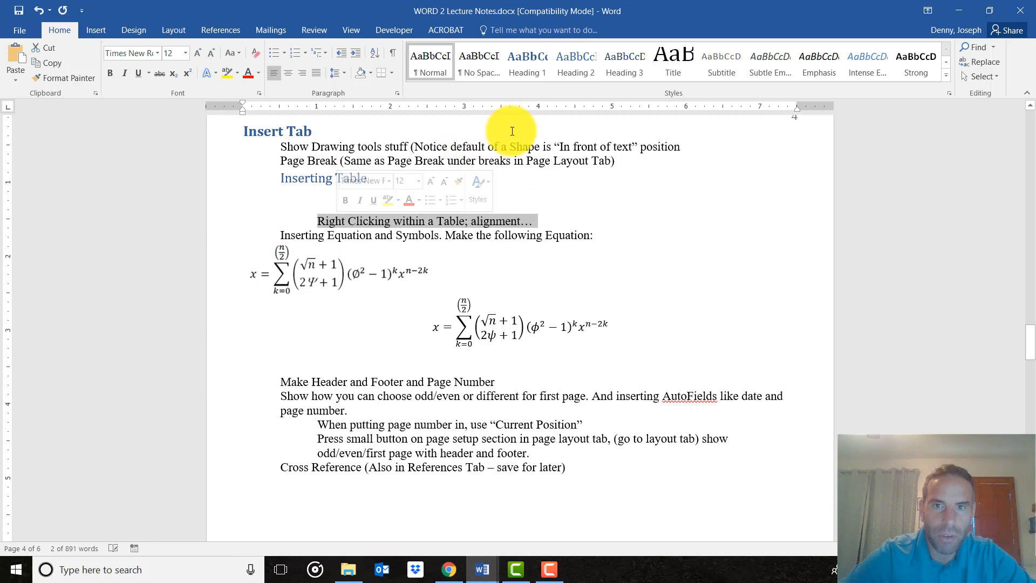
pyautogui.click(627, 70)
pyautogui.scroll(-2, 510, 422)
pyautogui.scroll(-3, 510, 422)
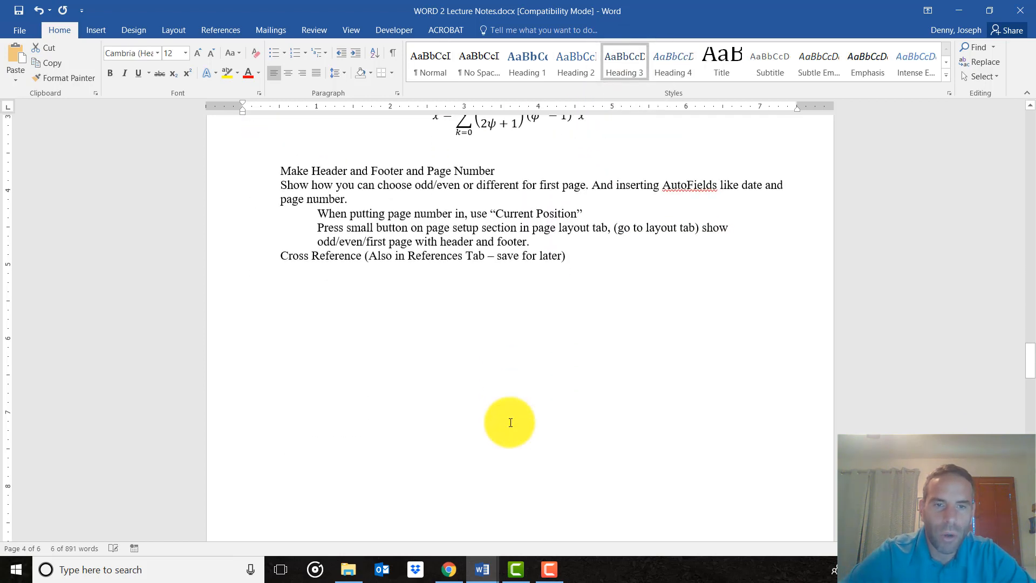
pyautogui.scroll(-2, 511, 422)
pyautogui.scroll(5, 510, 422)
pyautogui.scroll(-3, 511, 422)
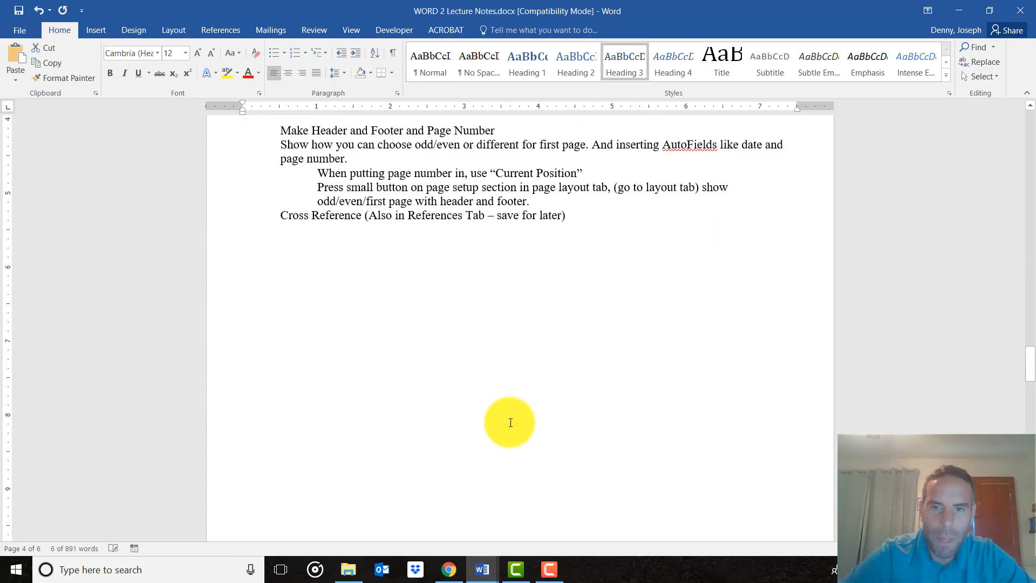
pyautogui.scroll(-1, 510, 422)
# Insert several blank lines above the opening paragraph "This week's lab is more difficult" on page 1.
pyautogui.moveTo(1033, 373); pyautogui.dragTo(1030, 122)
pyautogui.click(241, 187)
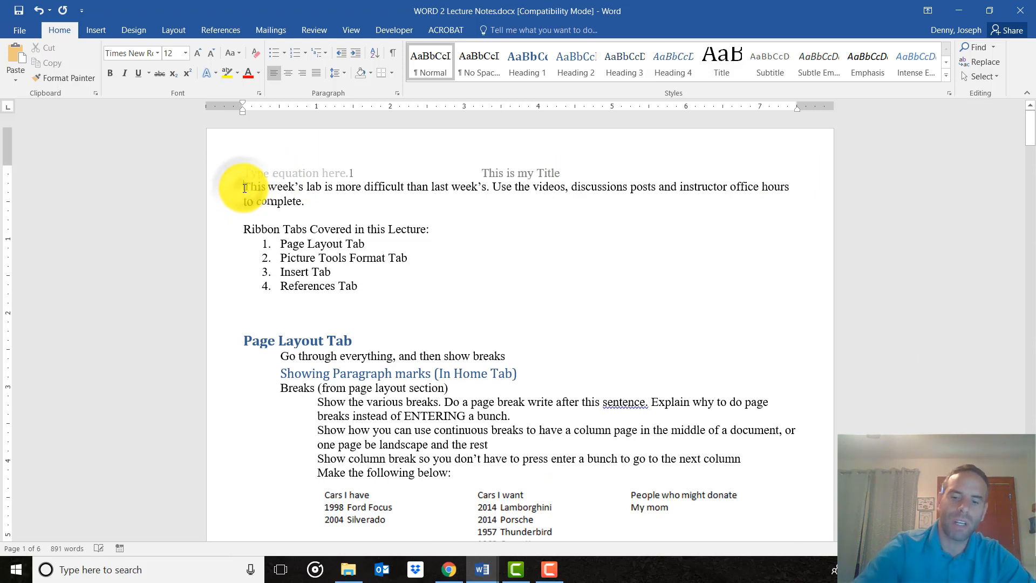
pyautogui.press('Return')
pyautogui.press('Return')
pyautogui.press('Return')
pyautogui.press('Return')
pyautogui.press('Return')
pyautogui.press('Return')
pyautogui.press('Return')
pyautogui.press('Return')
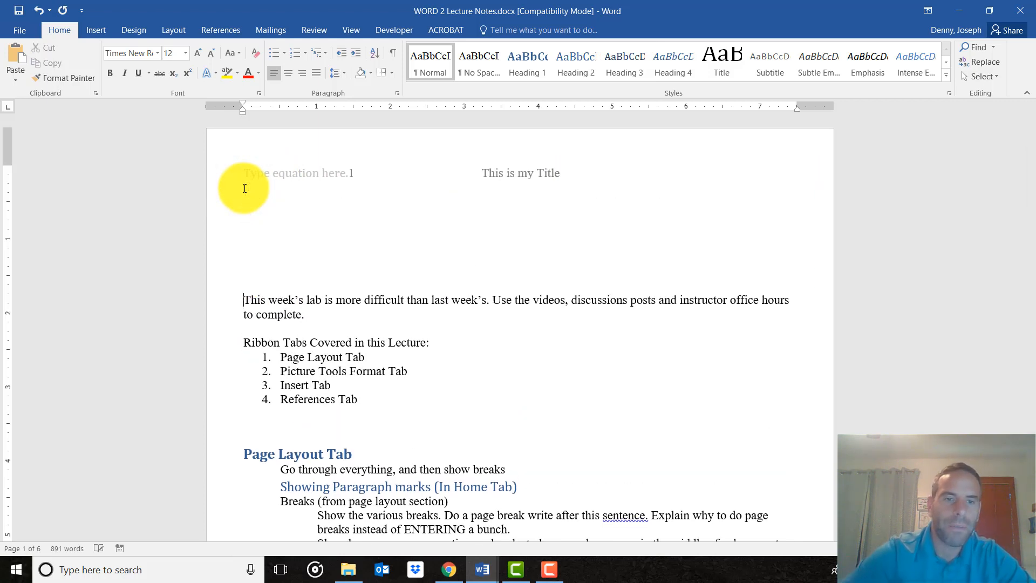
# Insert an Automatic Table 1 table of contents in the blank space at the start of page 1.
pyautogui.click(260, 201)
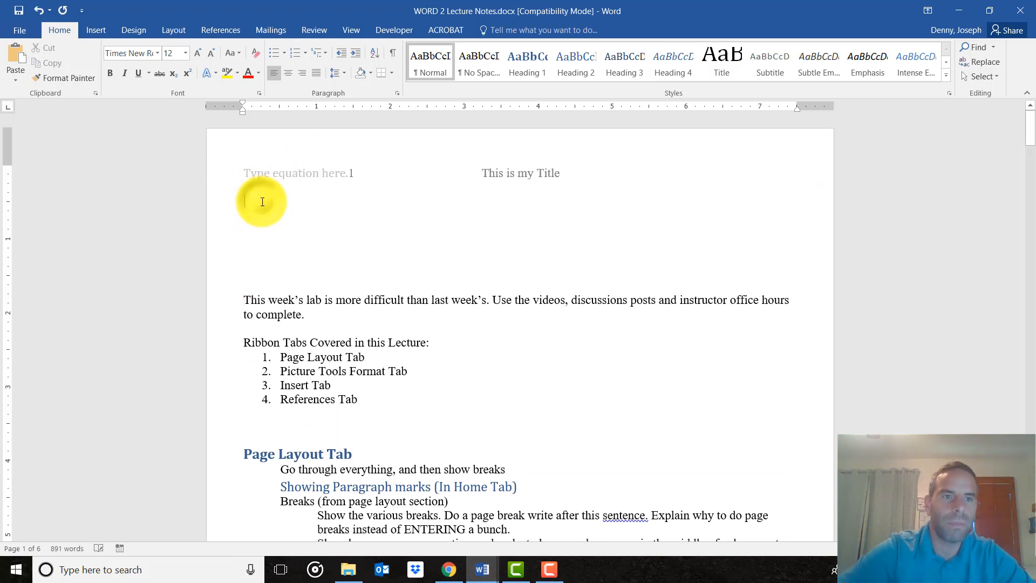
pyautogui.click(220, 26)
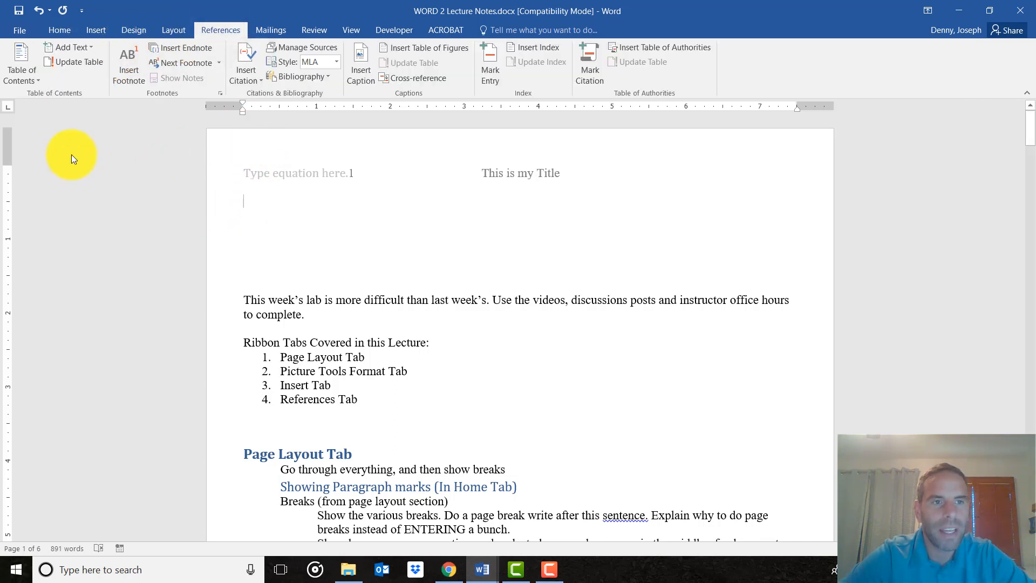
pyautogui.click(20, 67)
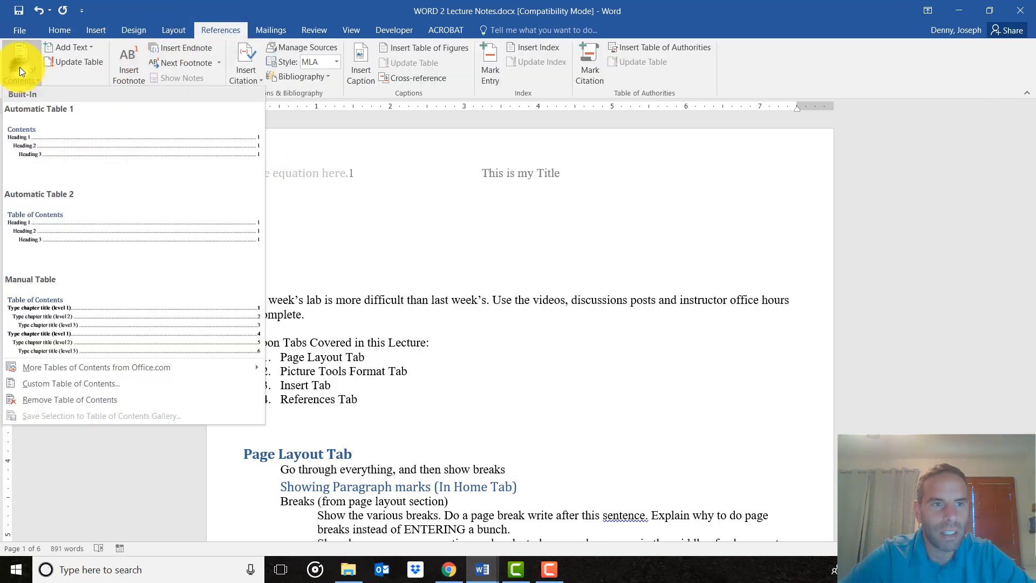
pyautogui.click(18, 144)
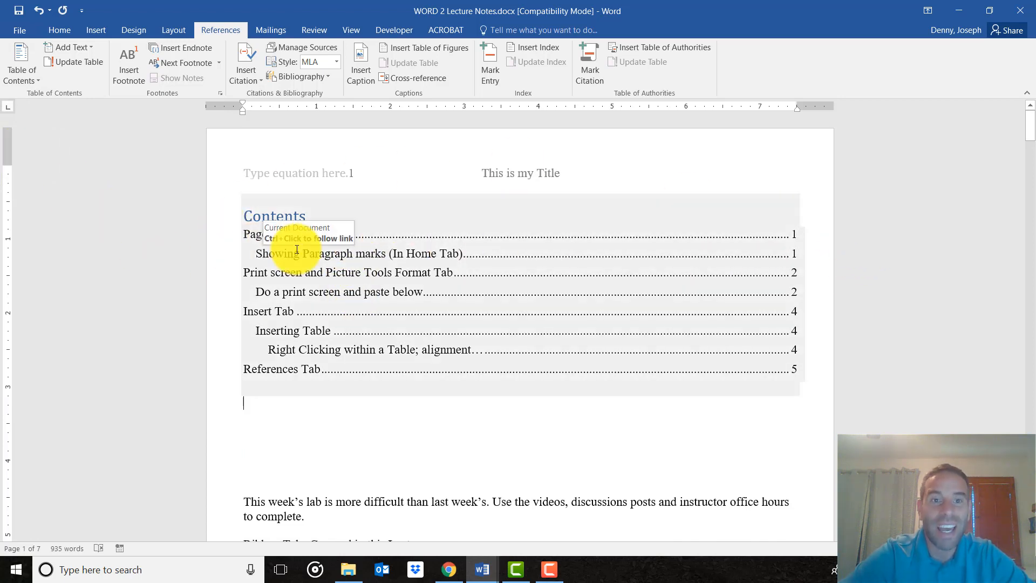
pyautogui.click(61, 31)
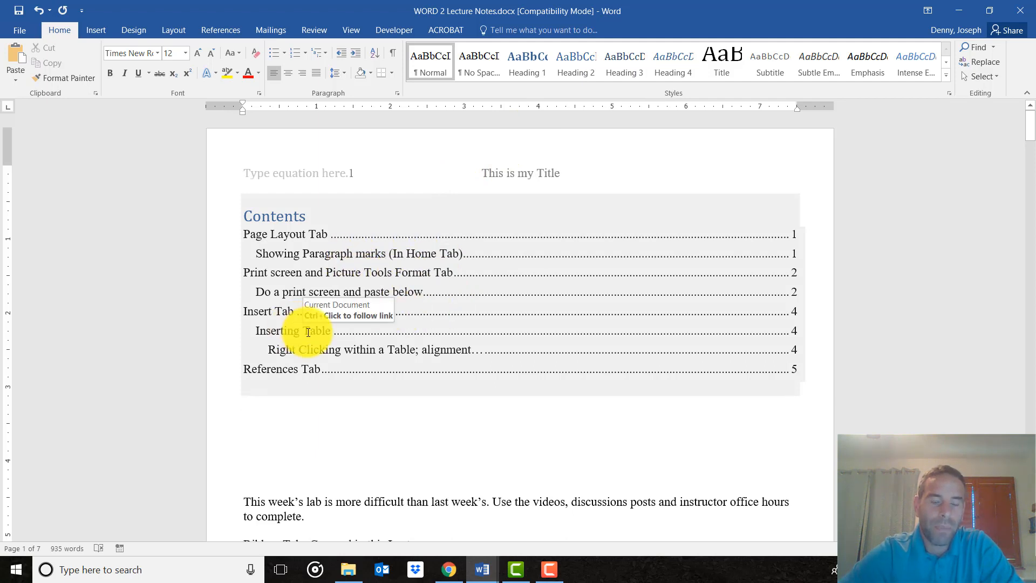
pyautogui.scroll(-1, 335, 405)
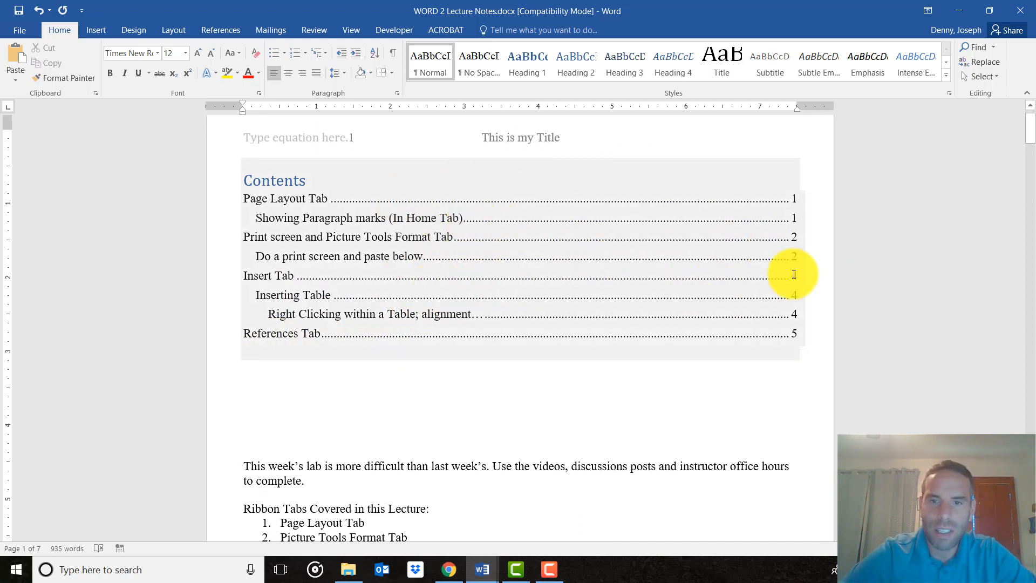
pyautogui.scroll(-1, 286, 367)
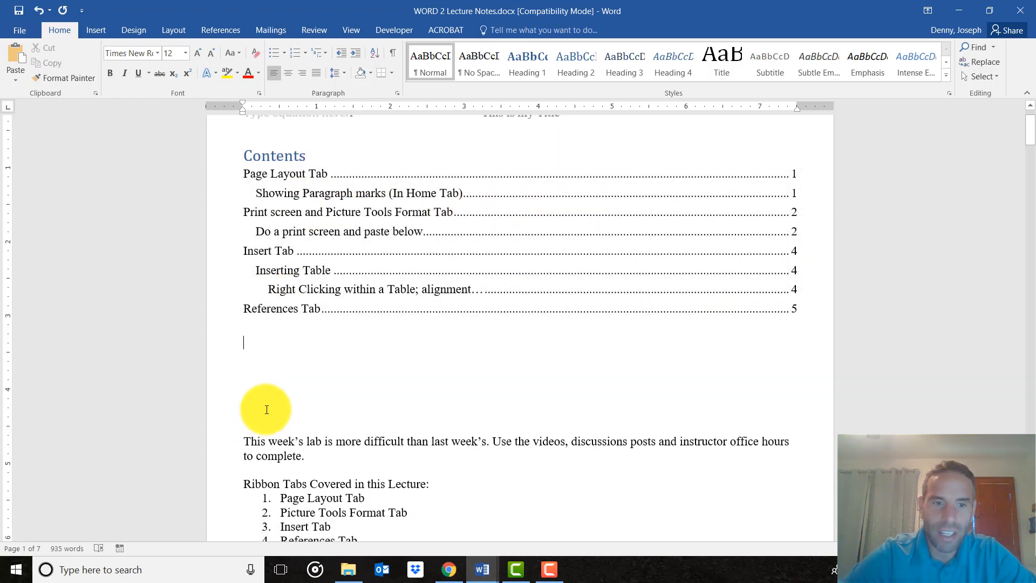
pyautogui.scroll(2, 273, 203)
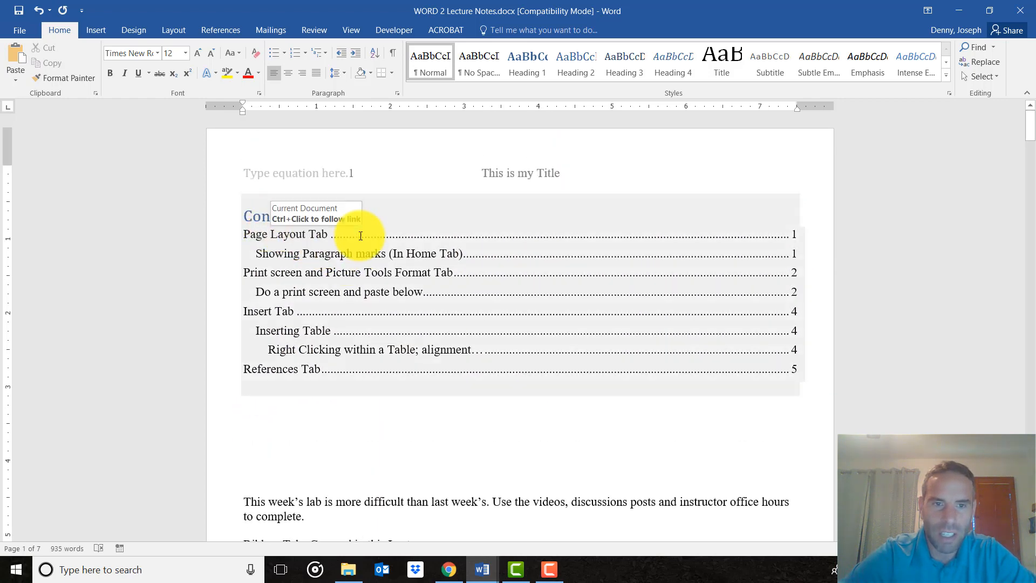
# Insert a page break after "References Tab" in the numbered list on page 1.
pyautogui.scroll(-5, 492, 373)
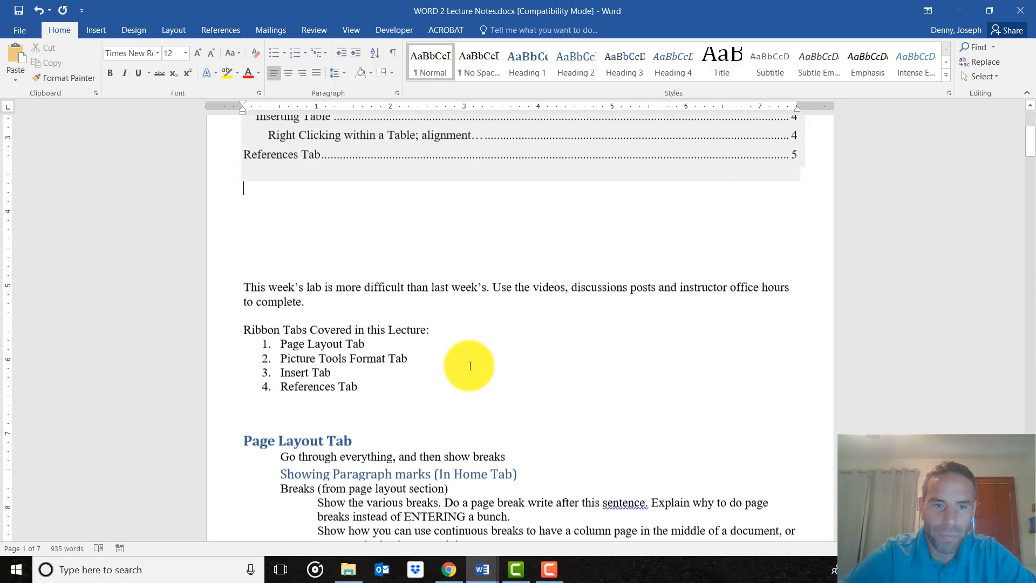
pyautogui.click(253, 302)
pyautogui.click(357, 280)
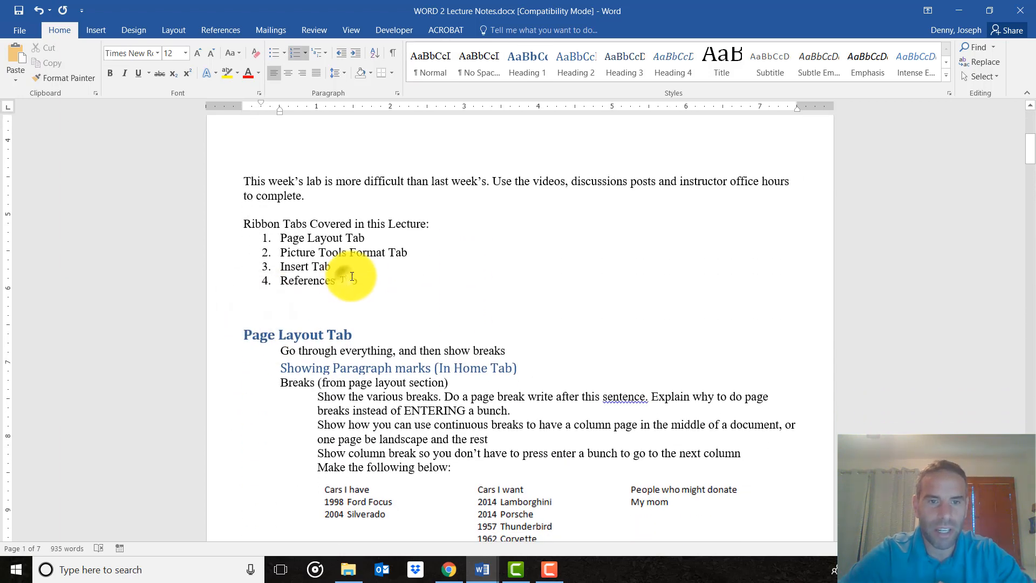
pyautogui.click(92, 30)
pyautogui.click(69, 60)
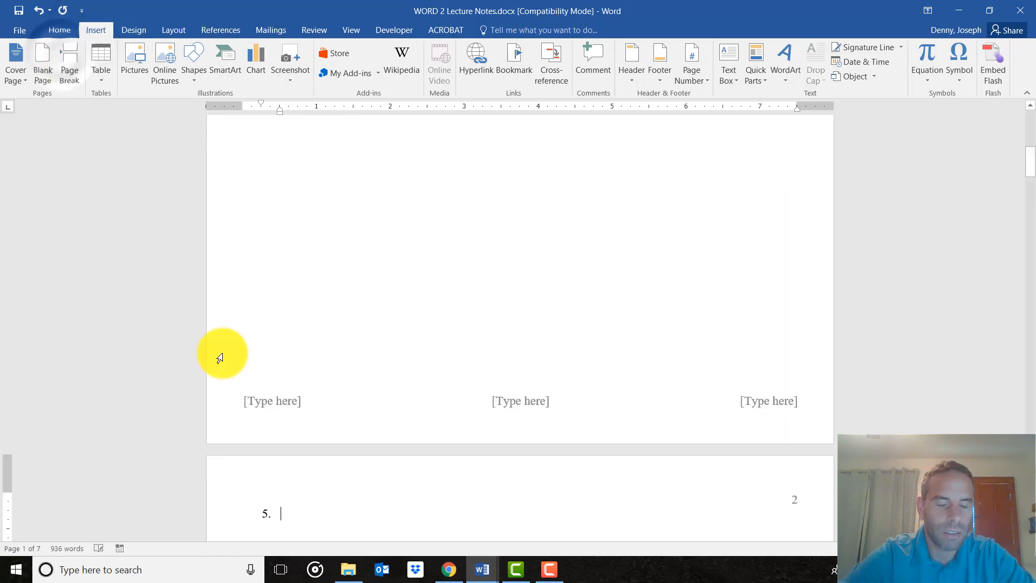
pyautogui.scroll(-3, 221, 356)
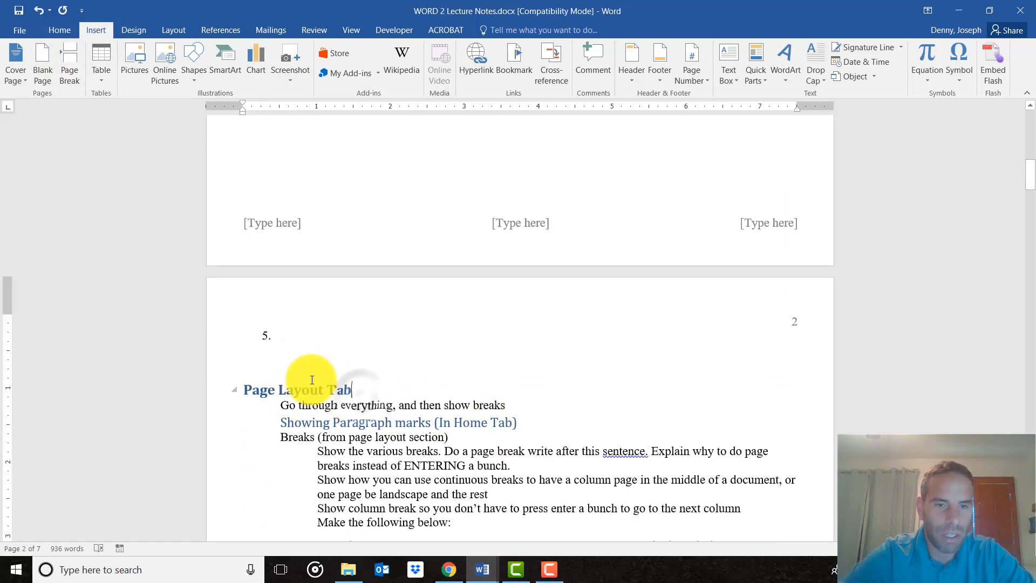
pyautogui.scroll(10, 312, 379)
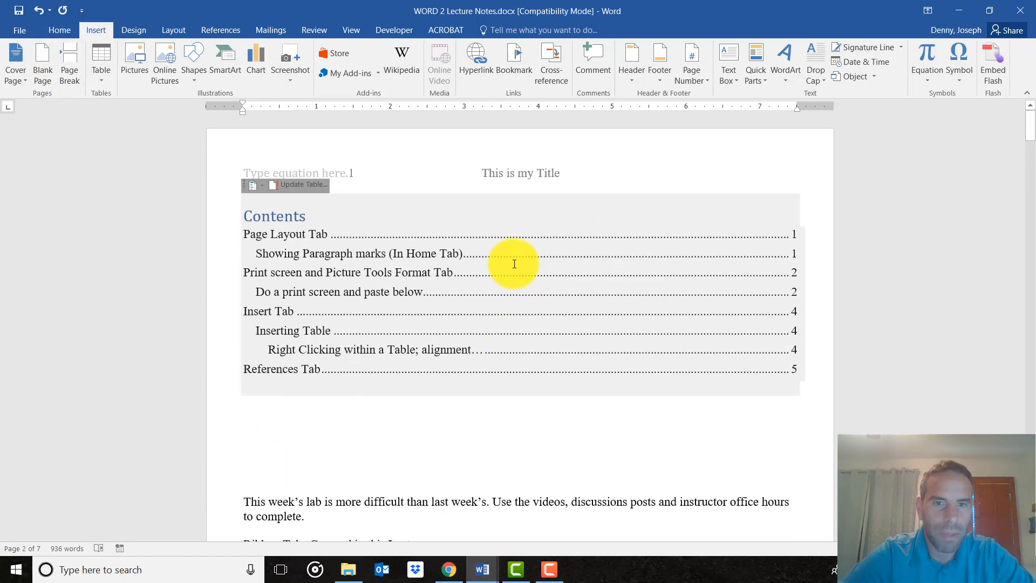
pyautogui.rightClick(297, 222)
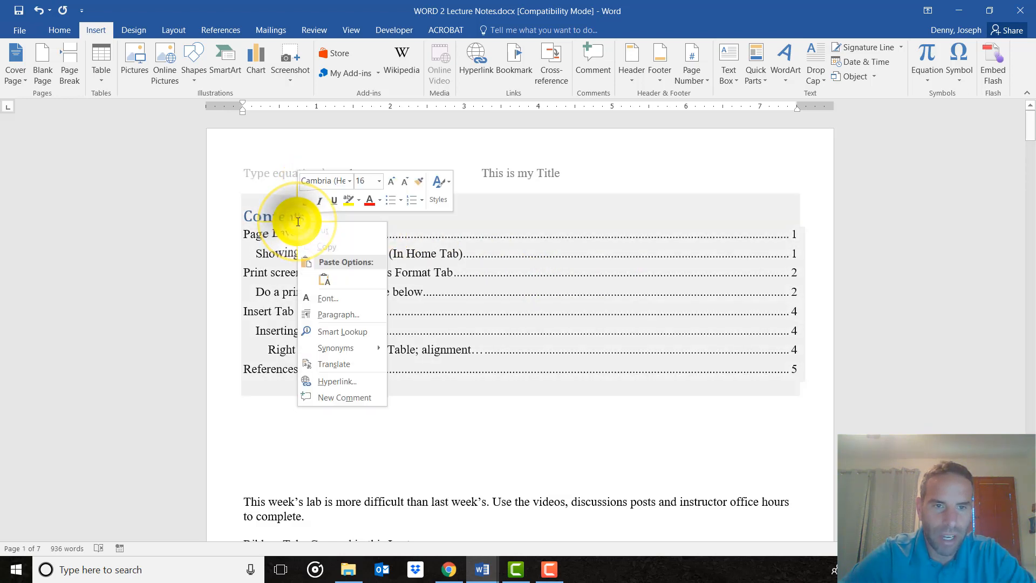
pyautogui.click(279, 223)
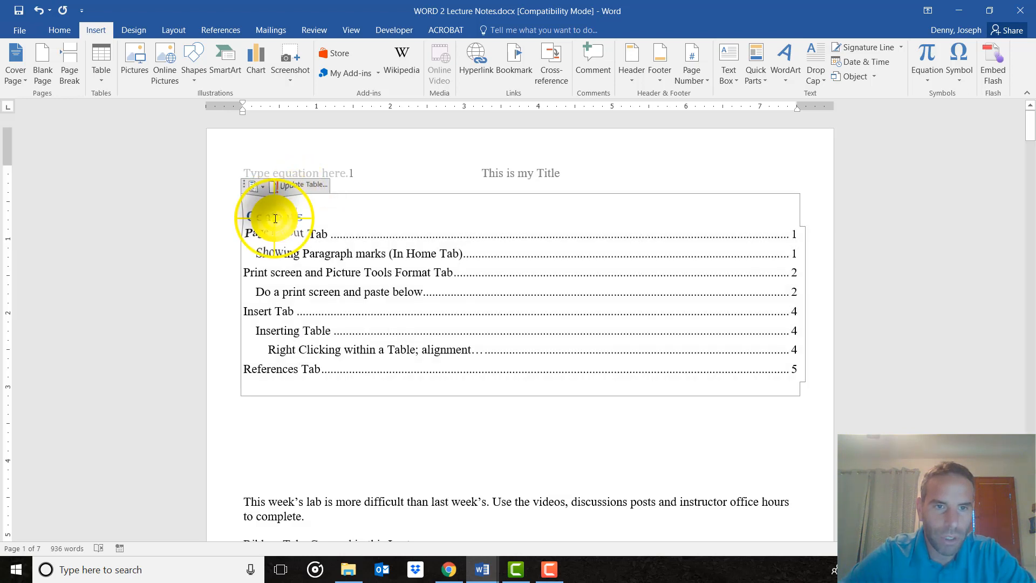
pyautogui.rightClick(275, 218)
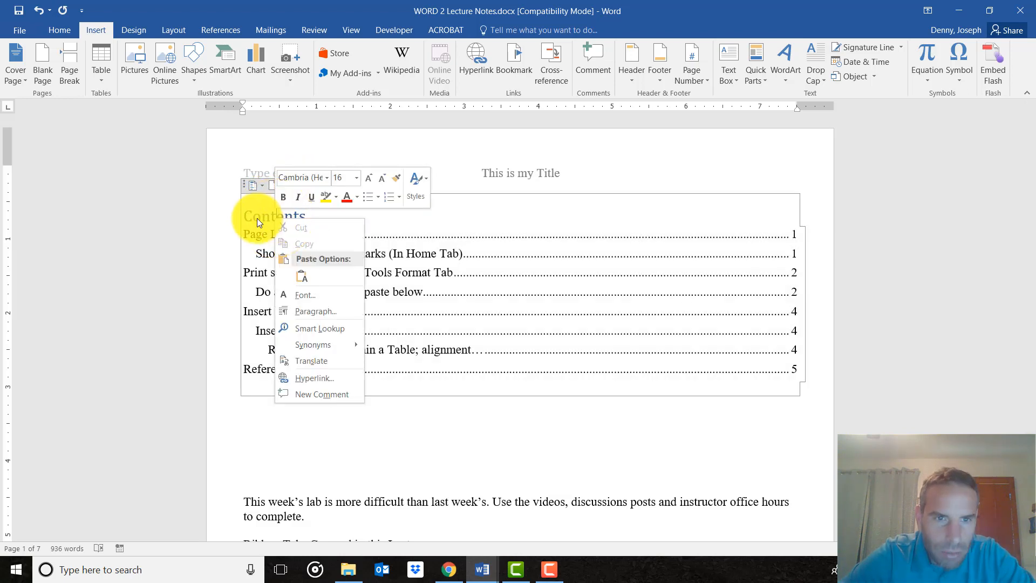
# Update the entire table of contents.
pyautogui.click(257, 218)
pyautogui.click(299, 189)
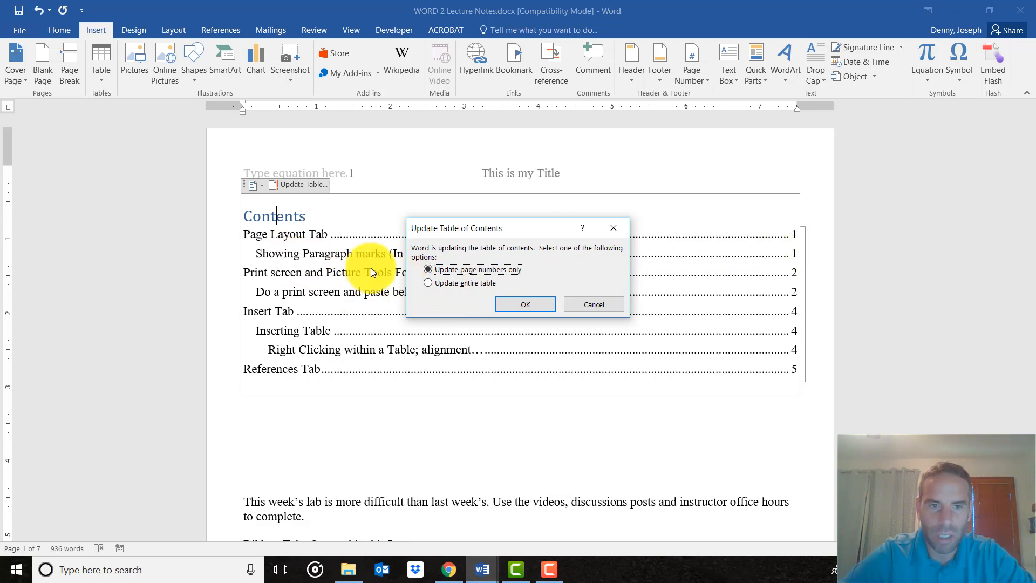
pyautogui.click(434, 285)
pyautogui.click(514, 306)
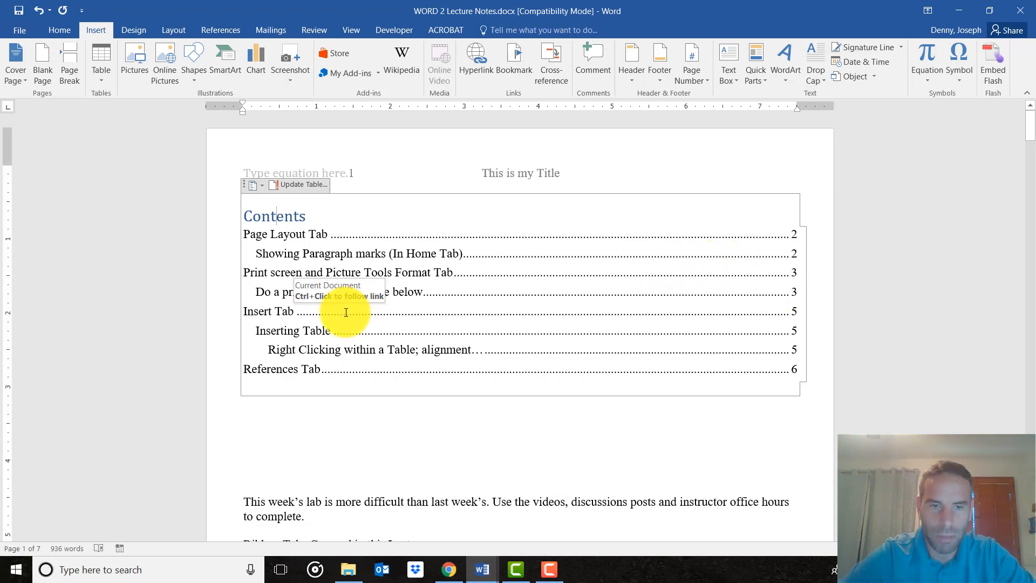
# Insert two blank lines after the sentence "Then show how to do table of contents" under the References Tab heading on page 6.
pyautogui.click(286, 267)
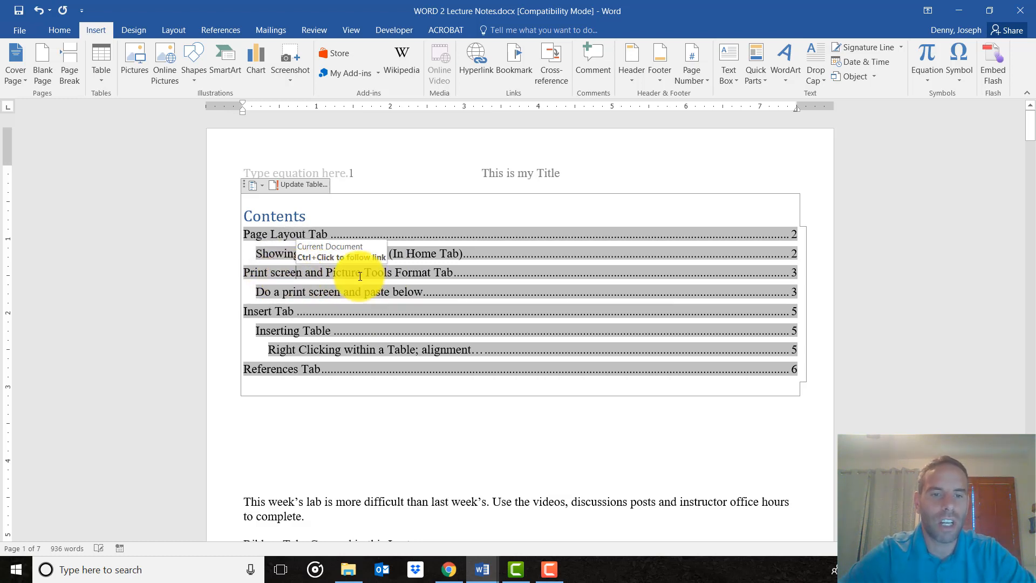
pyautogui.scroll(-1, 416, 335)
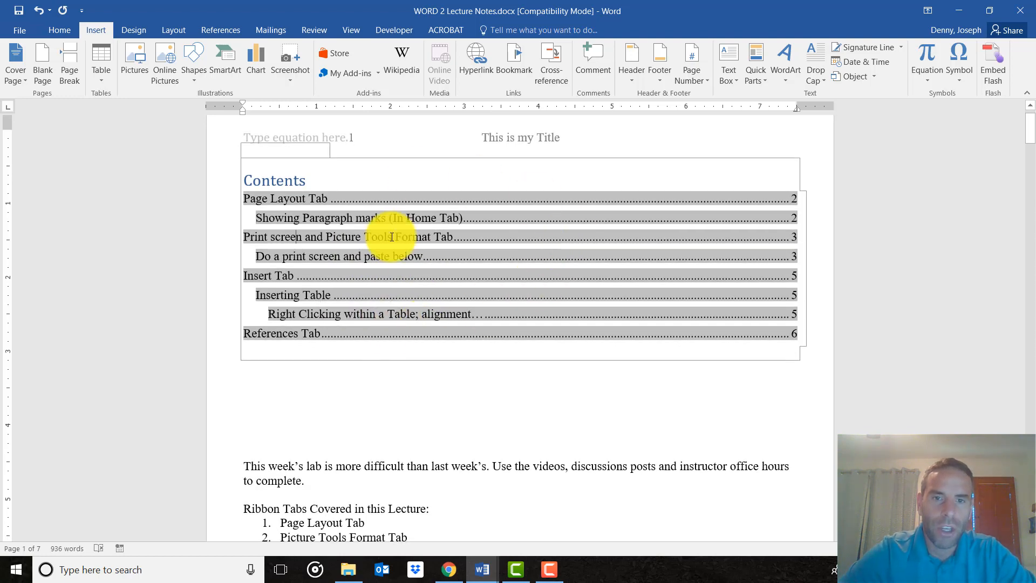
pyautogui.scroll(-3, 425, 358)
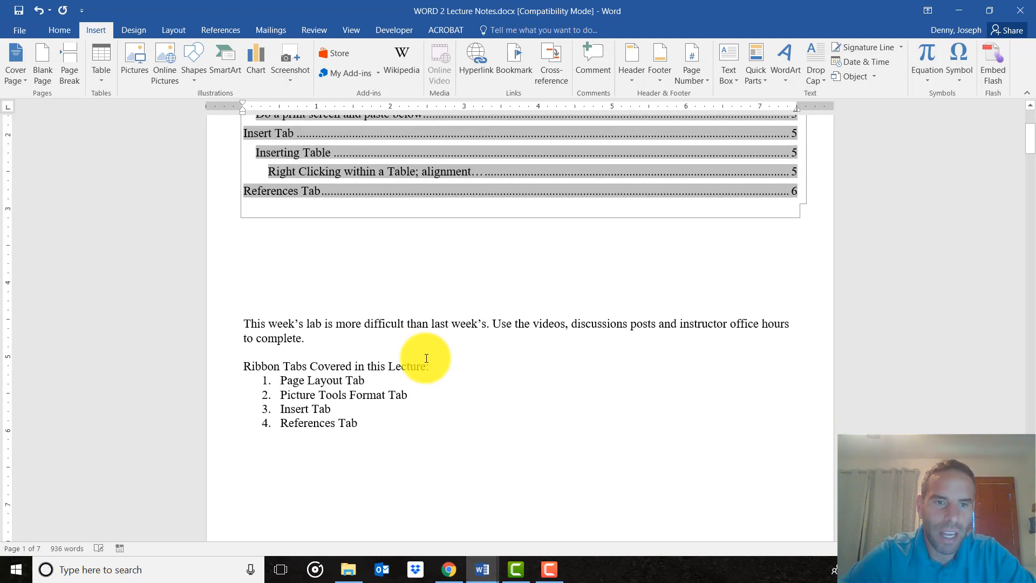
pyautogui.scroll(-12, 427, 358)
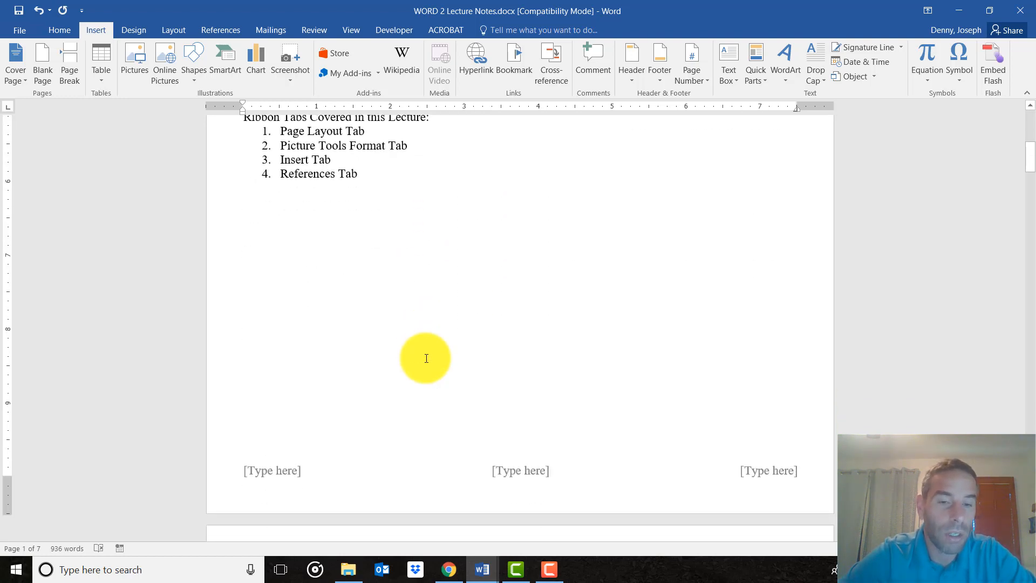
pyautogui.scroll(-15, 427, 358)
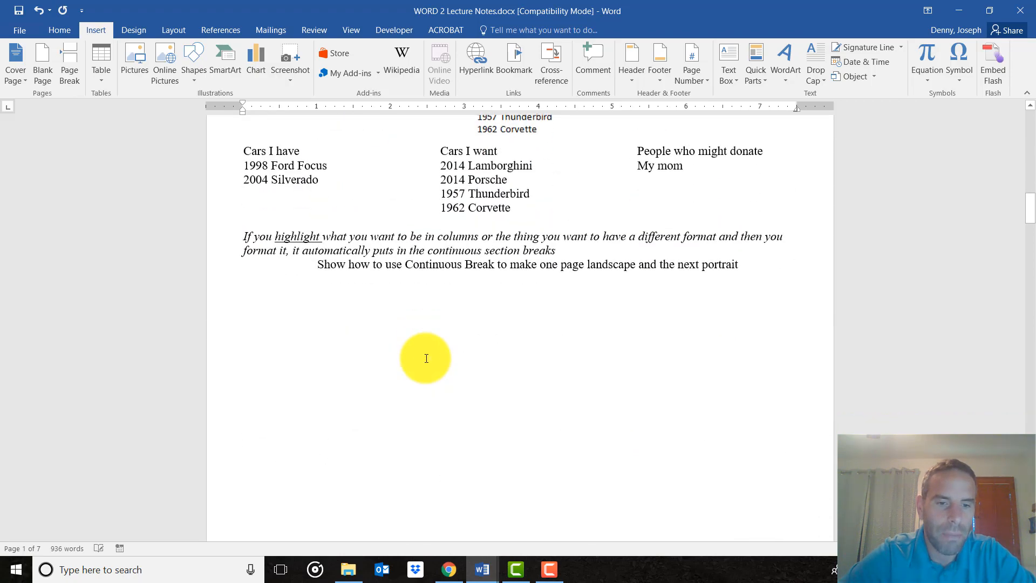
pyautogui.scroll(-15, 426, 359)
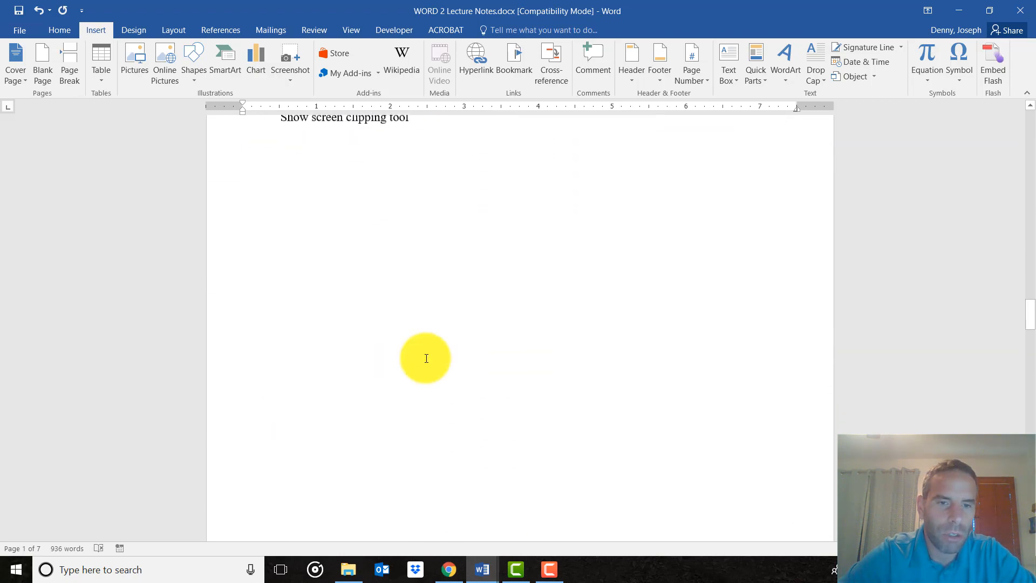
pyautogui.scroll(-15, 420, 368)
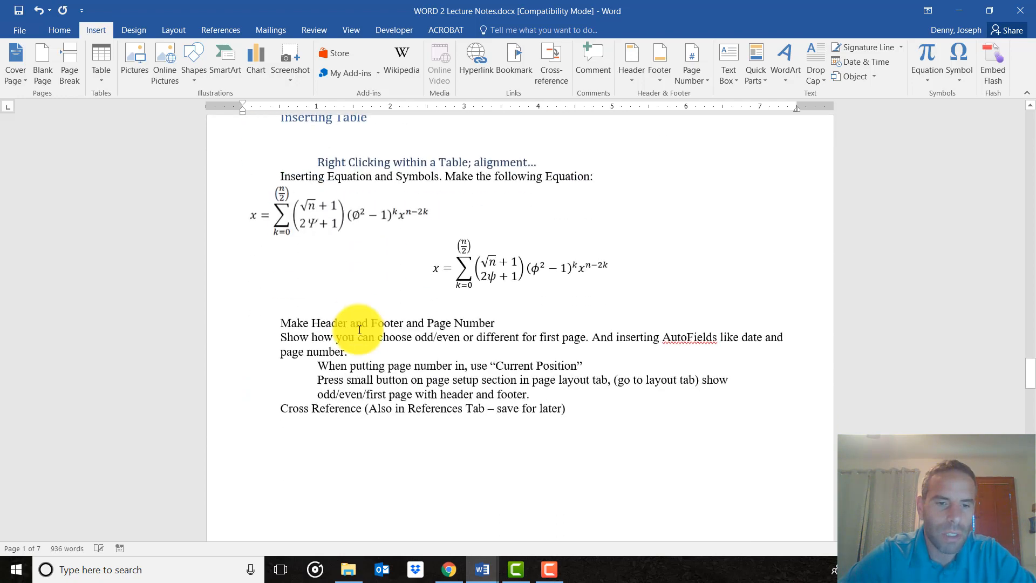
pyautogui.scroll(2, 361, 338)
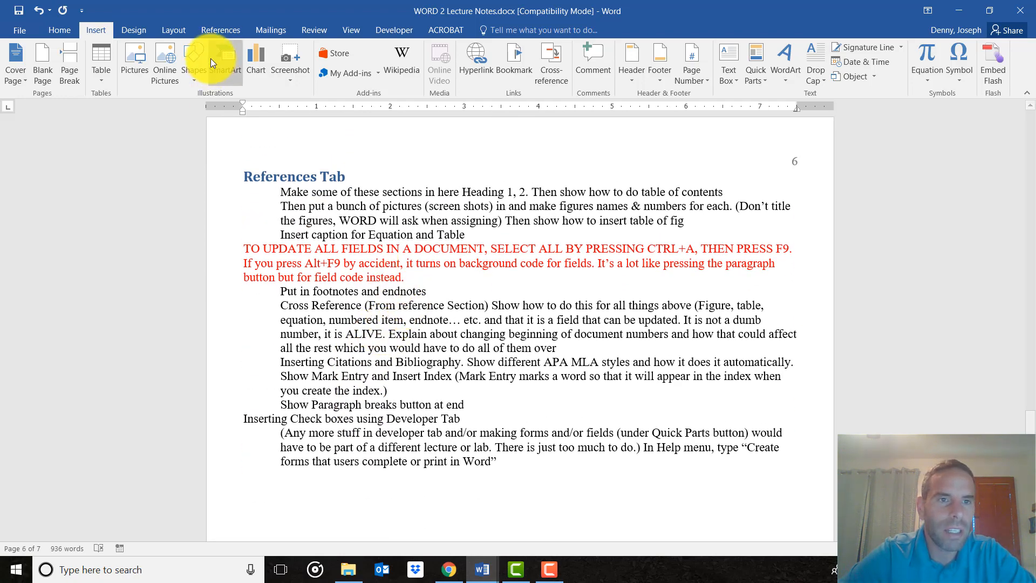
pyautogui.click(229, 32)
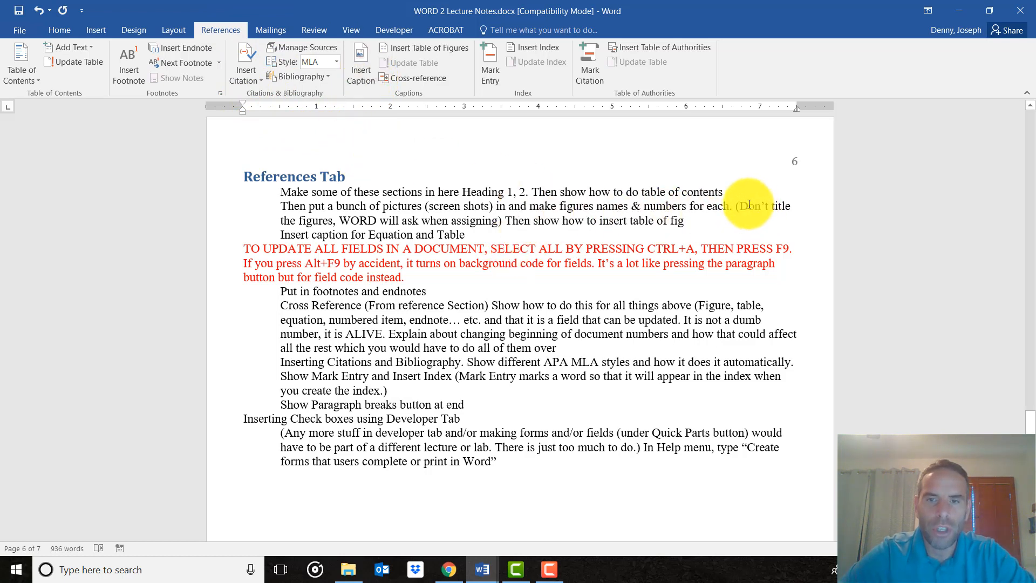
pyautogui.click(725, 192)
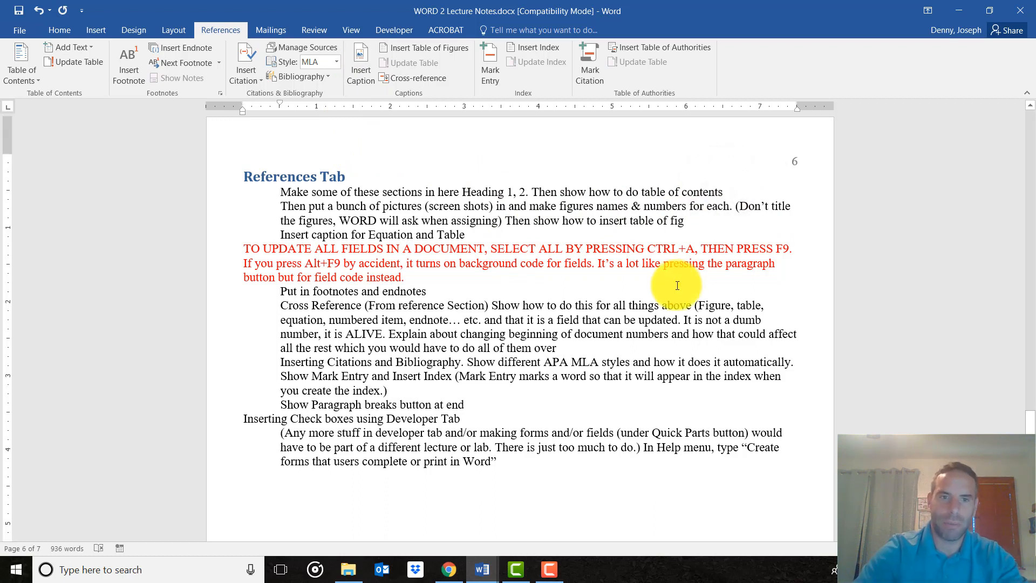
pyautogui.press('Return')
pyautogui.press('Return')
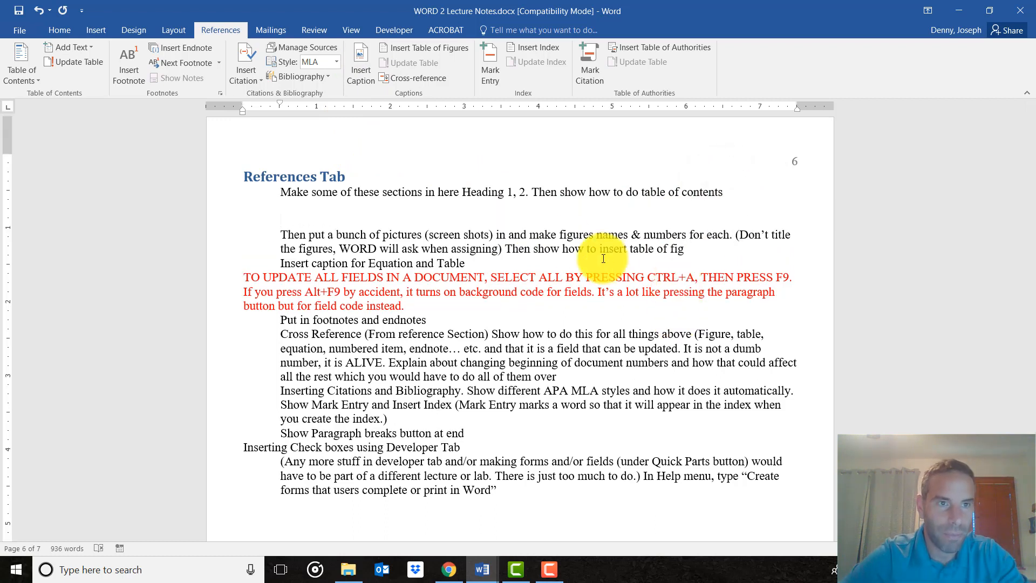
# Insert the picture of the lying yellow Labrador from an online search for "dog" and shrink it to about 4.4 inches wide.
pyautogui.click(96, 31)
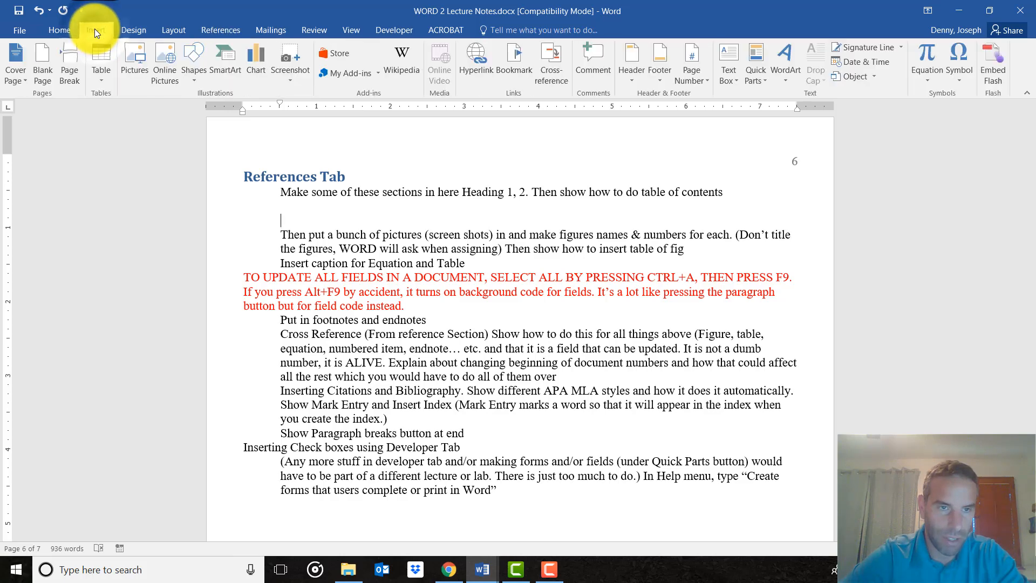
pyautogui.click(173, 66)
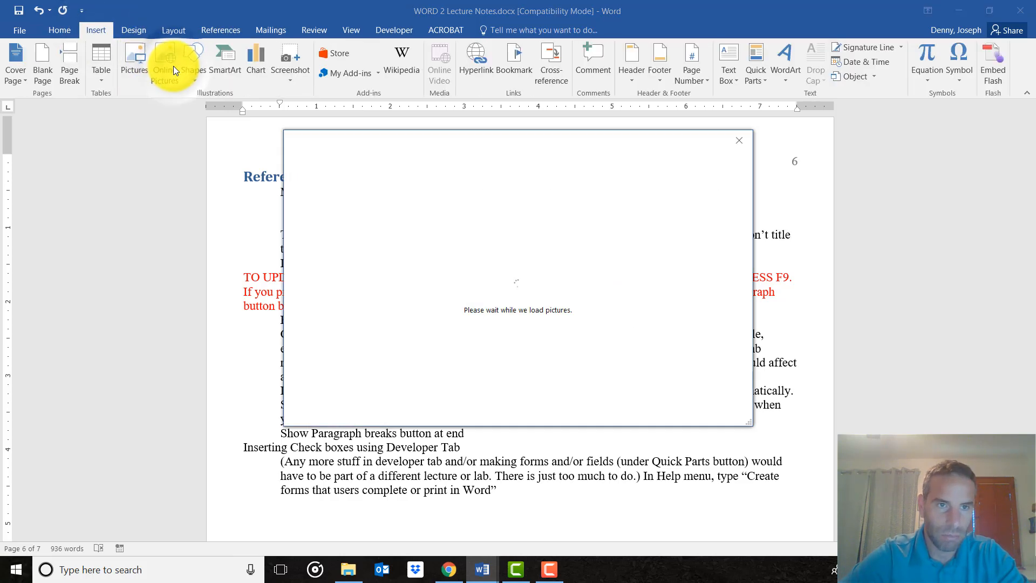
pyautogui.click(616, 209)
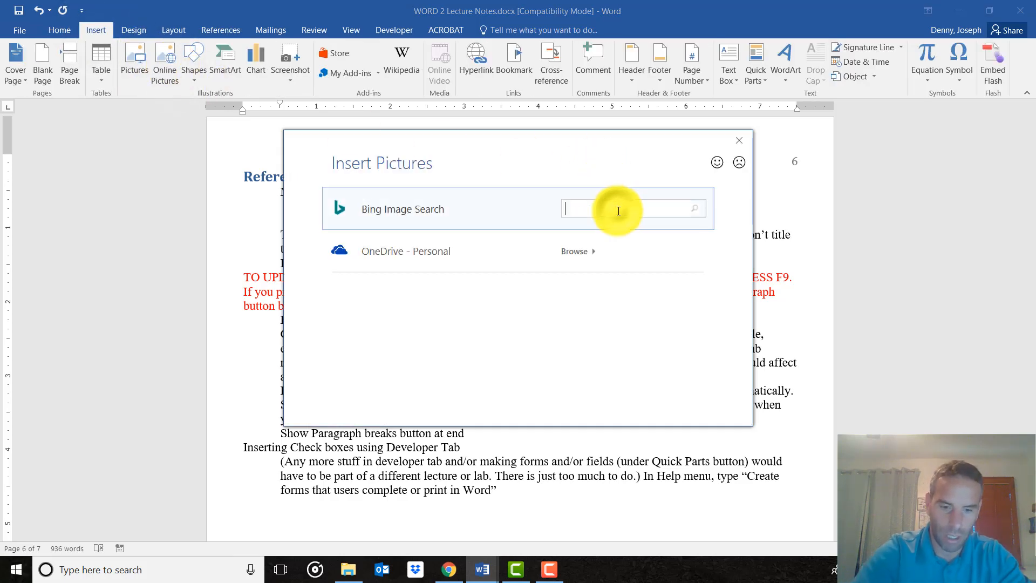
pyautogui.write('dog')
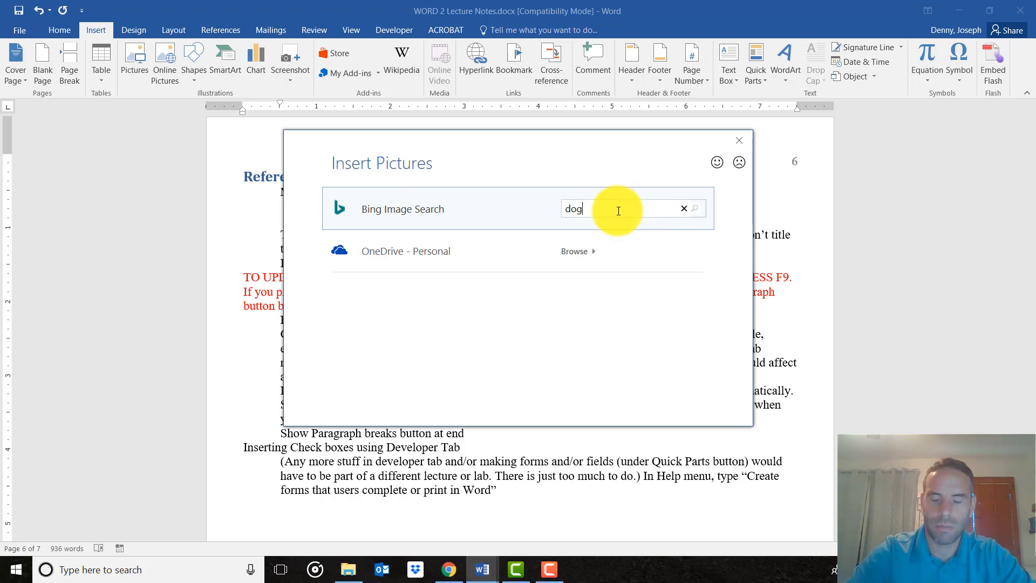
pyautogui.press('Return')
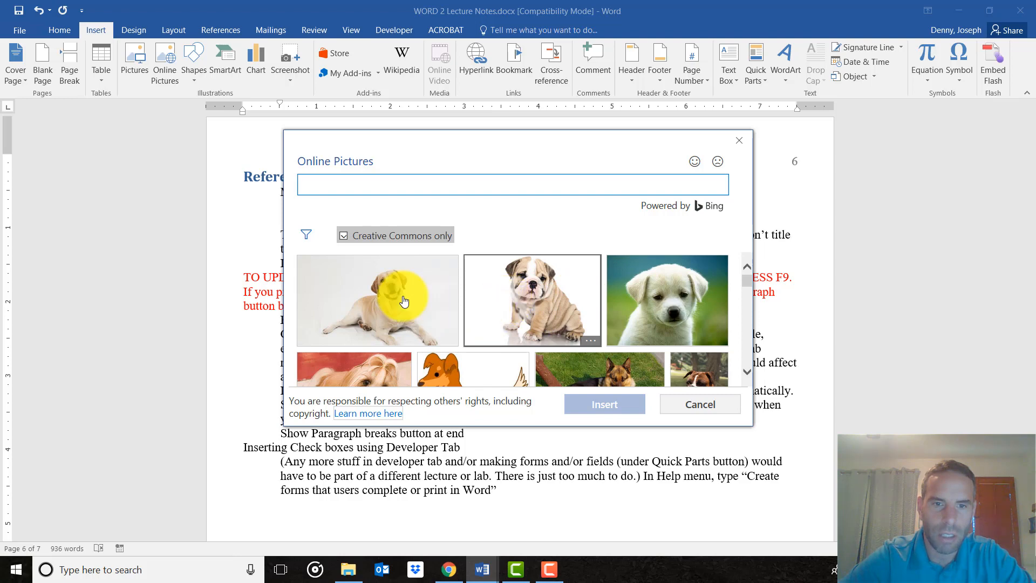
pyautogui.click(386, 293)
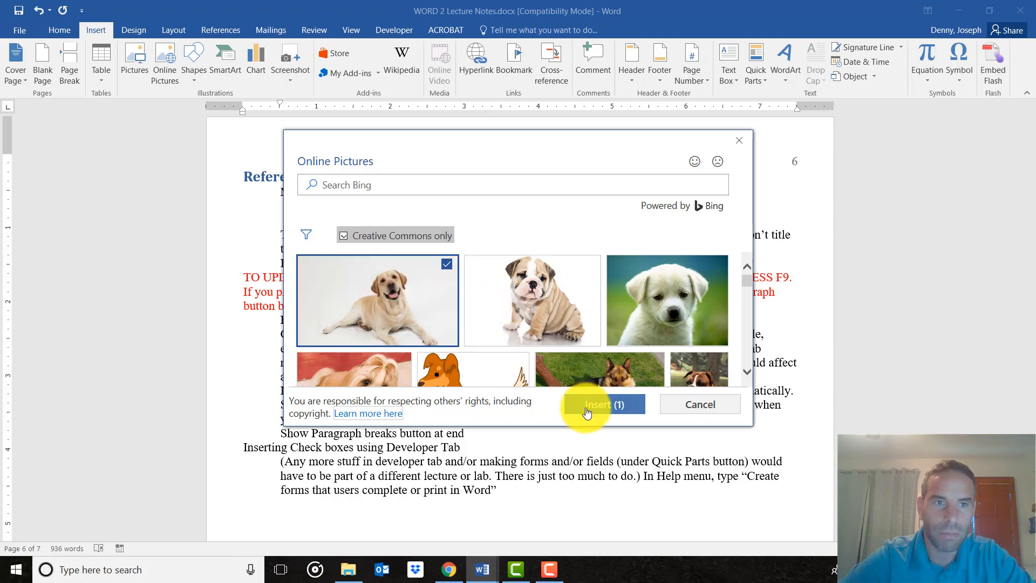
pyautogui.click(587, 412)
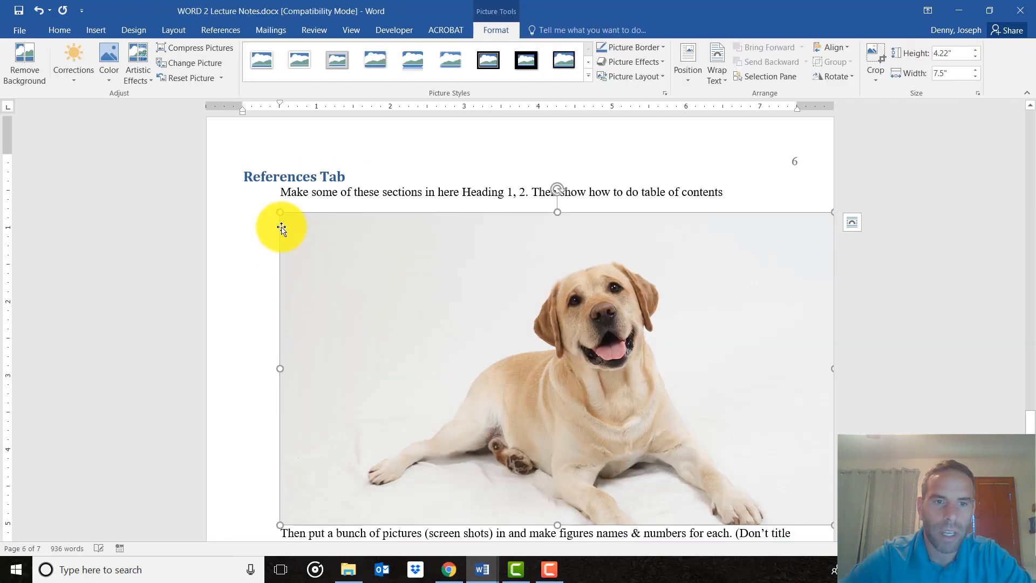
pyautogui.moveTo(277, 213); pyautogui.dragTo(506, 384)
pyautogui.click(631, 326)
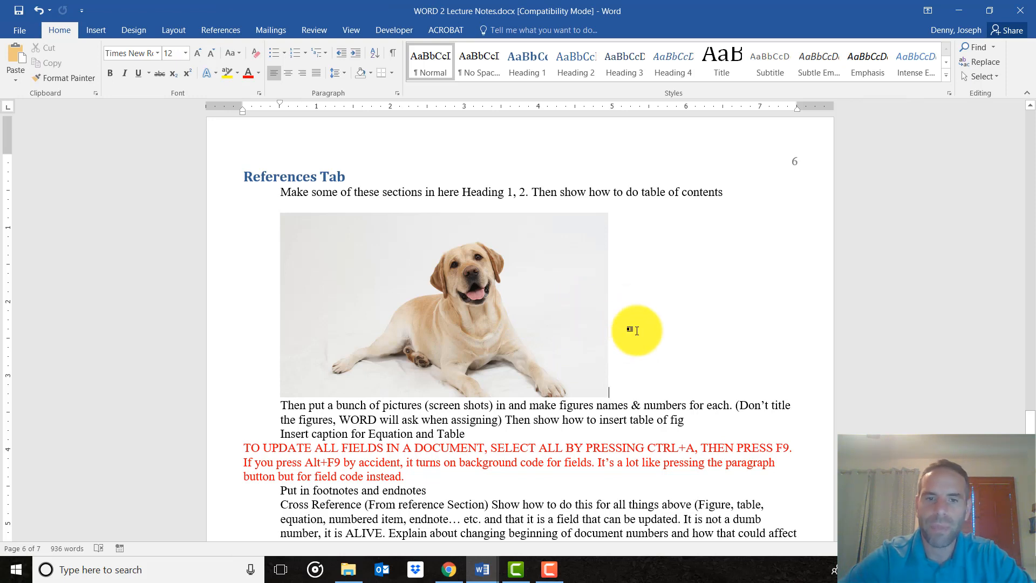
# Write "Figure 1 – A dog" as plain text beneath the dog picture and select its figure number.
pyautogui.press('Return')
pyautogui.press('Return')
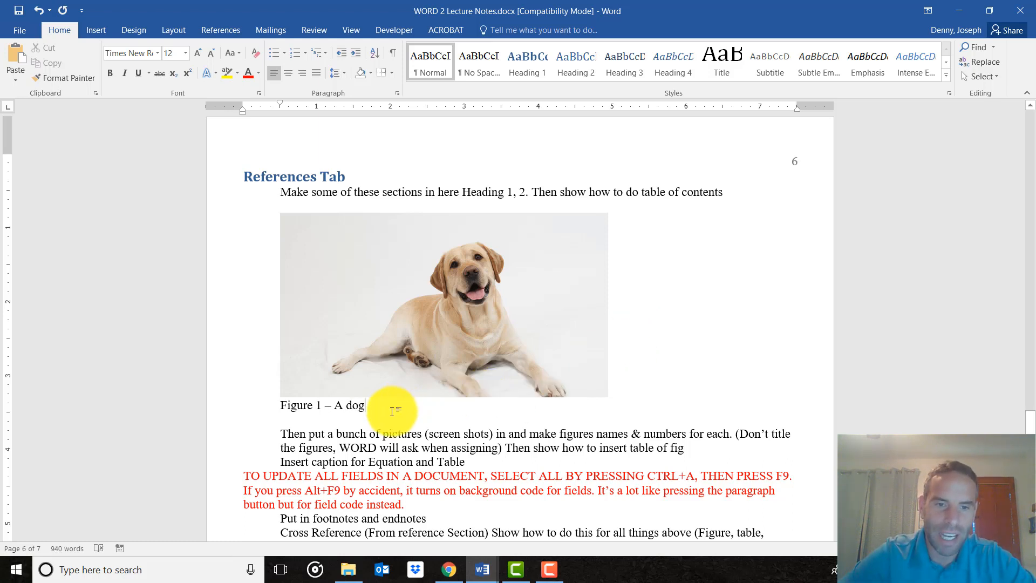
pyautogui.moveTo(398, 409); pyautogui.dragTo(296, 409)
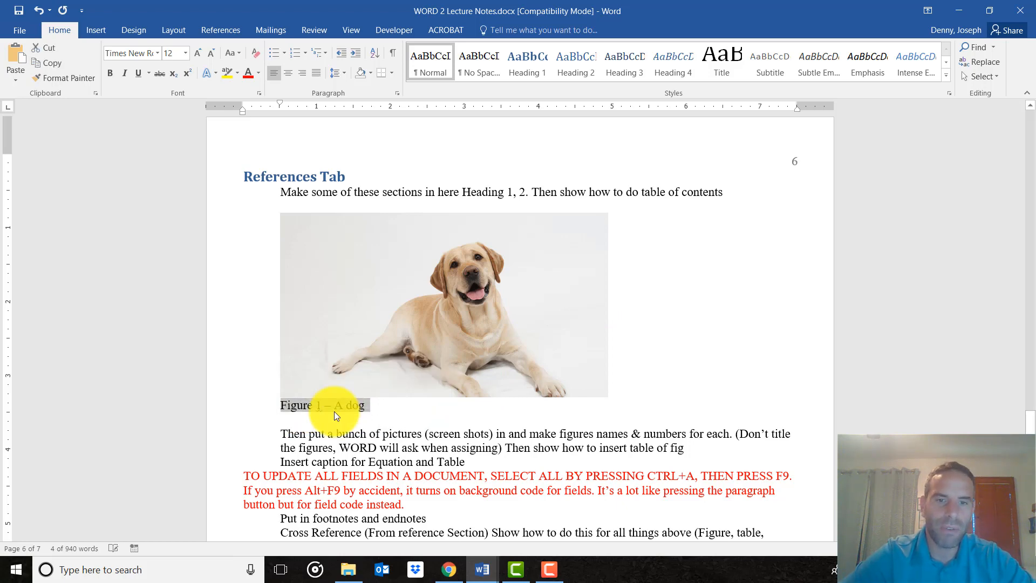
pyautogui.click(334, 407)
pyautogui.doubleClick(320, 404)
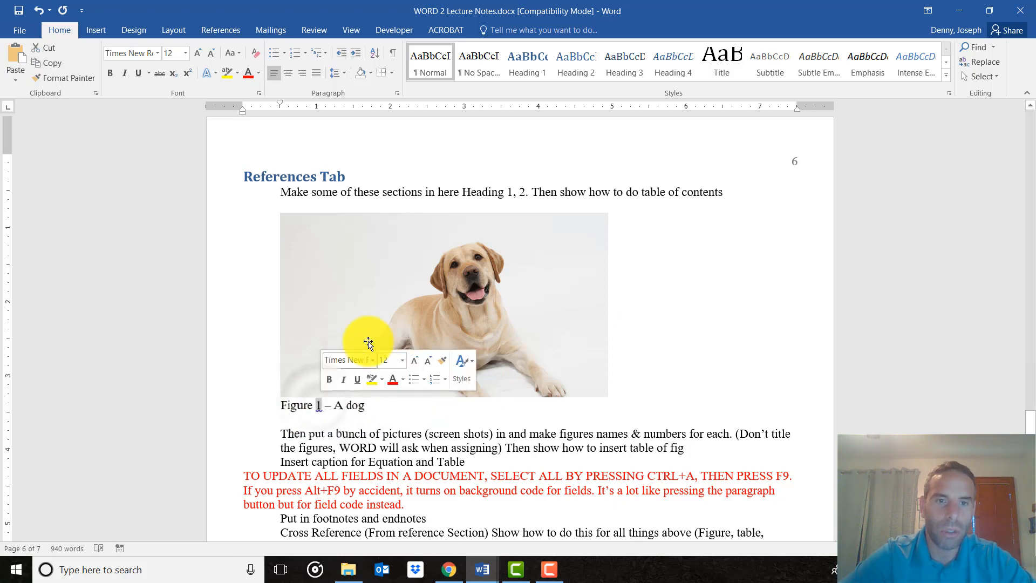
# Delete the manually written caption line beneath the dog picture on page 6.
pyautogui.scroll(10, 372, 345)
pyautogui.scroll(3, 378, 302)
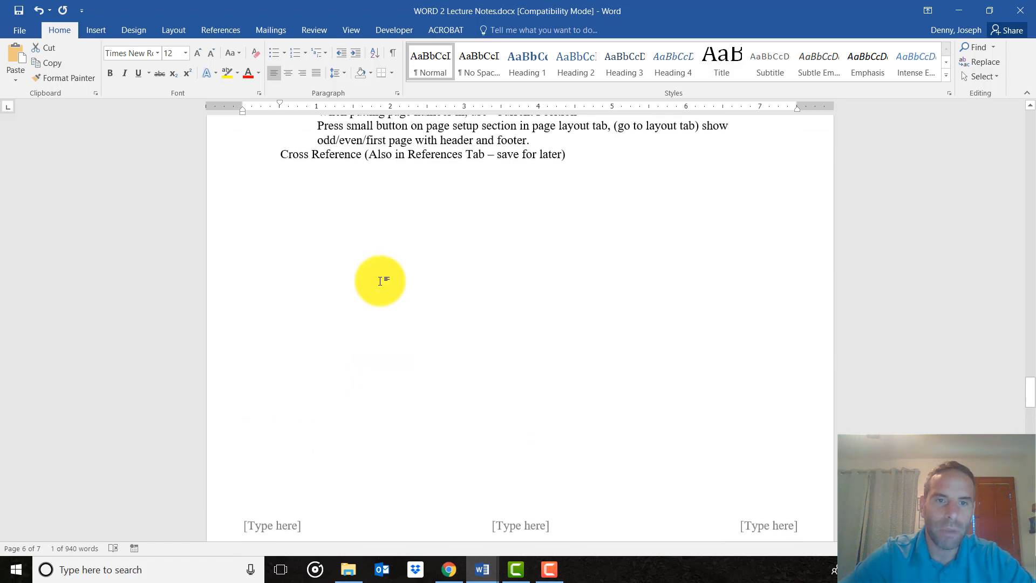
pyautogui.click(378, 280)
pyautogui.click(616, 192)
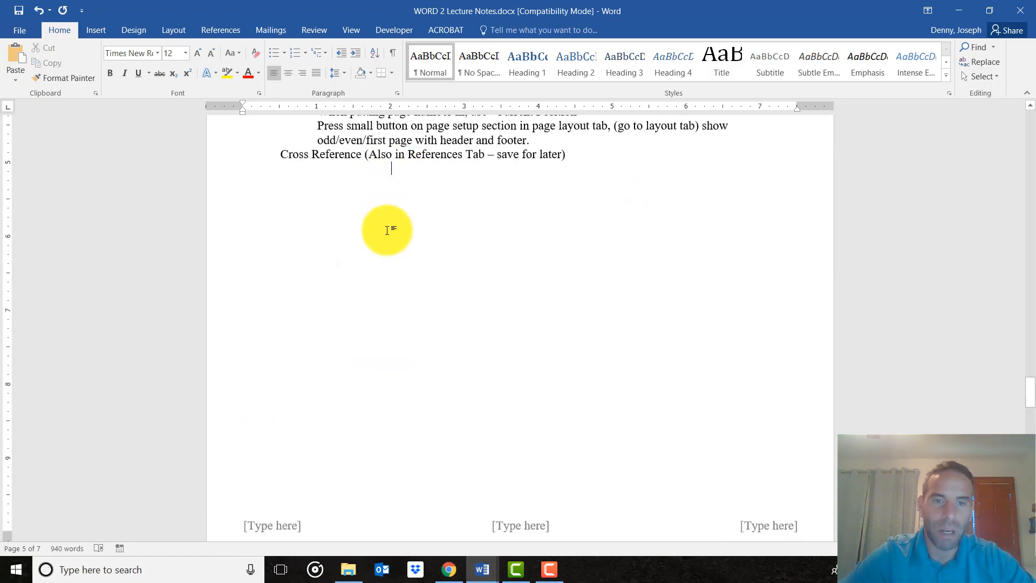
pyautogui.scroll(-10, 393, 243)
pyautogui.scroll(-3, 367, 480)
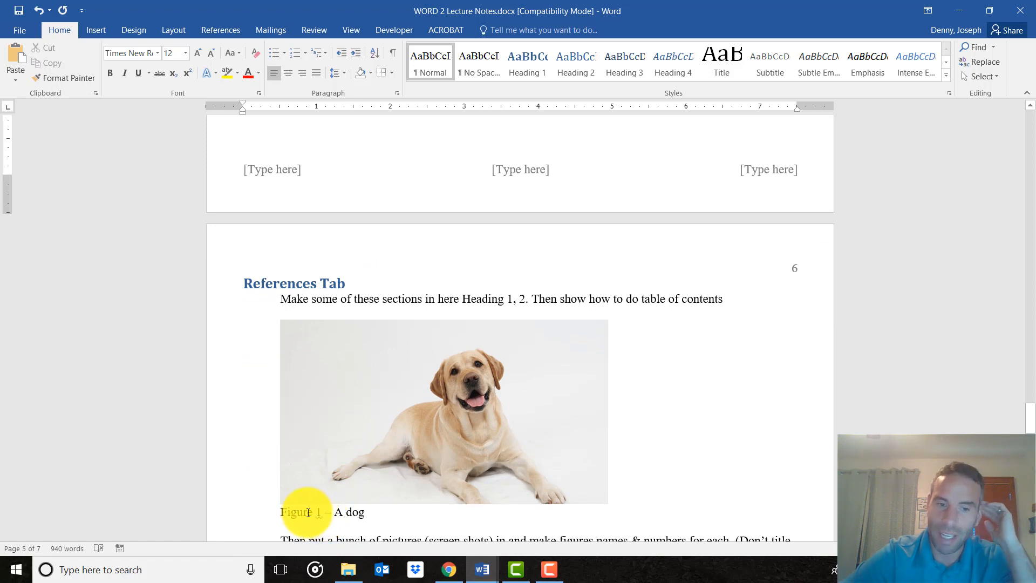
pyautogui.scroll(-1, 370, 507)
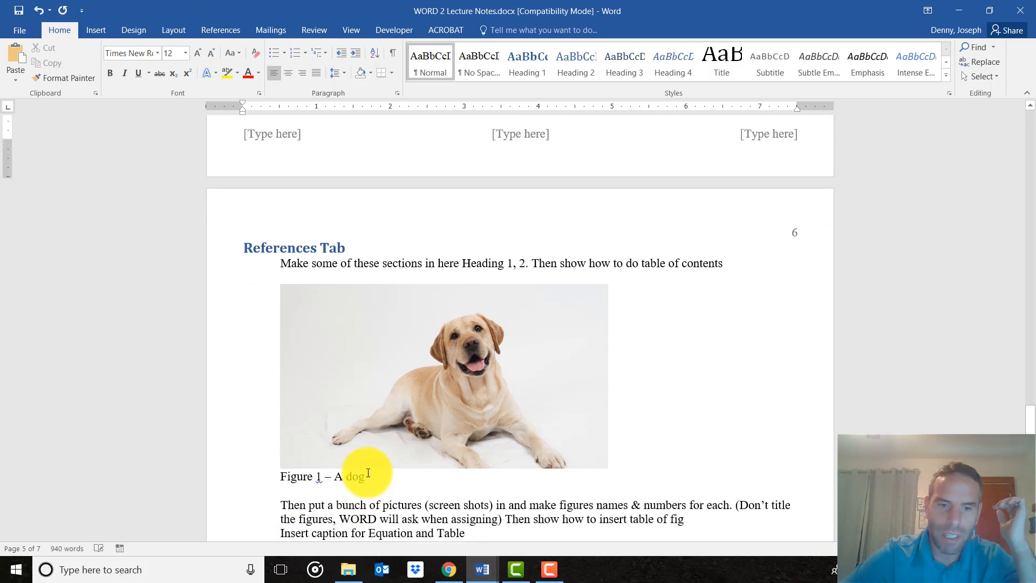
pyautogui.moveTo(367, 477); pyautogui.dragTo(289, 477)
pyautogui.press('Delete')
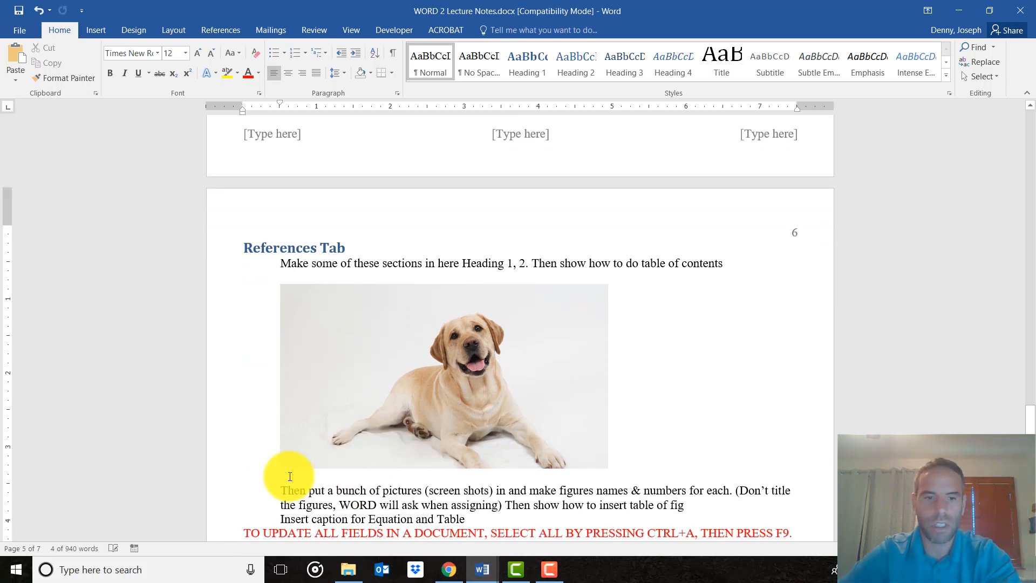
# Add a blank line below the dog picture and insert the caption "Figure 1 - Dog" there using the Figure label.
pyautogui.click(208, 33)
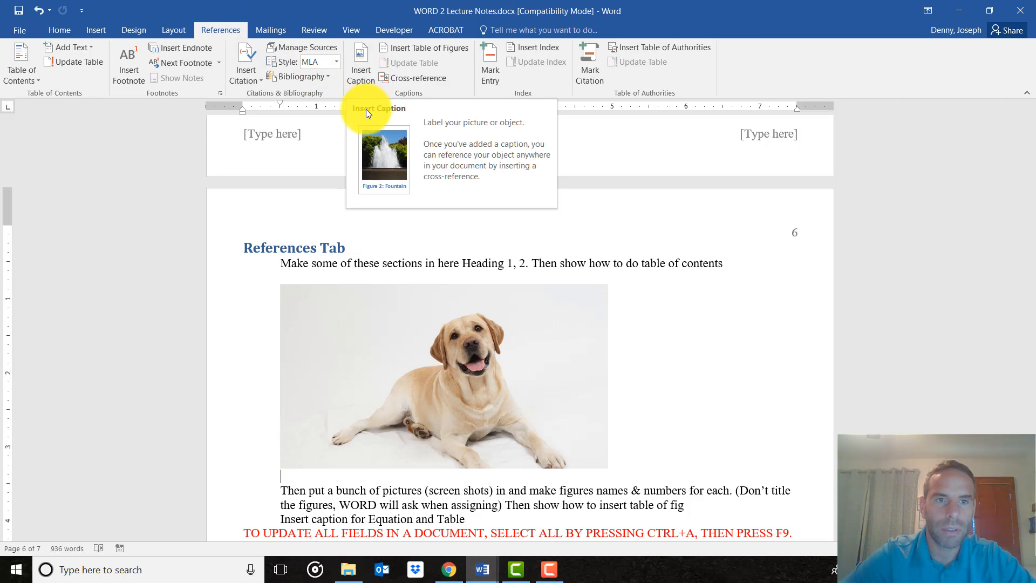
pyautogui.press('Return')
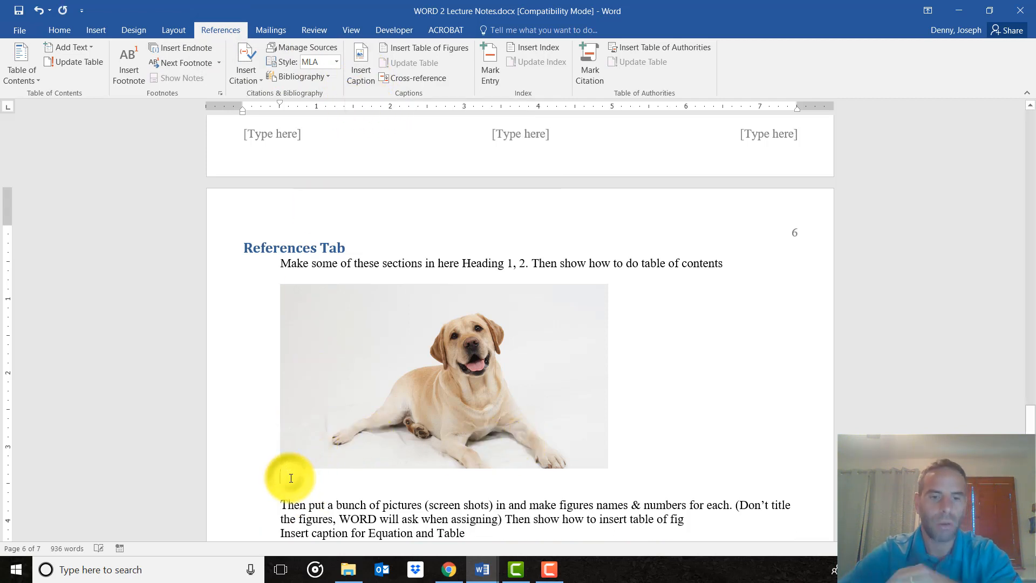
pyautogui.click(364, 65)
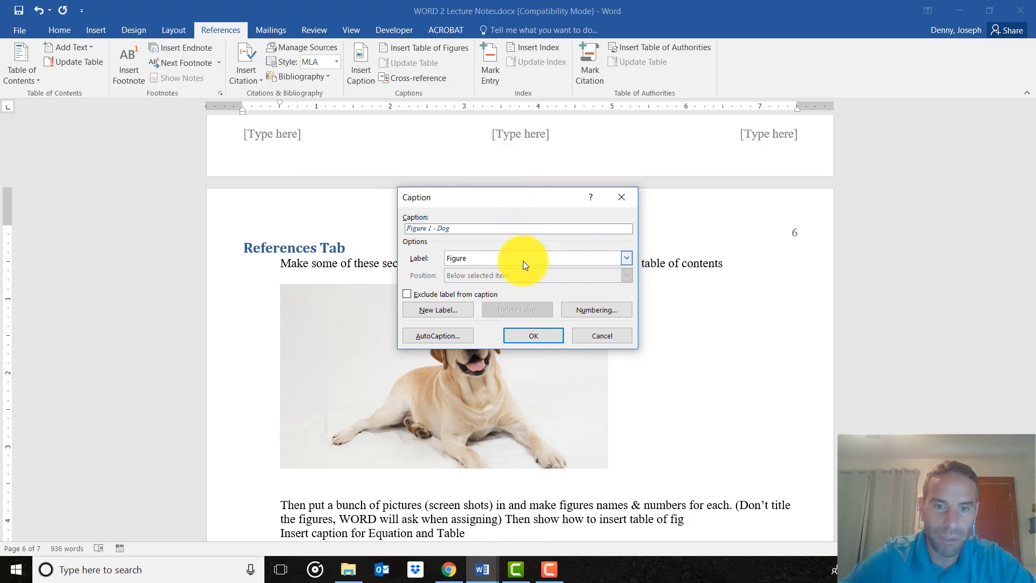
pyautogui.click(598, 253)
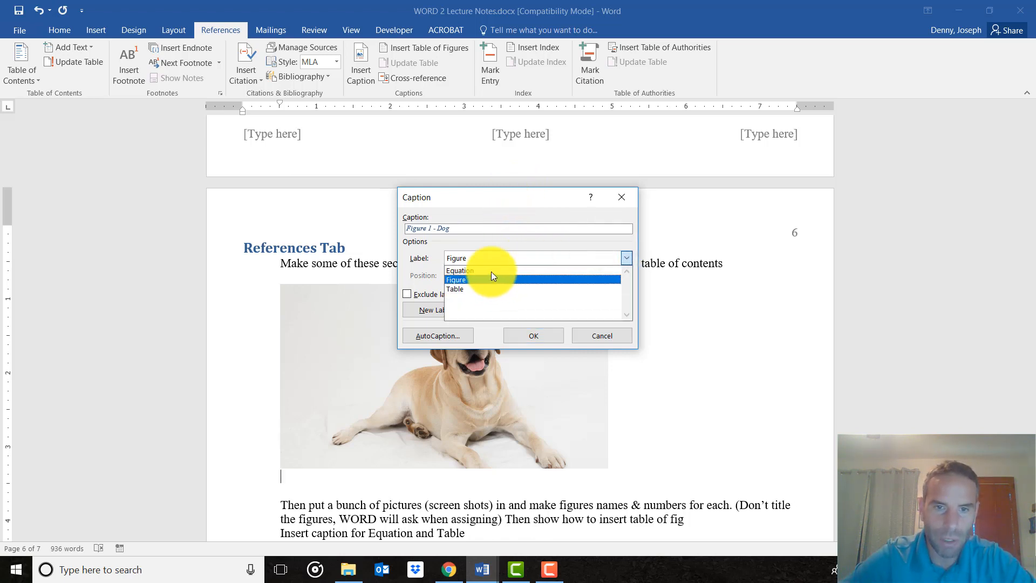
pyautogui.click(523, 247)
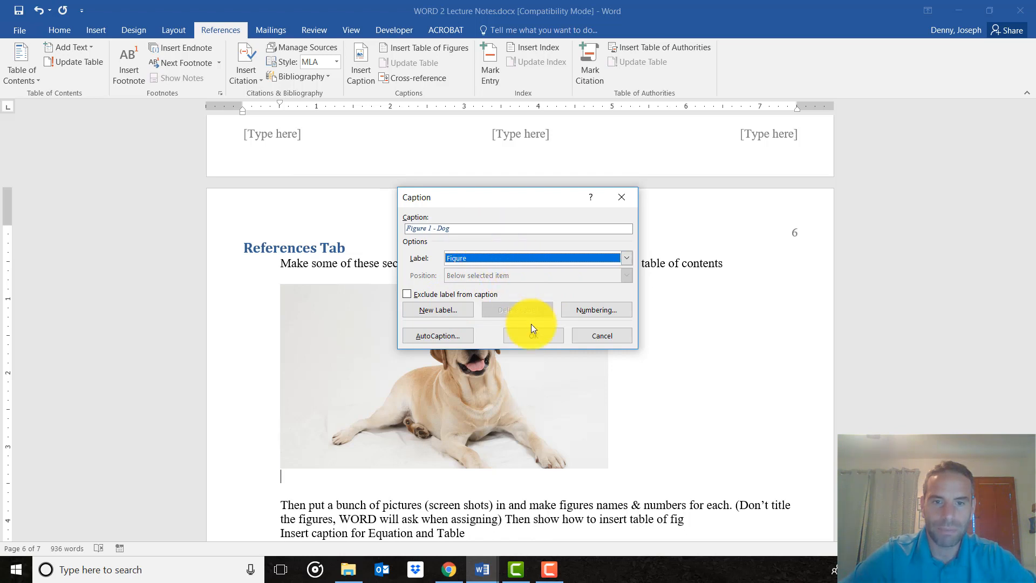
pyautogui.click(531, 339)
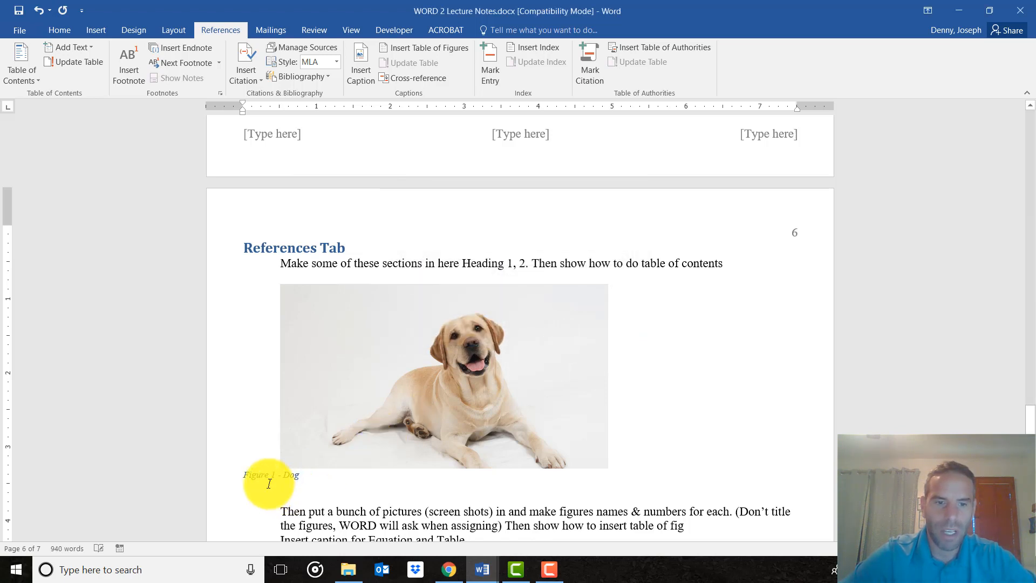
pyautogui.scroll(-1, 308, 474)
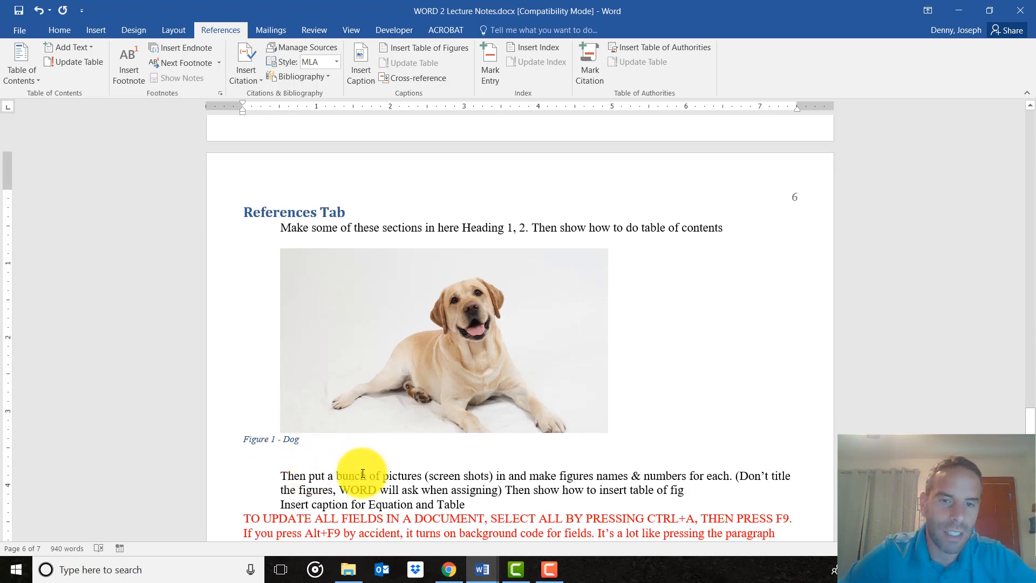
pyautogui.scroll(-1, 378, 442)
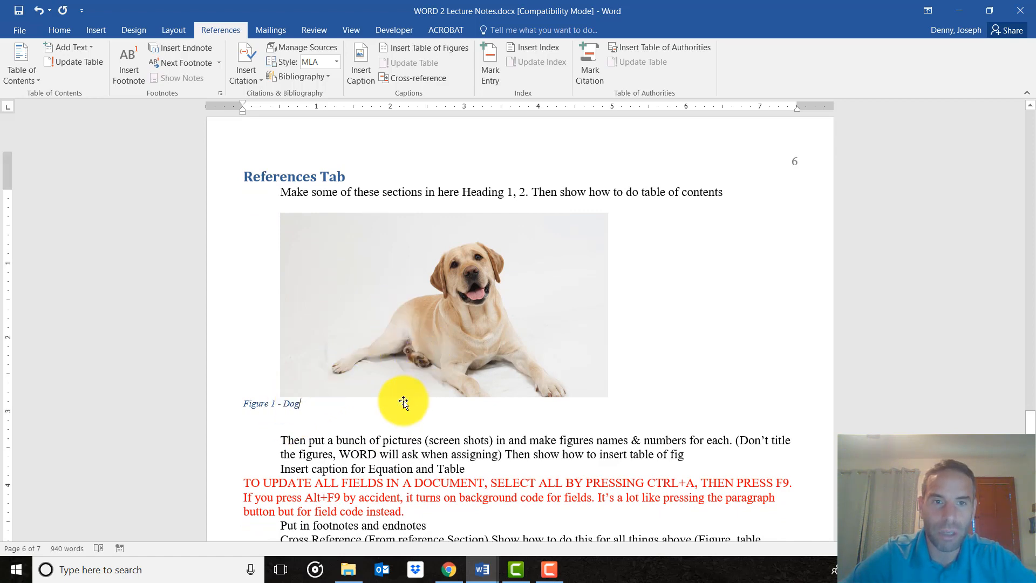
# Insert the gray kitten picture from an online search for "cat" below the Cross Reference line, ahead of the References Tab heading.
pyautogui.scroll(10, 404, 404)
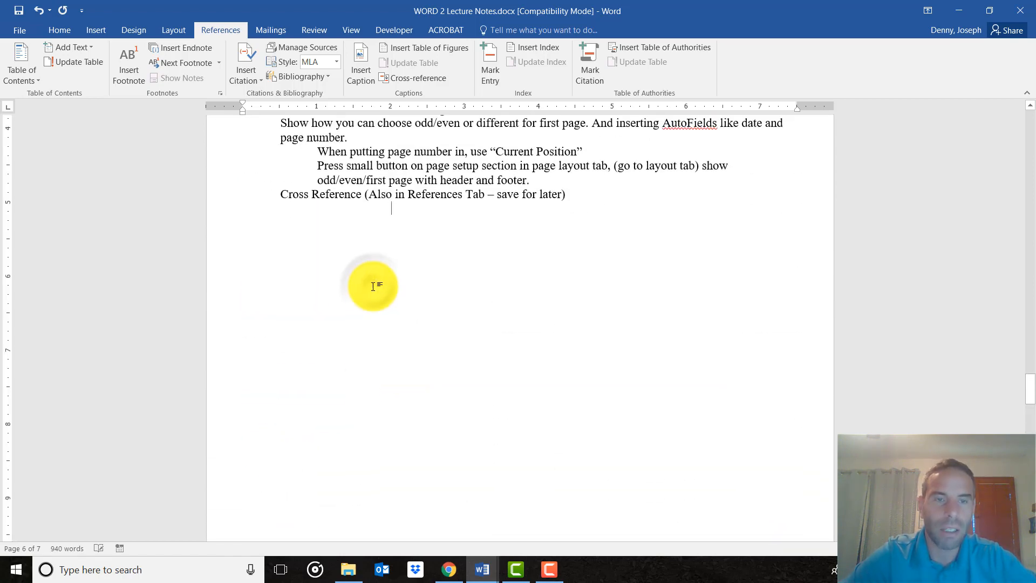
pyautogui.click(107, 32)
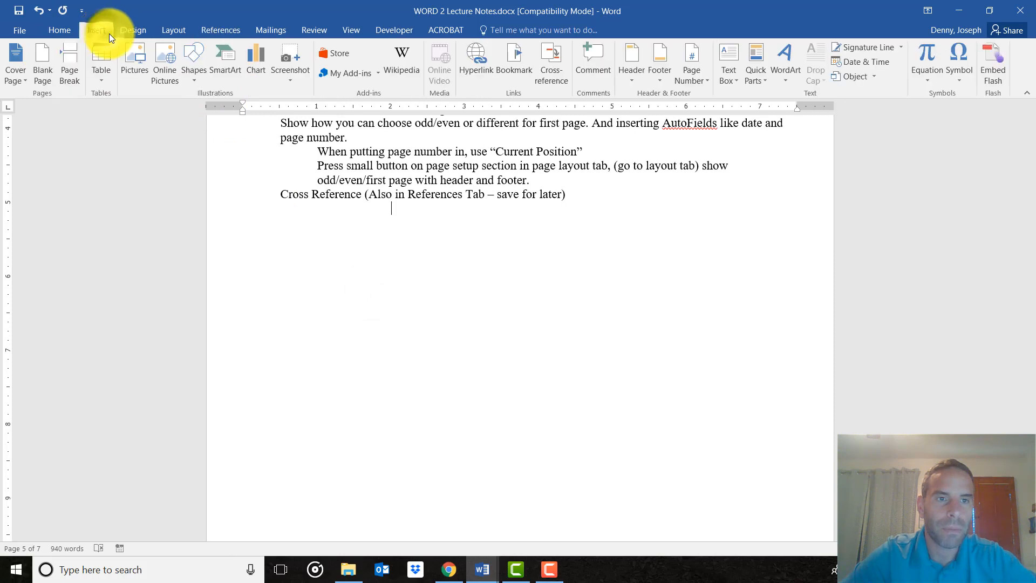
pyautogui.click(172, 62)
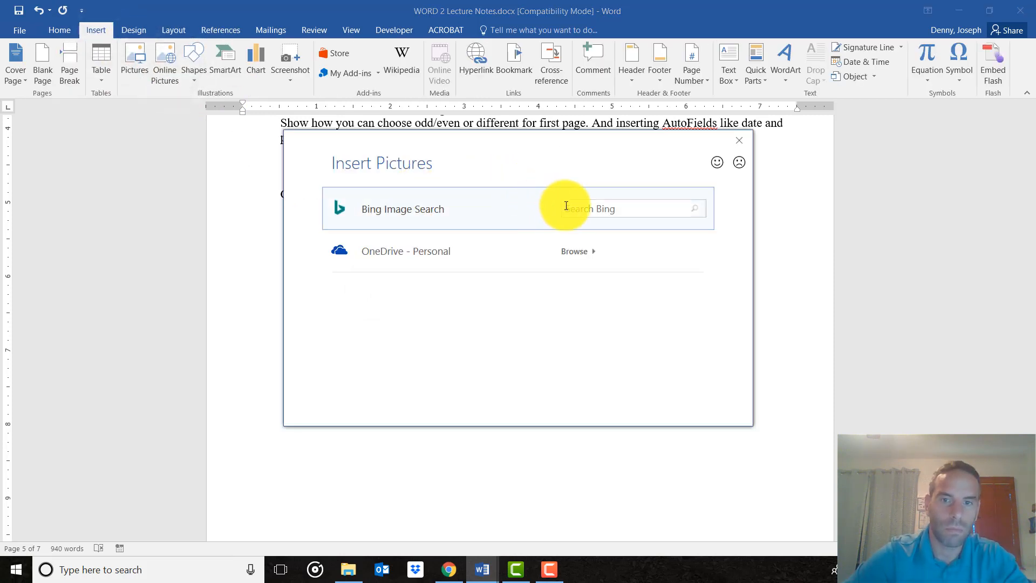
pyautogui.click(574, 208)
pyautogui.write('cat')
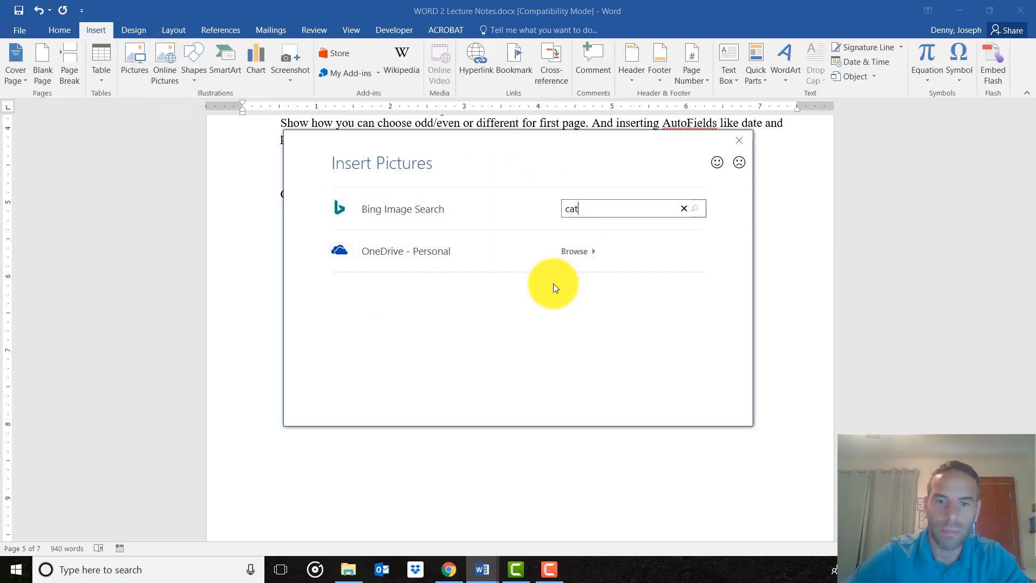
pyautogui.press('Return')
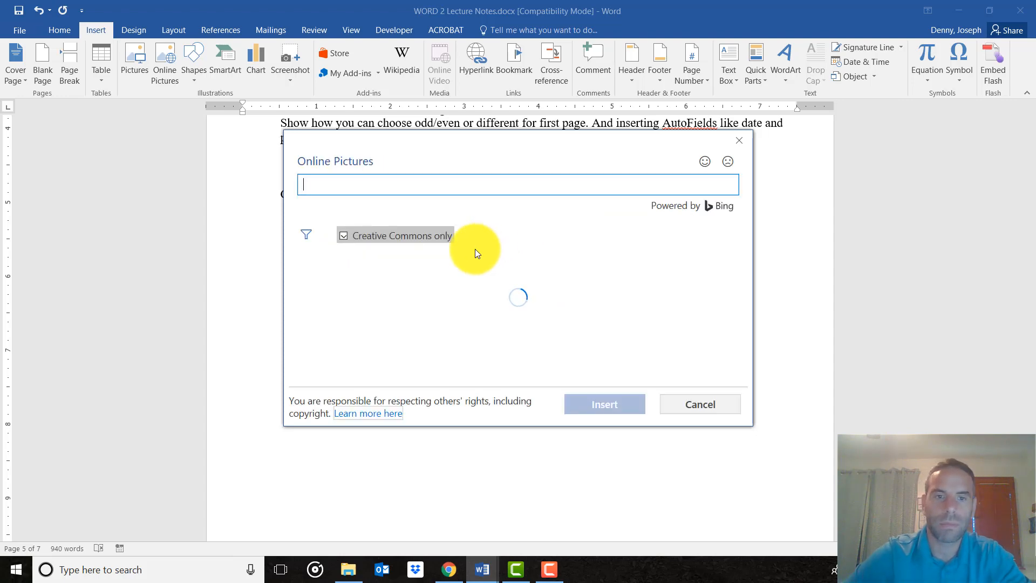
pyautogui.click(476, 316)
pyautogui.click(623, 395)
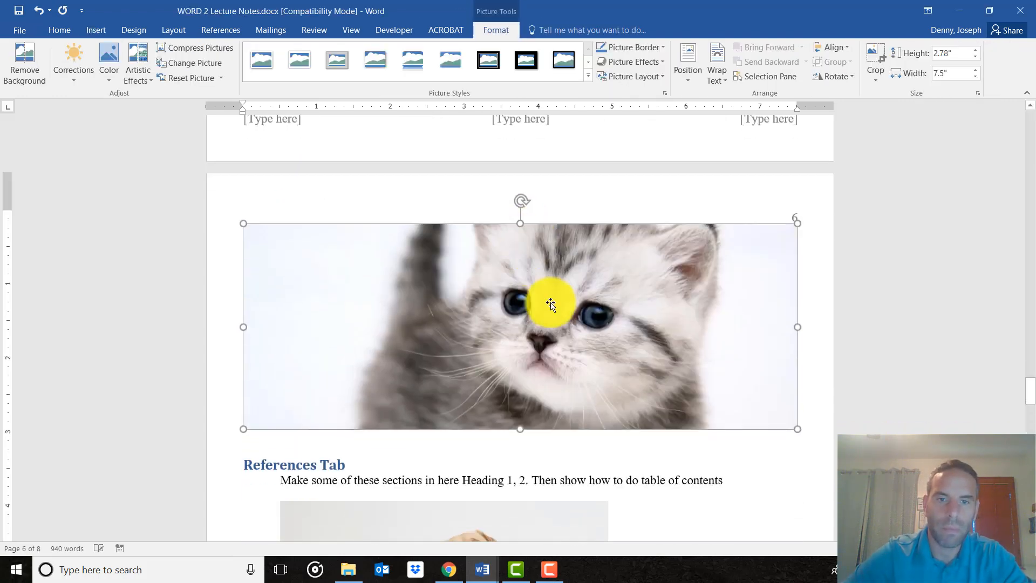
# Add a blank line below the kitten picture and insert the caption "Figure 1 - Cat" there using the Figure label.
pyautogui.click(803, 416)
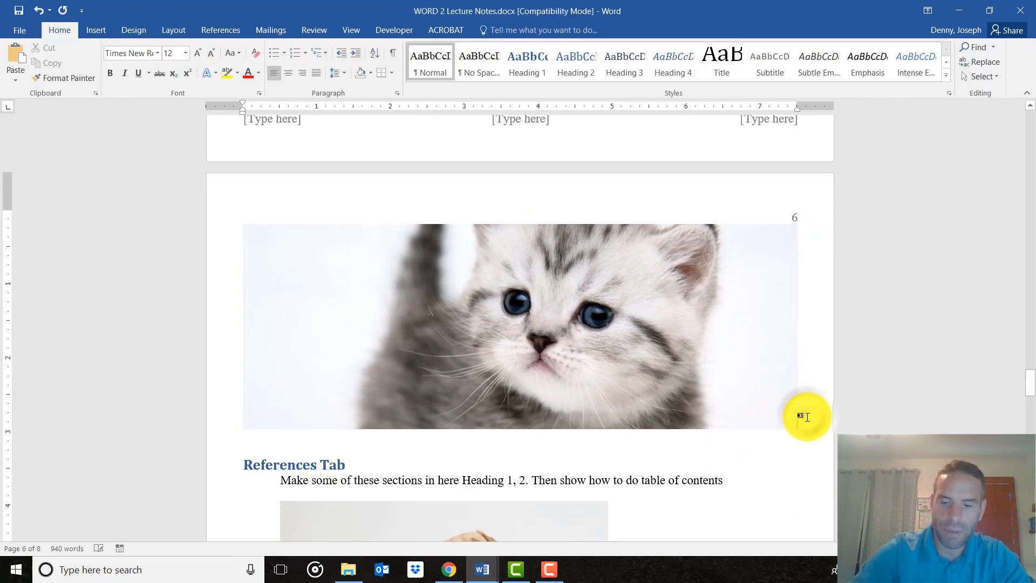
pyautogui.press('Return')
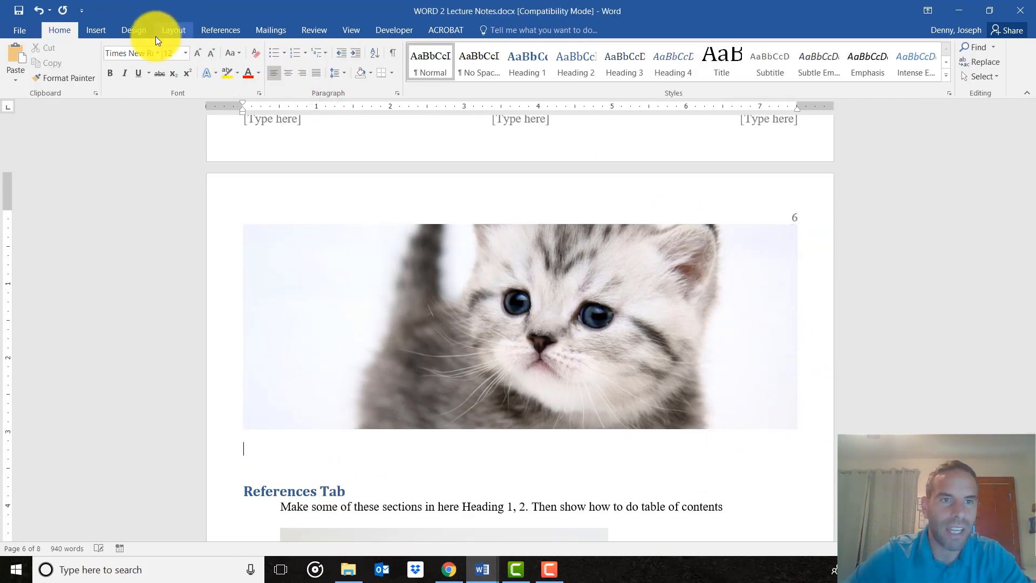
pyautogui.click(89, 31)
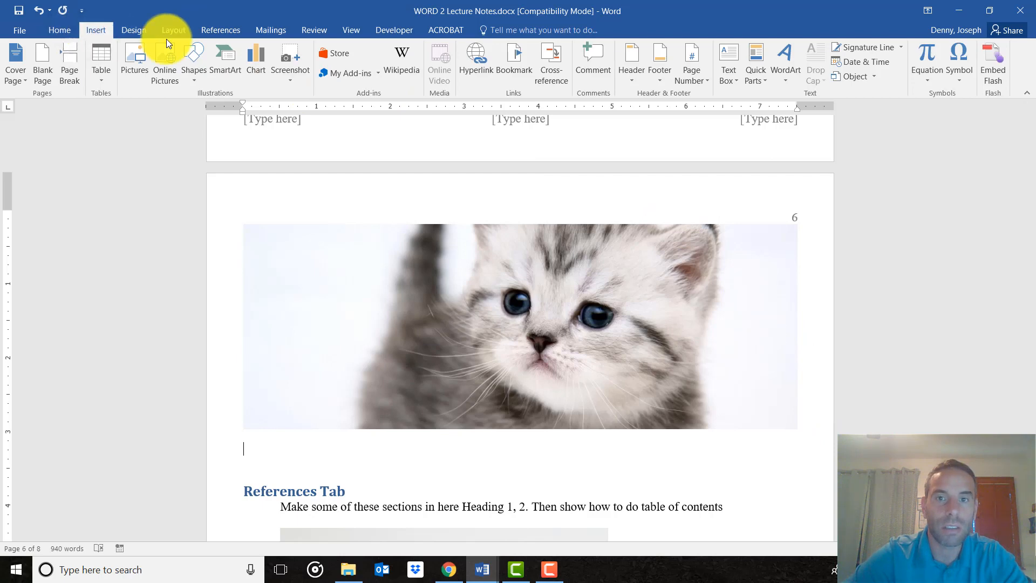
pyautogui.click(217, 25)
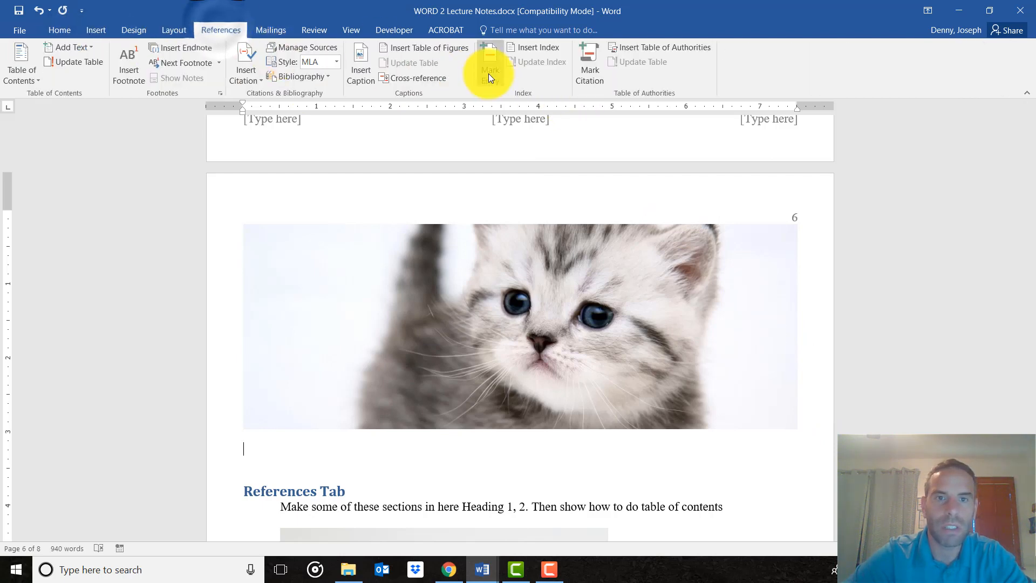
pyautogui.click(356, 73)
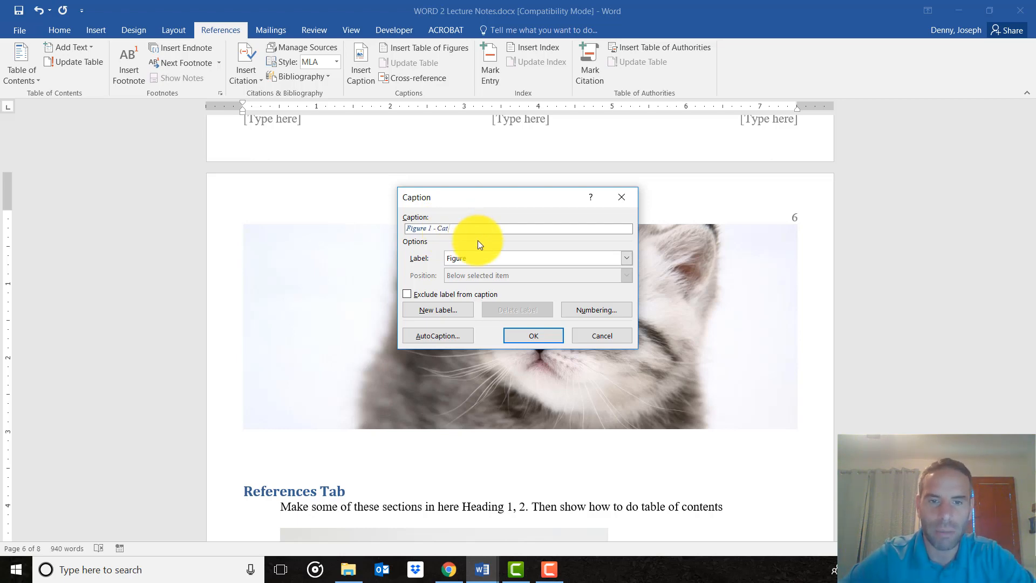
pyautogui.click(528, 336)
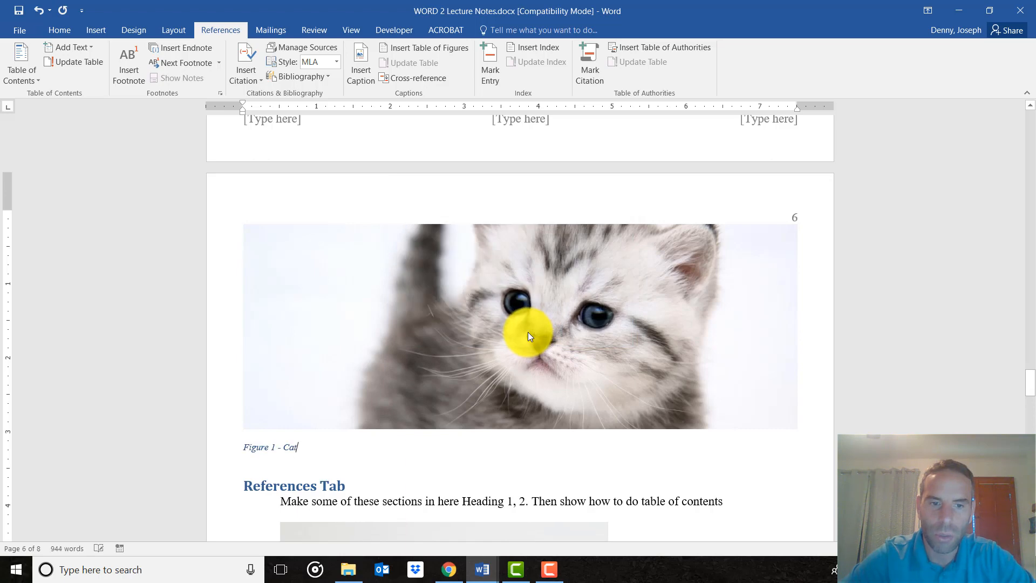
# Check the figure number in the caption beneath the dog picture.
pyautogui.scroll(-3, 457, 400)
pyautogui.scroll(-3, 457, 400)
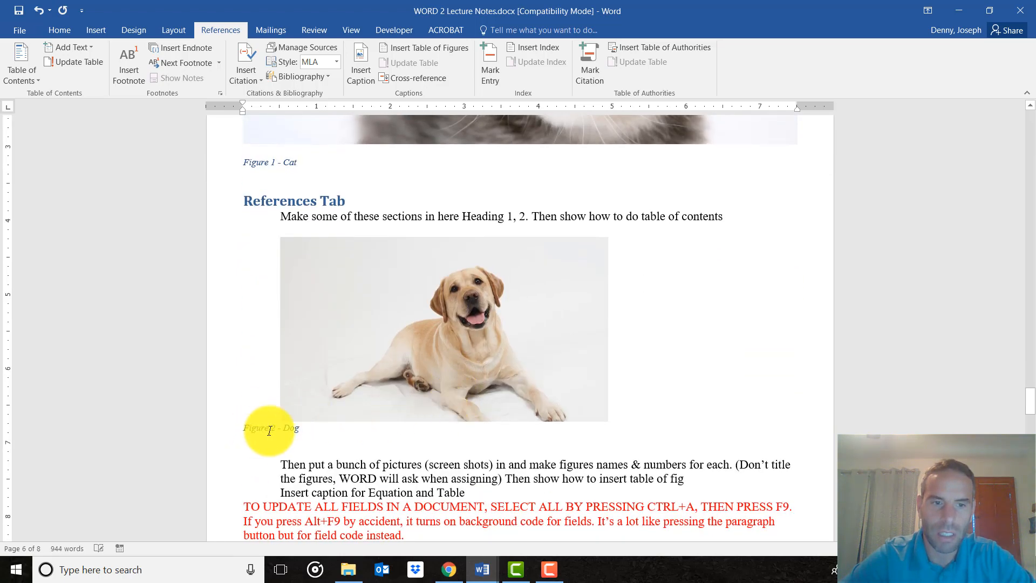
pyautogui.click(221, 432)
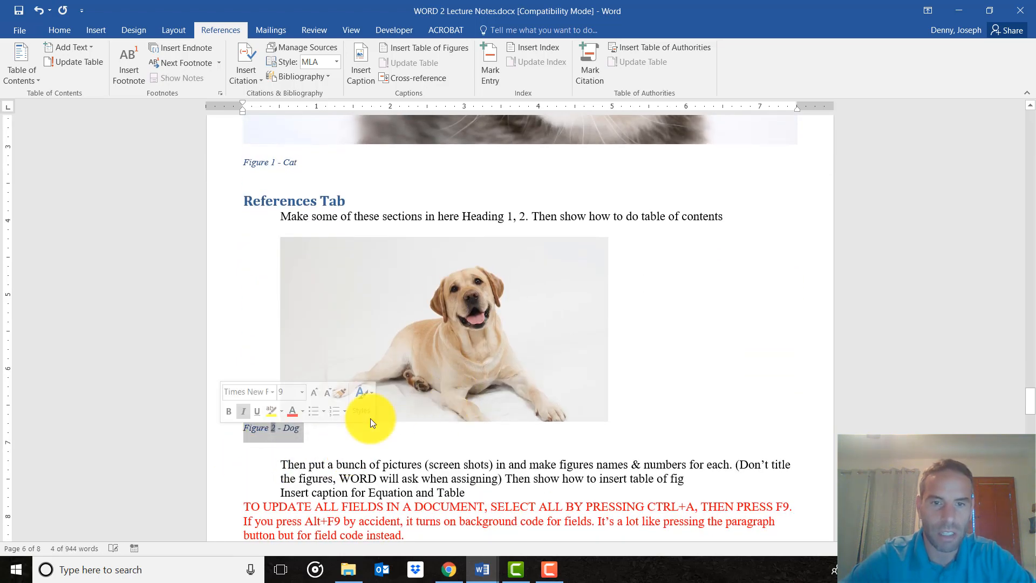
pyautogui.click(351, 450)
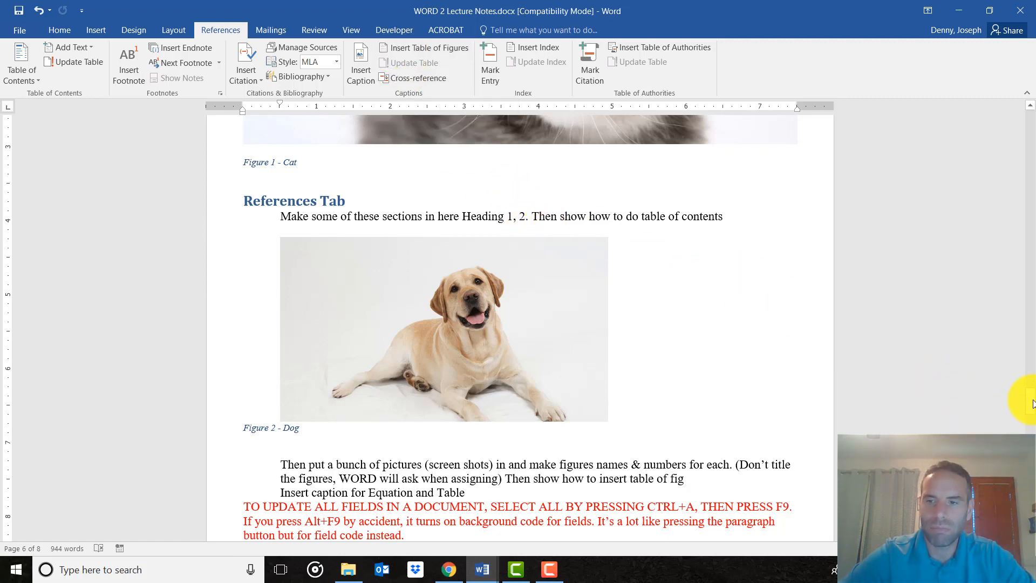
# Write the line "Table of Figures" below the table of contents on page 1 and start a new line under it.
pyautogui.moveTo(1032, 404); pyautogui.dragTo(1025, 143)
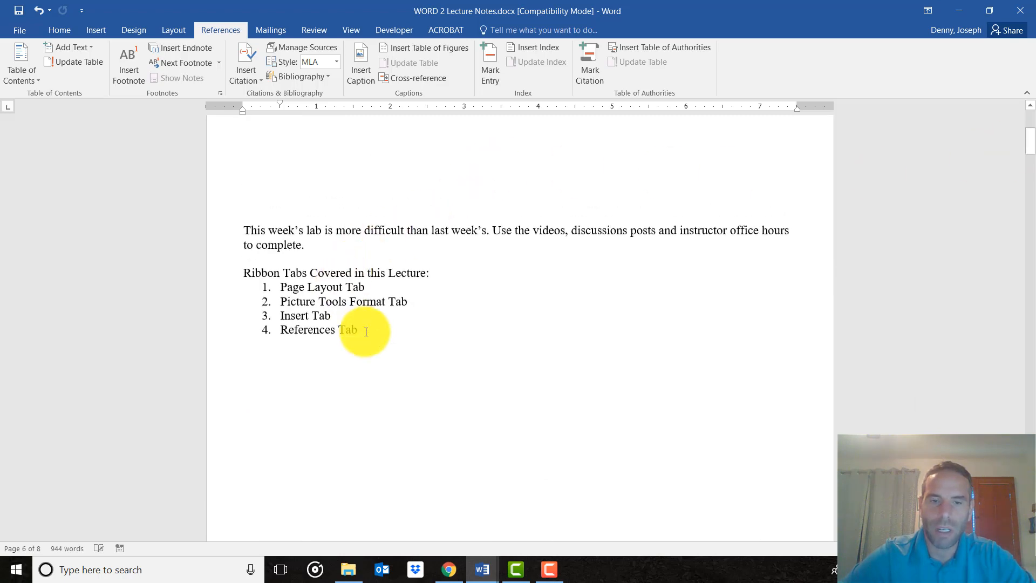
pyautogui.scroll(3, 366, 332)
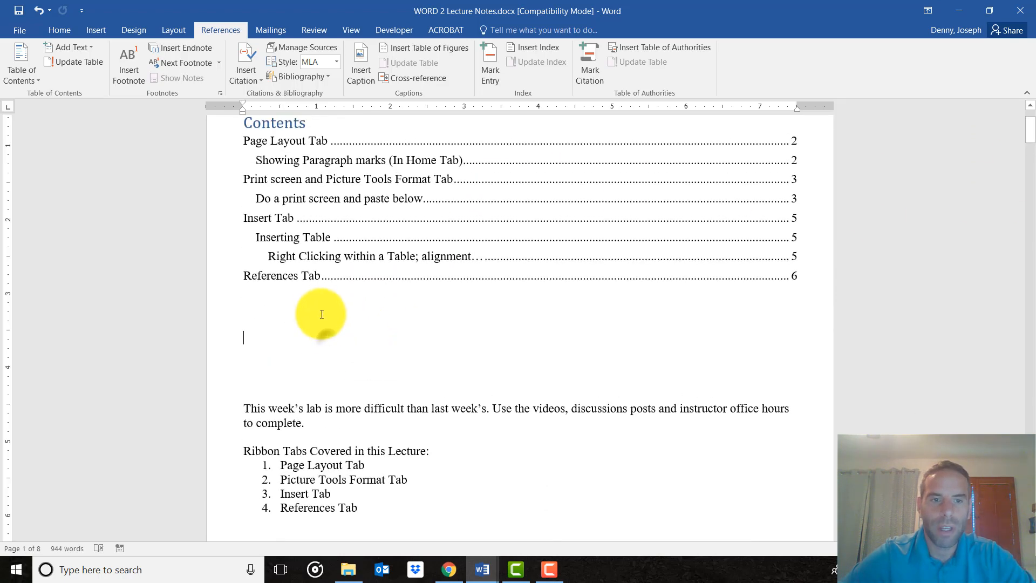
pyautogui.click(310, 311)
pyautogui.scroll(1, 307, 378)
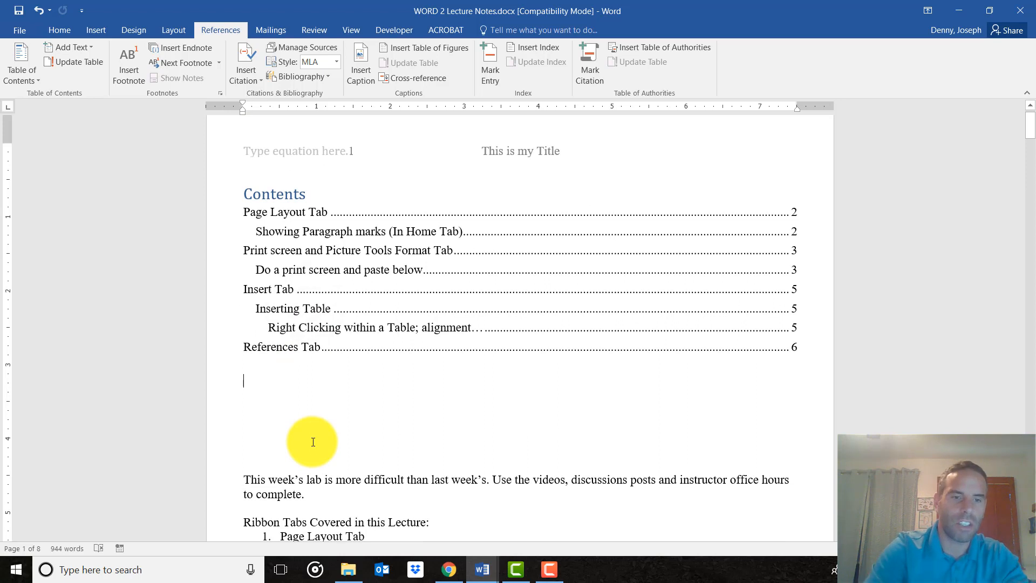
pyautogui.write('Tabl')
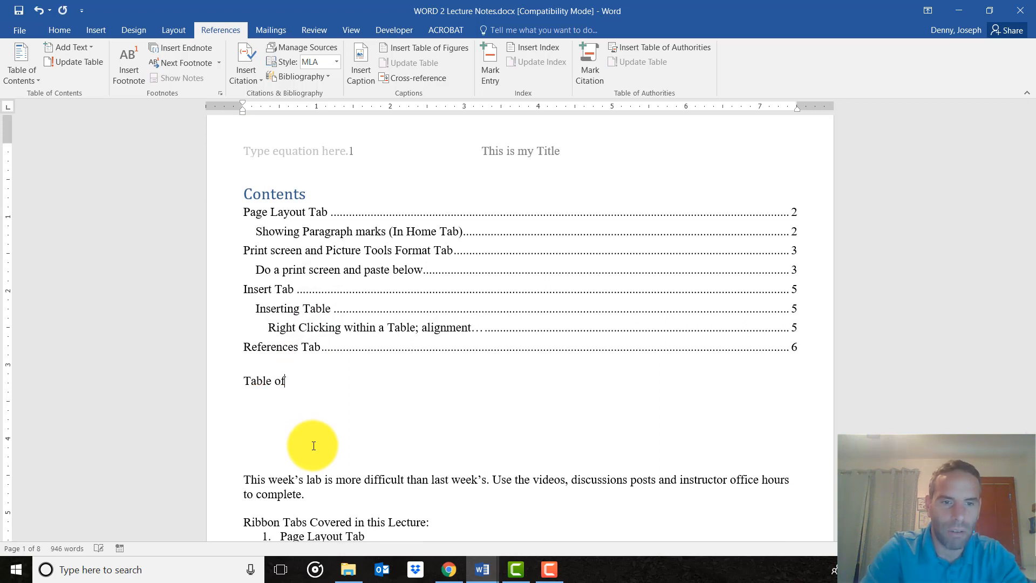
pyautogui.press('Return')
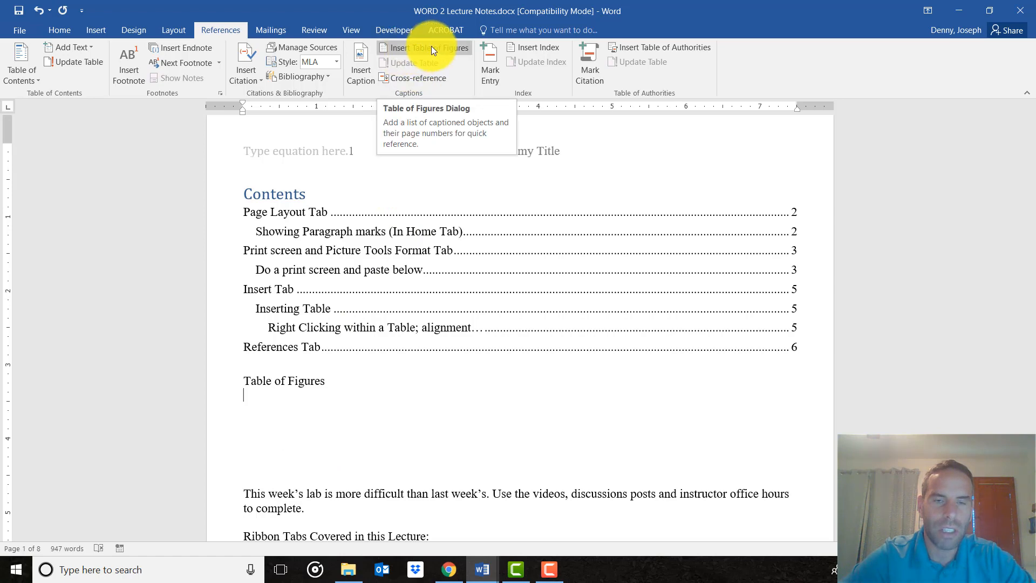
# Insert a table of figures under that line, using the Figure caption label and the From template format.
pyautogui.click(422, 48)
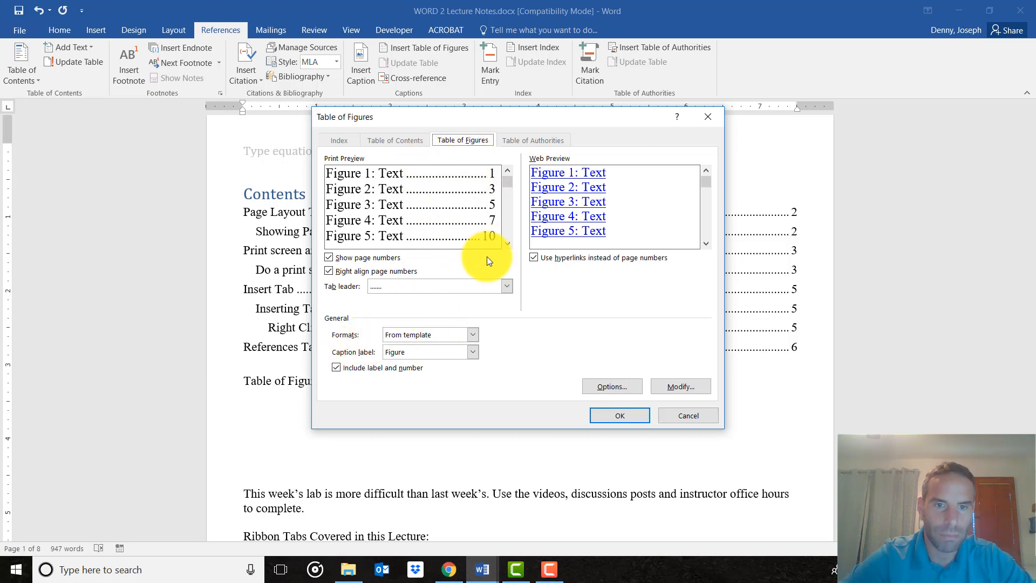
pyautogui.click(470, 352)
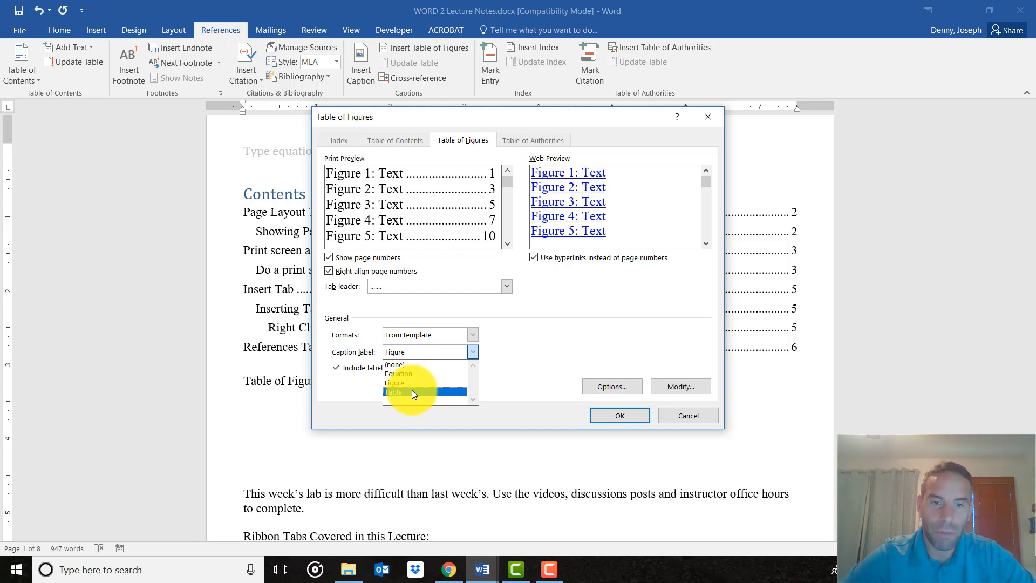
pyautogui.click(448, 350)
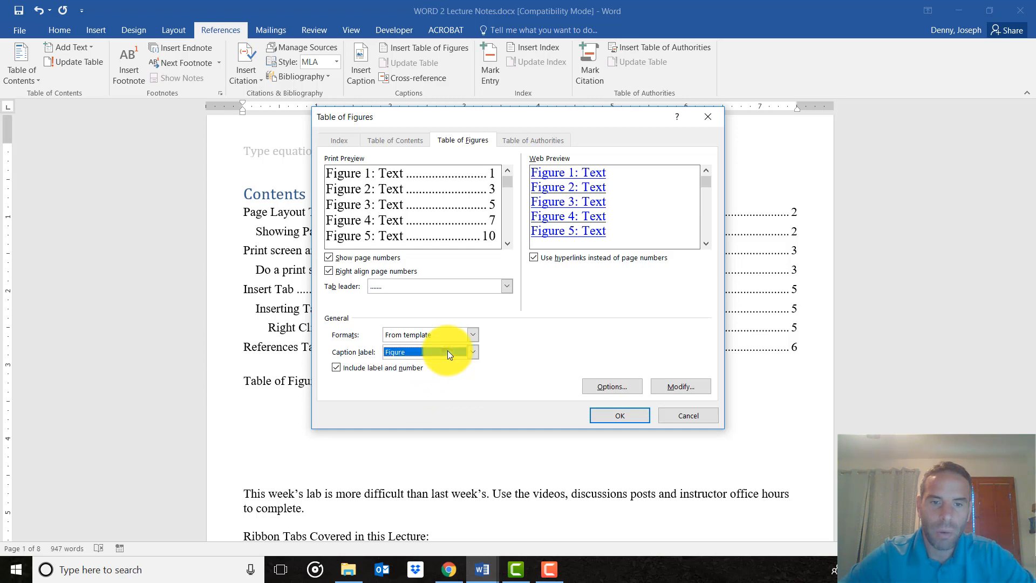
pyautogui.click(612, 413)
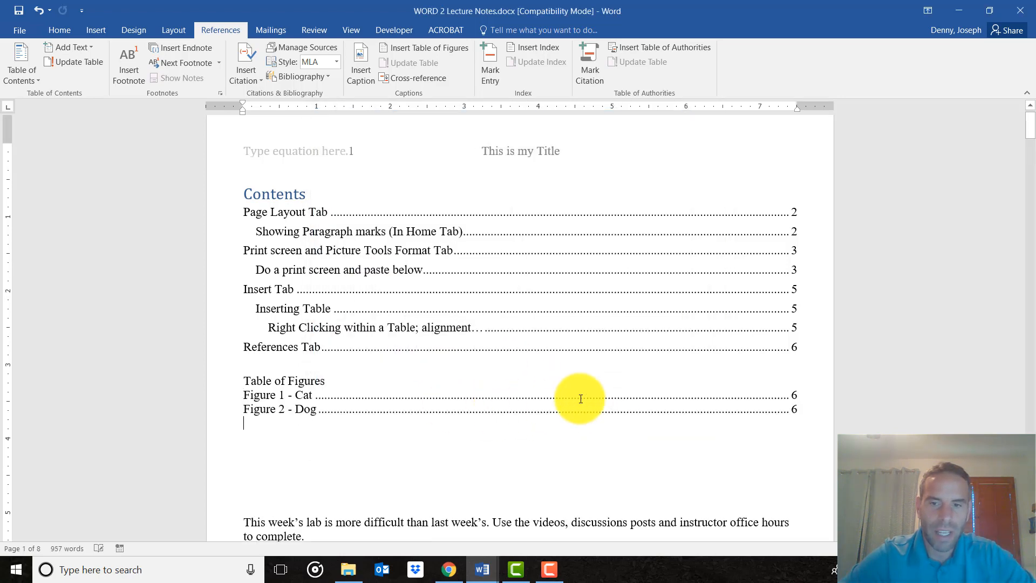
# Change the caption text beneath the dog picture from Dog to "Doggy".
pyautogui.scroll(-1, 345, 362)
pyautogui.click(303, 360)
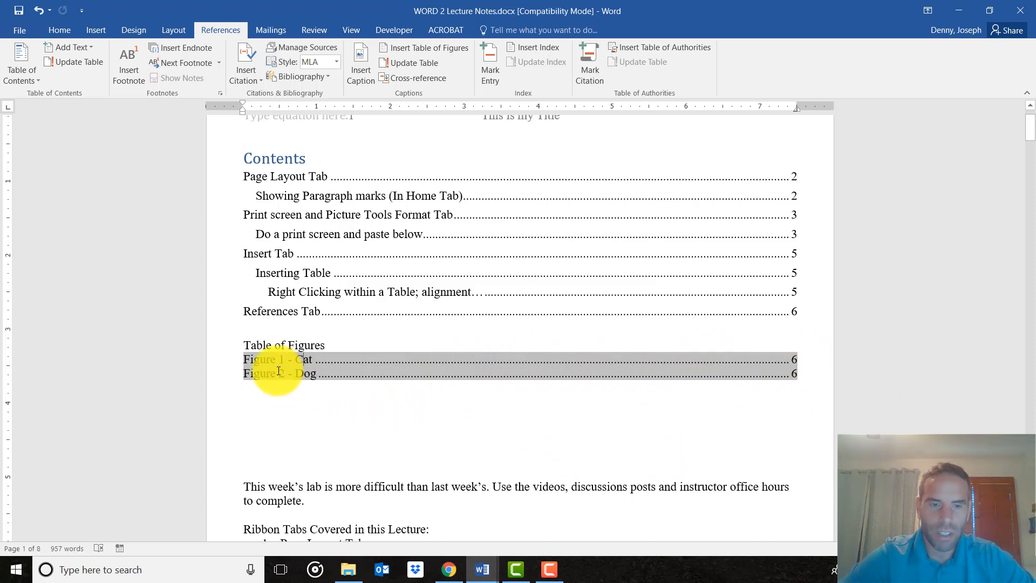
pyautogui.scroll(-3, 300, 386)
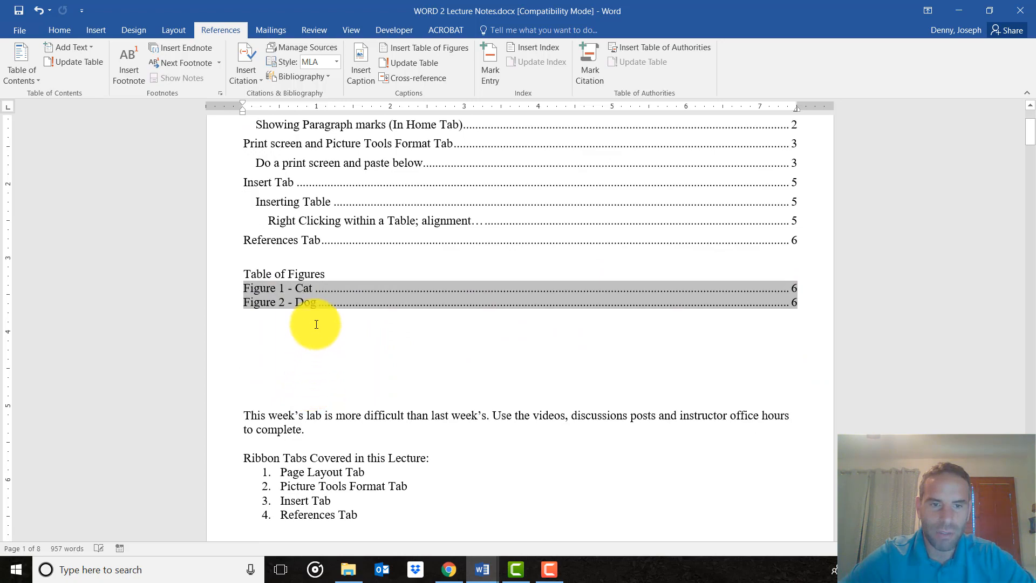
pyautogui.scroll(-20, 316, 323)
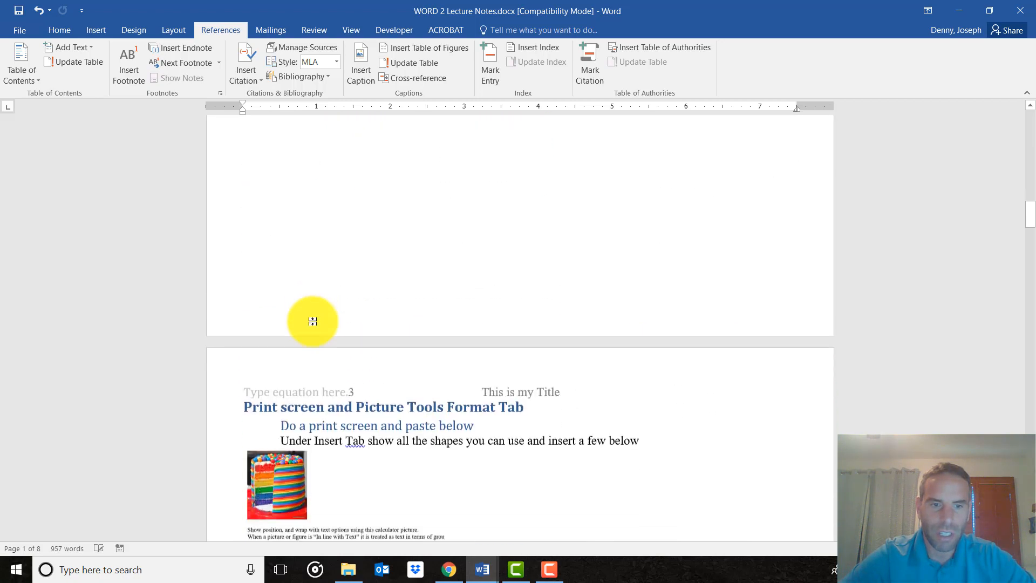
pyautogui.scroll(-20, 313, 322)
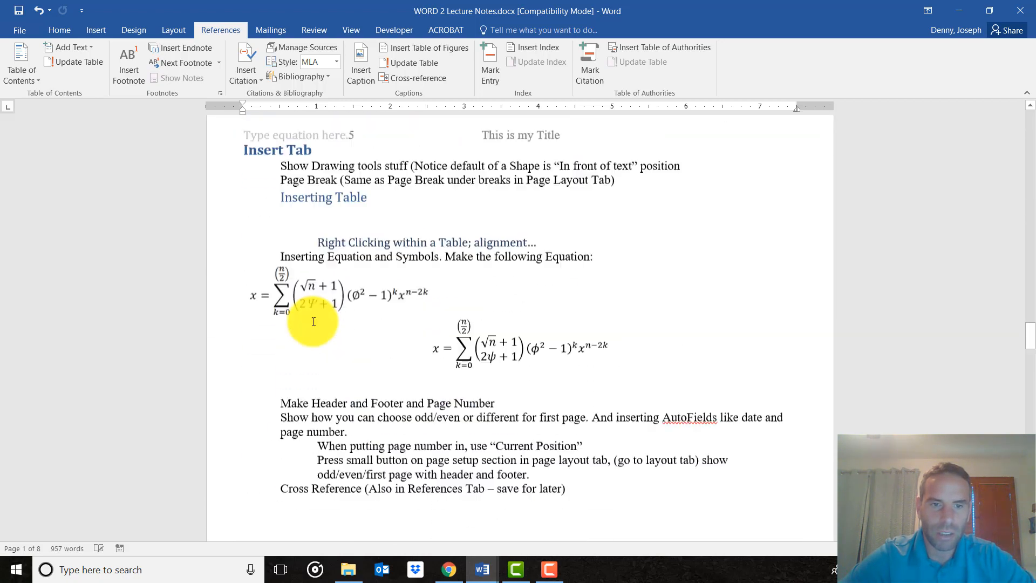
pyautogui.scroll(-20, 313, 321)
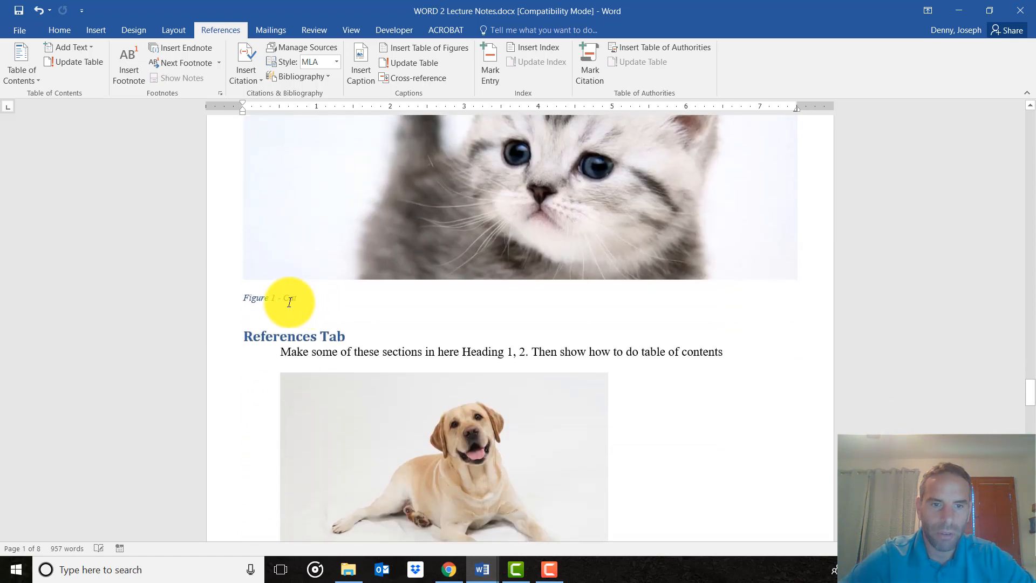
pyautogui.scroll(-5, 313, 301)
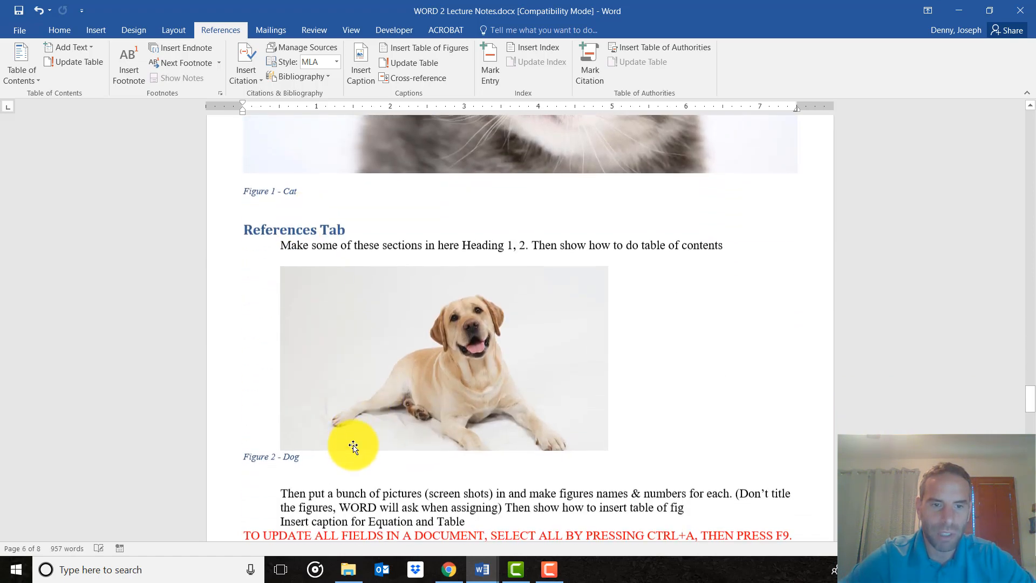
pyautogui.click(305, 457)
pyautogui.write('gy')
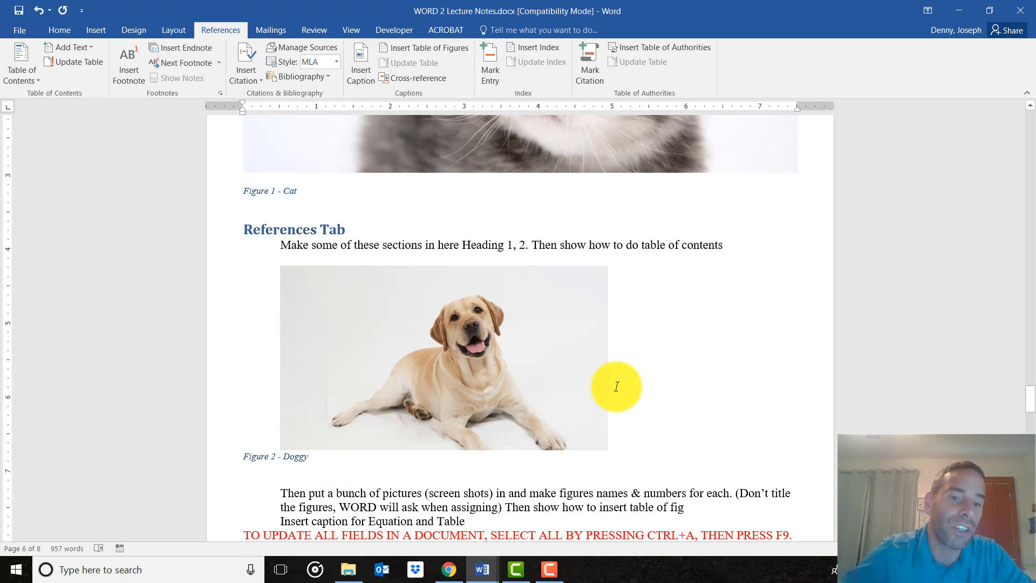
# Write "I saw a pretty dog once. See Figure 2 below." at the start of the paragraph under the References Tab heading.
pyautogui.scroll(-1, 613, 387)
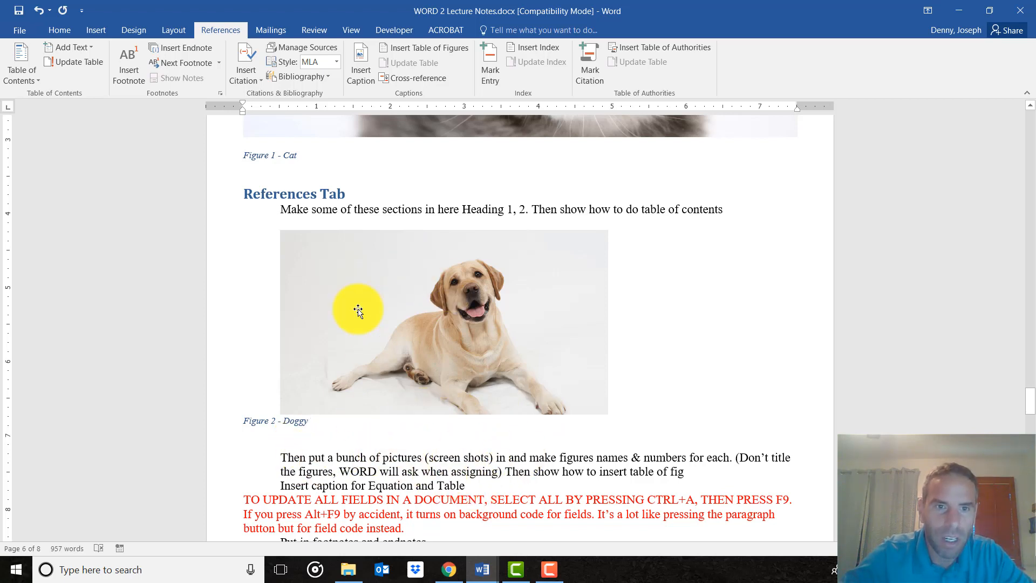
pyautogui.click(277, 206)
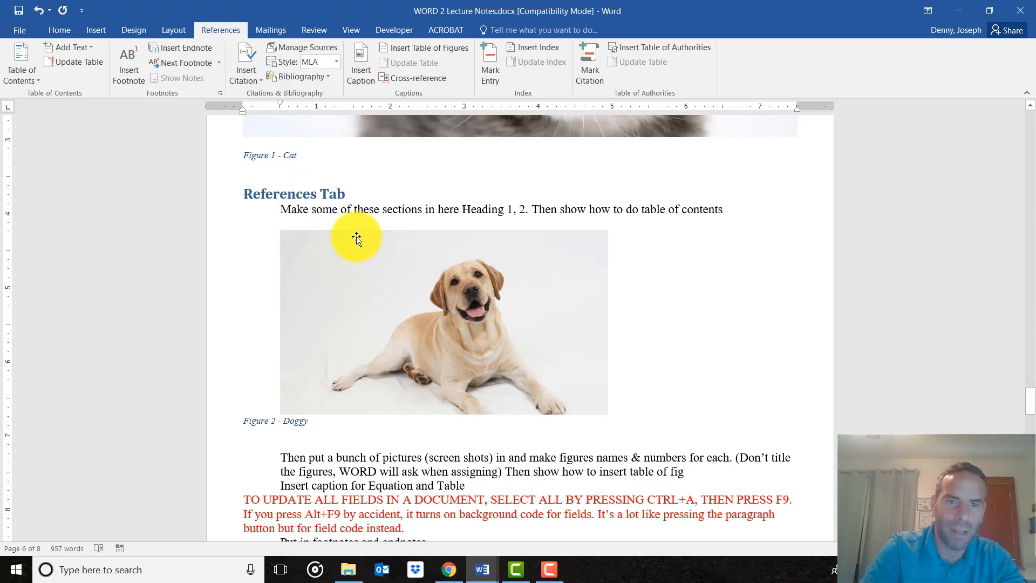
pyautogui.write('I saw a ')
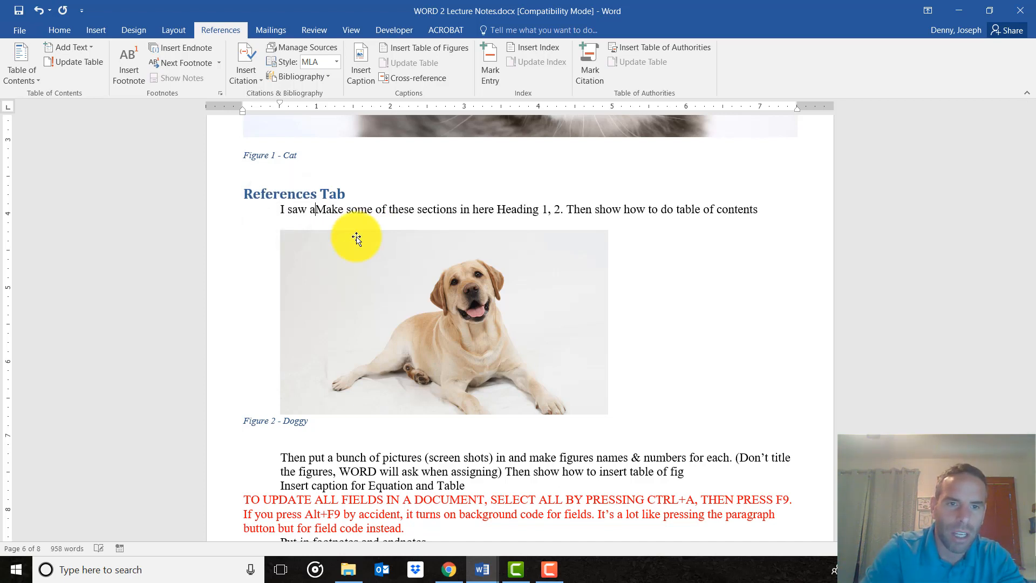
pyautogui.write('pr')
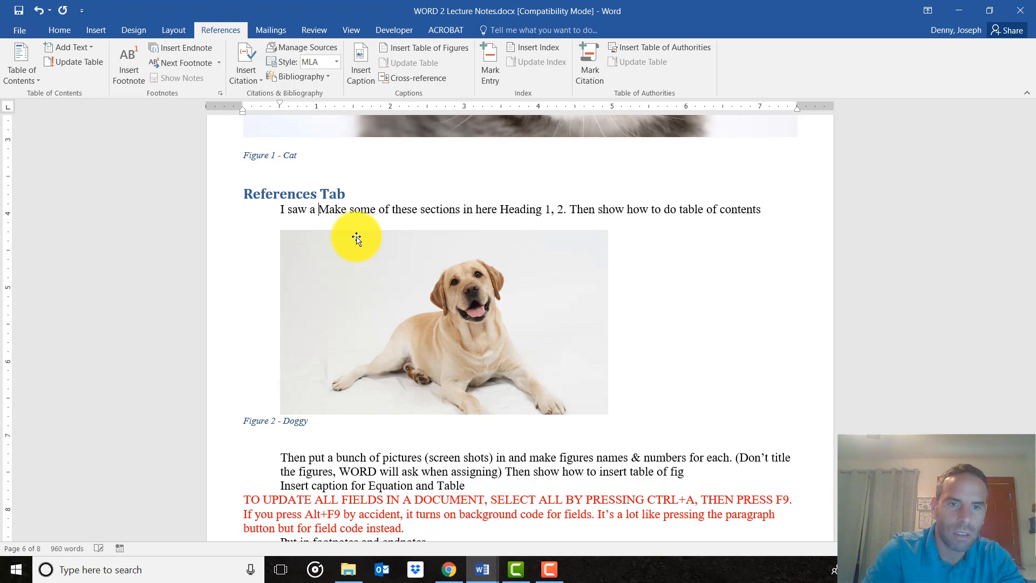
pyautogui.write('etty dog ')
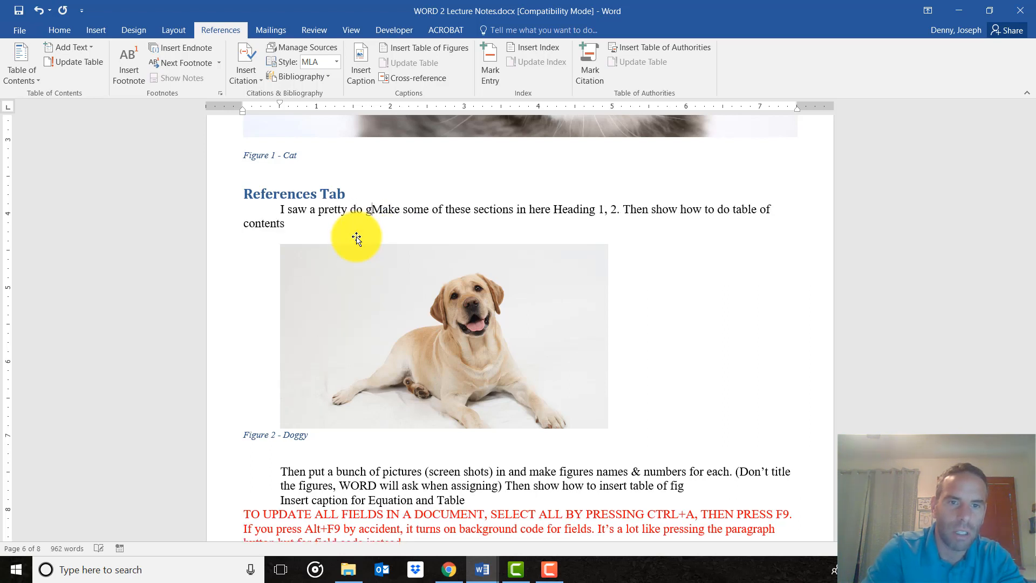
pyautogui.write('once.')
pyautogui.write(' See Figure ')
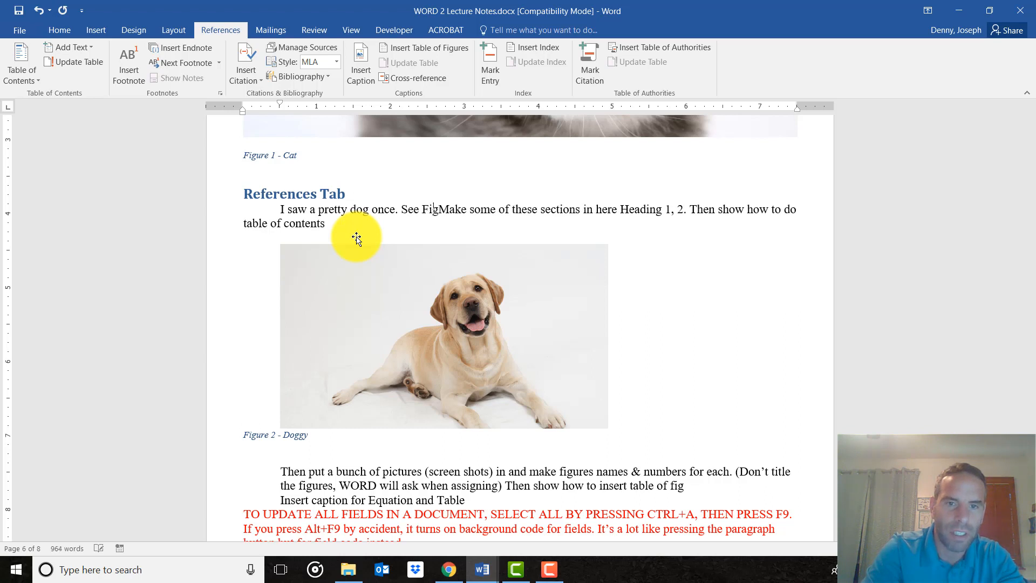
pyautogui.write('2 belwo')
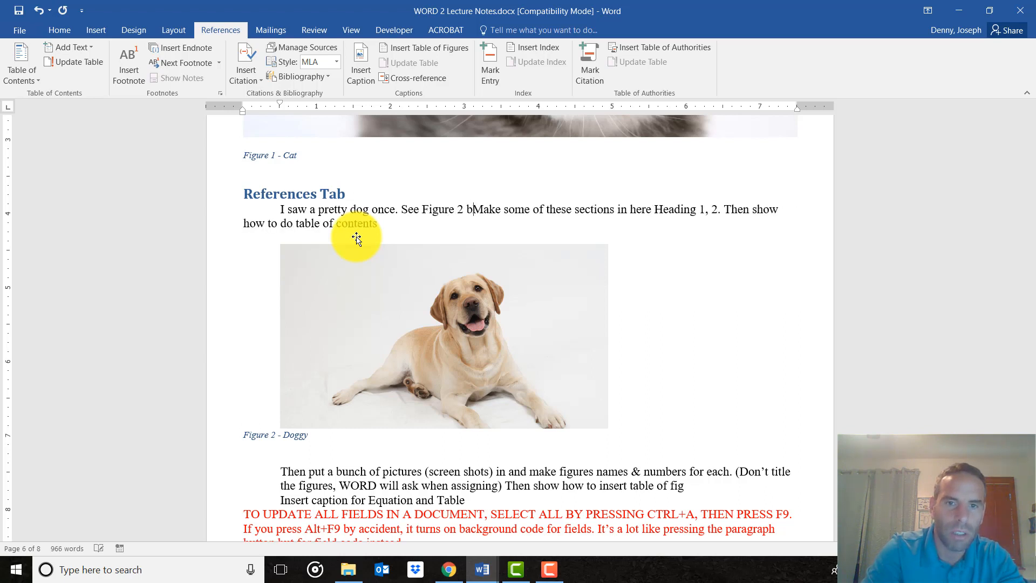
pyautogui.press('BackSpace')
pyautogui.press('BackSpace')
pyautogui.write('ow.')
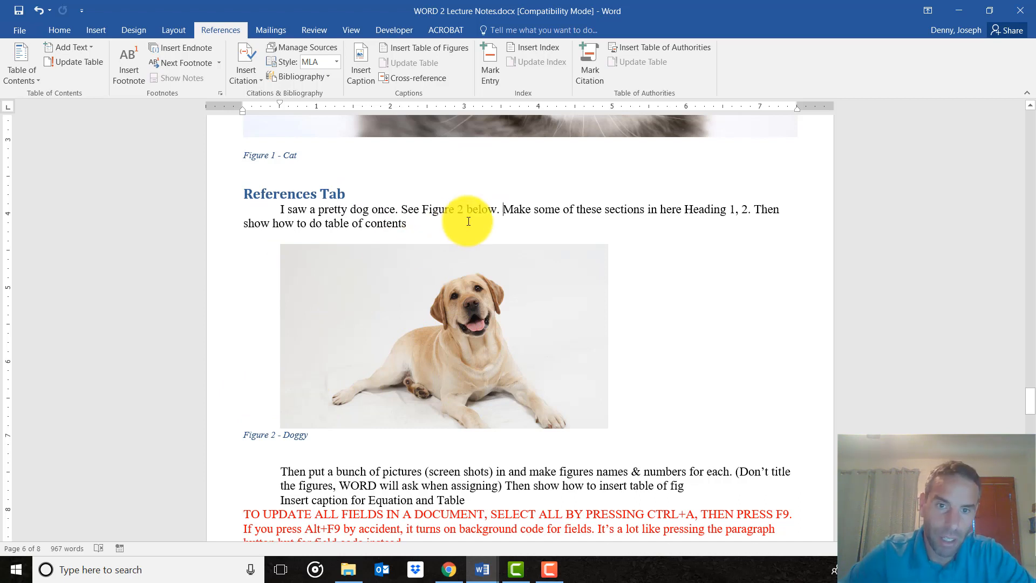
# Delete the manually written words "Figure 2" between "See" and "below" in the new sentence.
pyautogui.click(426, 206)
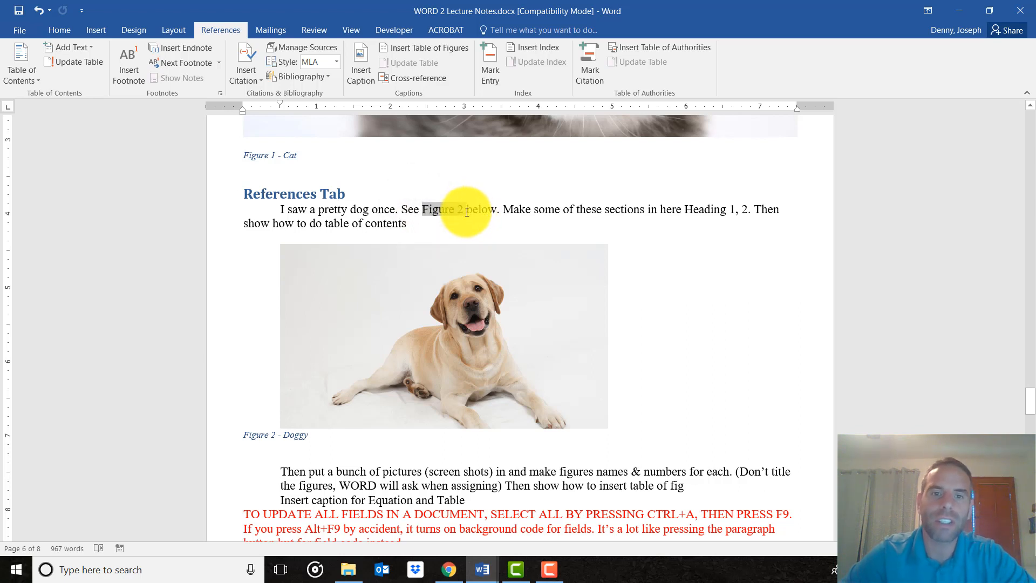
pyautogui.moveTo(467, 212); pyautogui.dragTo(461, 215)
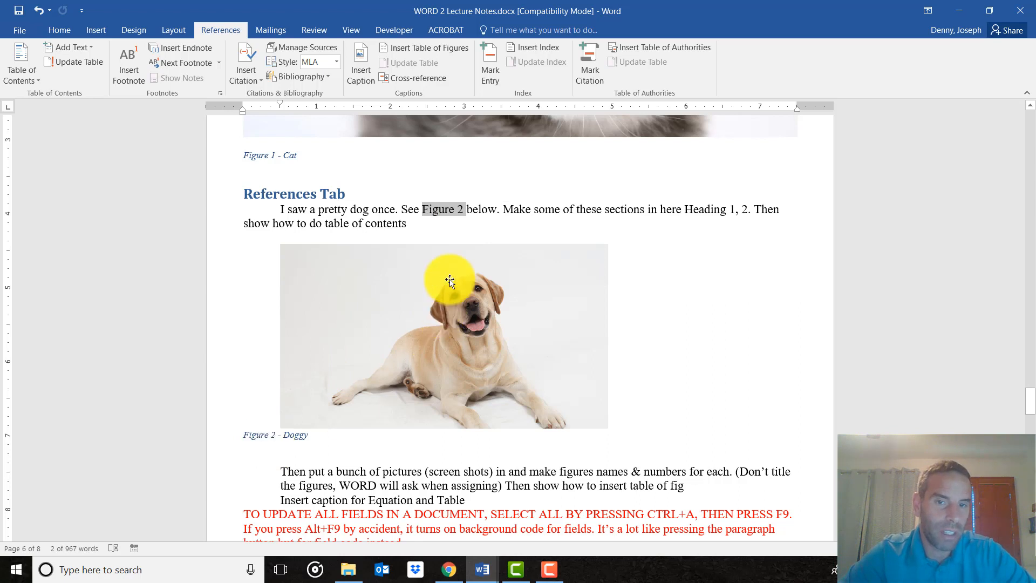
pyautogui.click(454, 210)
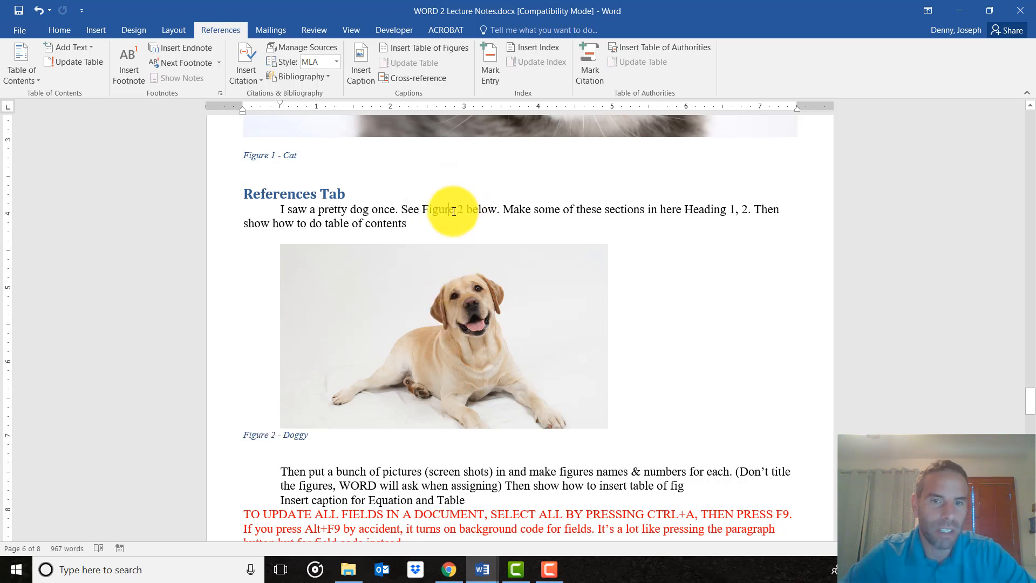
pyautogui.click(425, 205)
pyautogui.press('Delete')
pyautogui.press('Delete')
pyautogui.press('Delete')
pyautogui.press('Delete')
pyautogui.press('Delete')
pyautogui.press('Delete')
pyautogui.press('Delete')
pyautogui.press('Delete')
pyautogui.press('Delete')
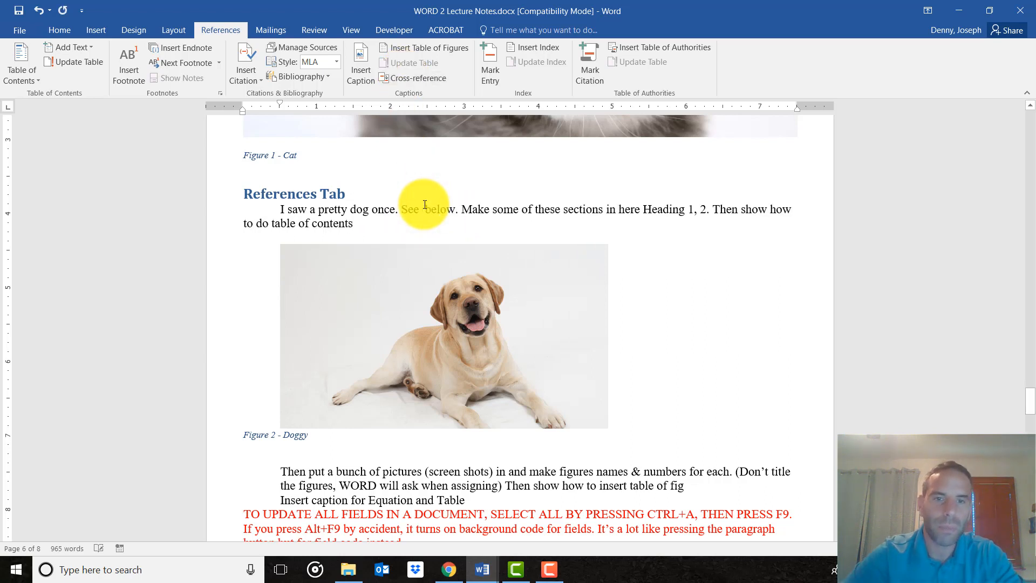
# Insert a hyperlinked Figure cross-reference to the entire caption "Figure 2 - Doggy" after the word "See".
pyautogui.click(423, 81)
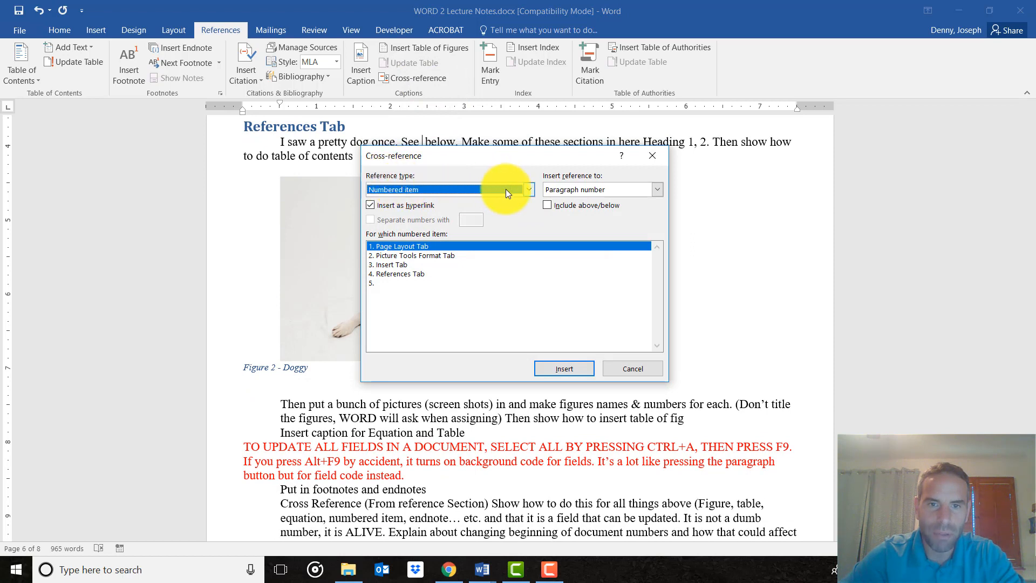
pyautogui.click(523, 189)
pyautogui.scroll(-1, 403, 225)
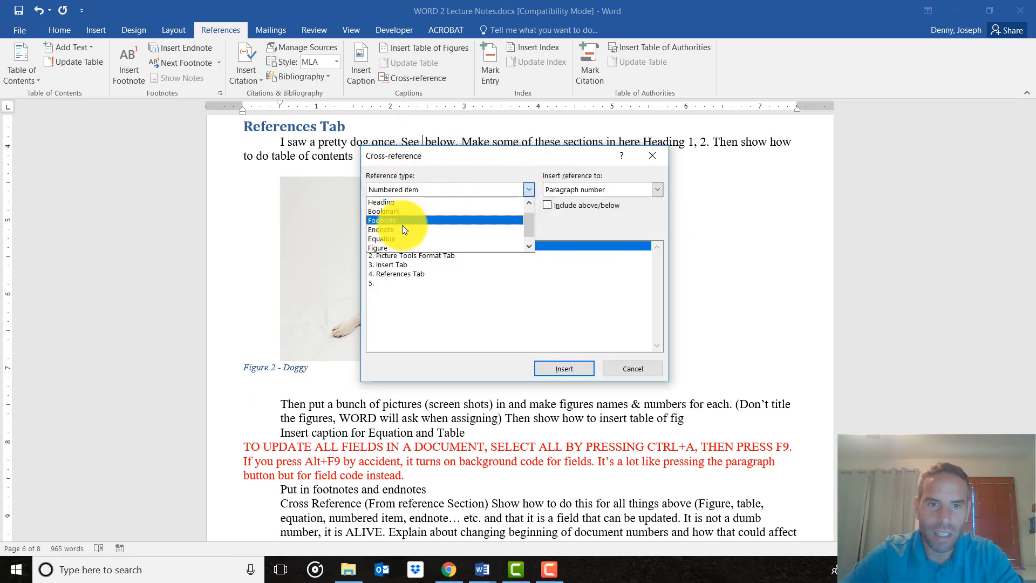
pyautogui.click(386, 248)
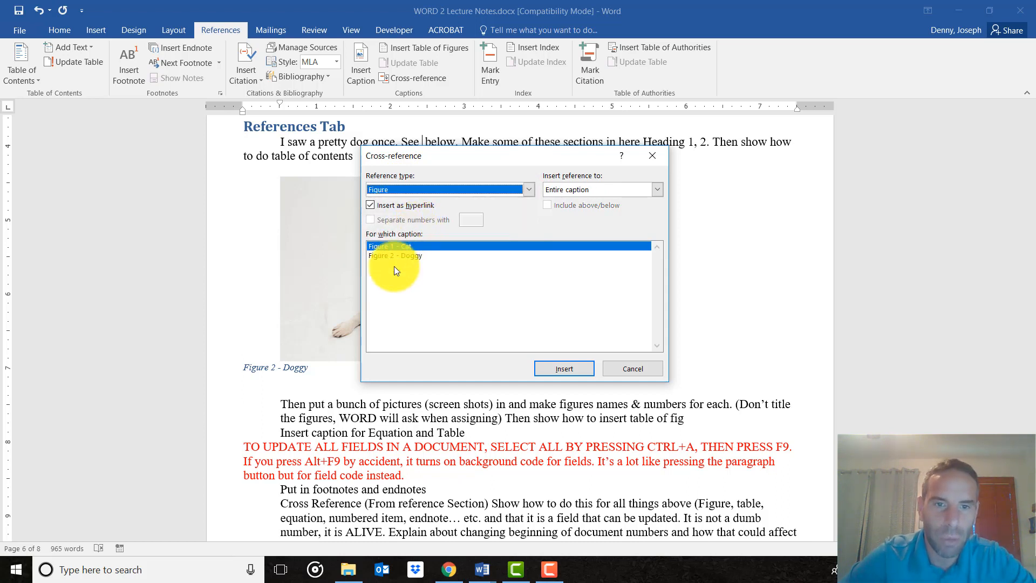
pyautogui.click(420, 246)
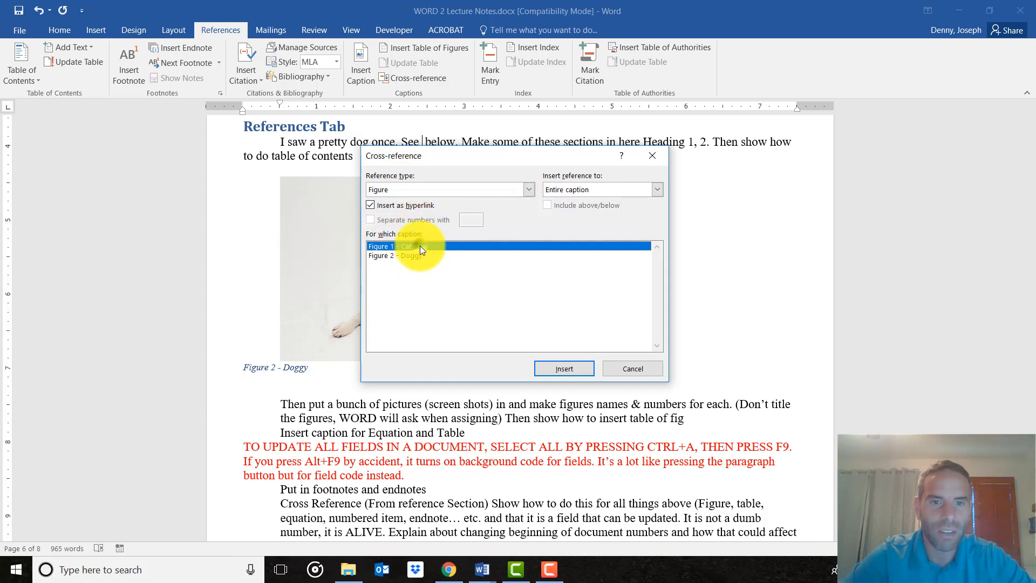
pyautogui.click(410, 257)
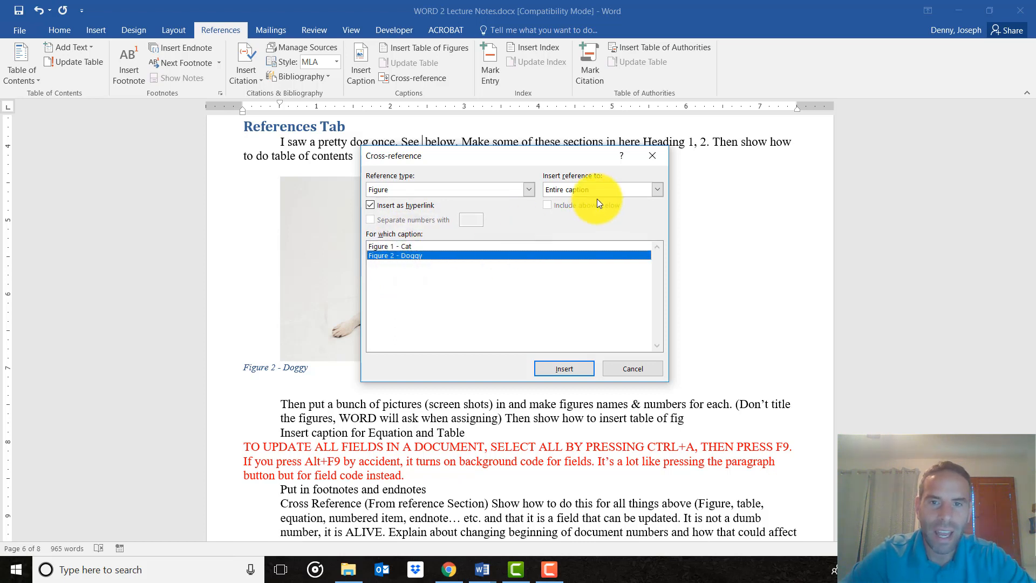
pyautogui.click(657, 190)
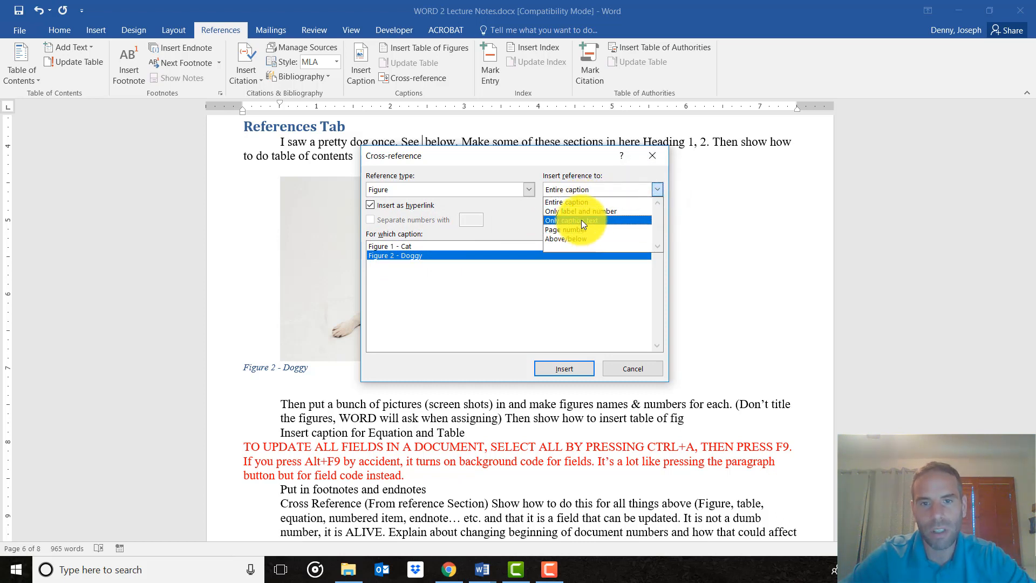
pyautogui.click(610, 181)
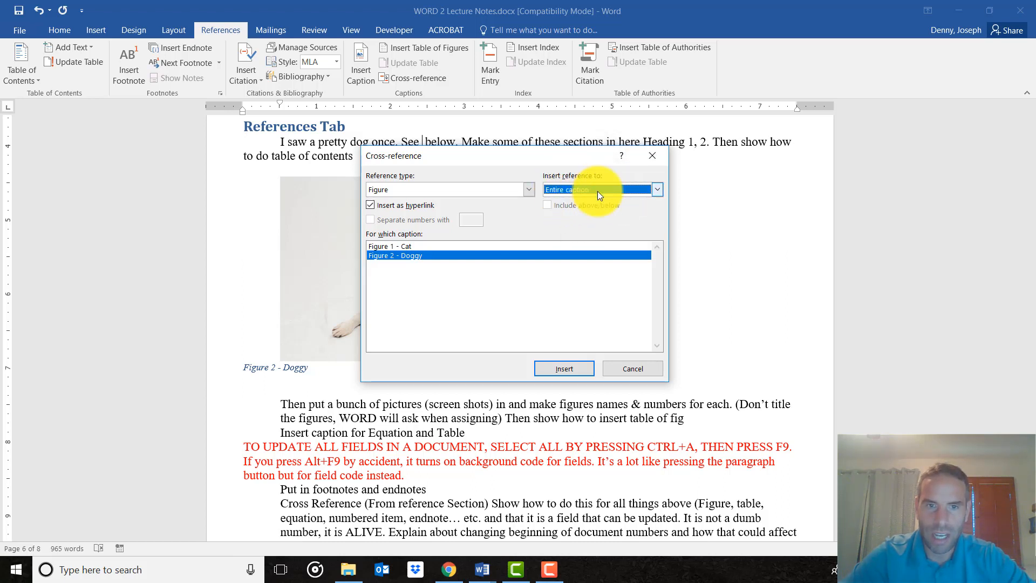
pyautogui.click(556, 372)
pyautogui.click(630, 369)
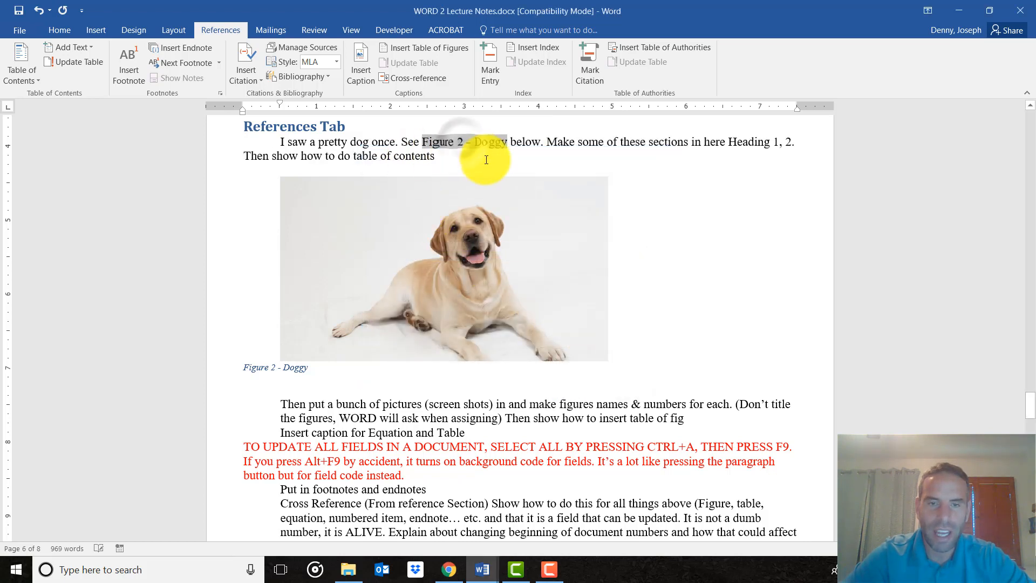
# Compare the inserted cross-reference in the sentence with the caption beneath the dog picture.
pyautogui.click(456, 142)
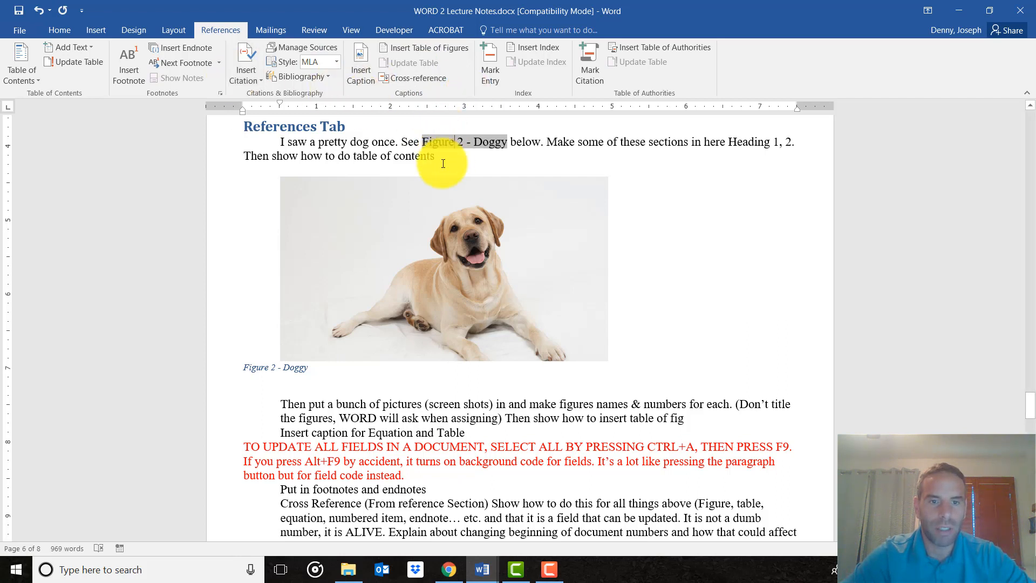
pyautogui.tripleClick(249, 368)
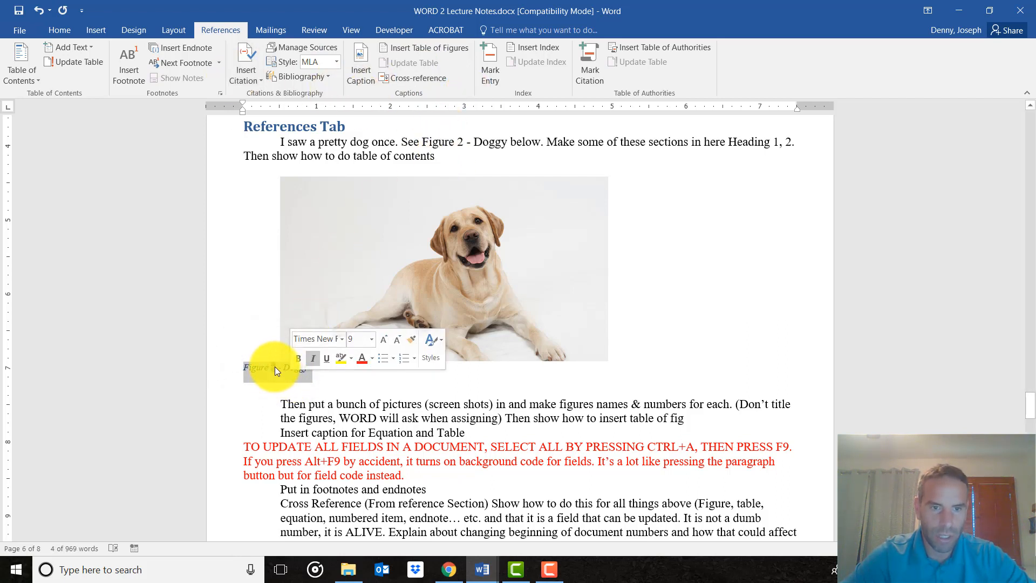
pyautogui.click(318, 389)
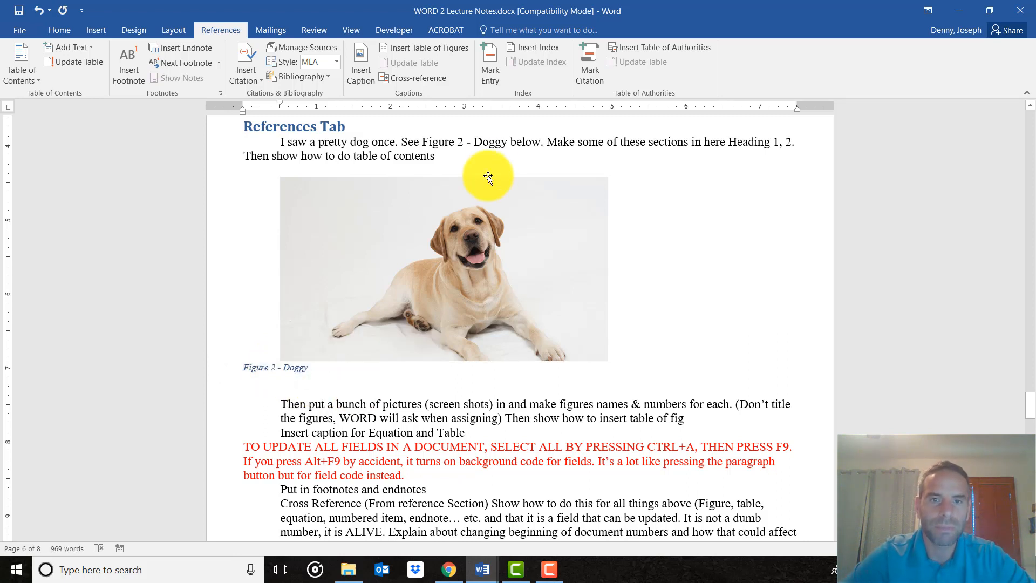
pyautogui.click(512, 142)
pyautogui.moveTo(512, 141); pyautogui.dragTo(400, 141)
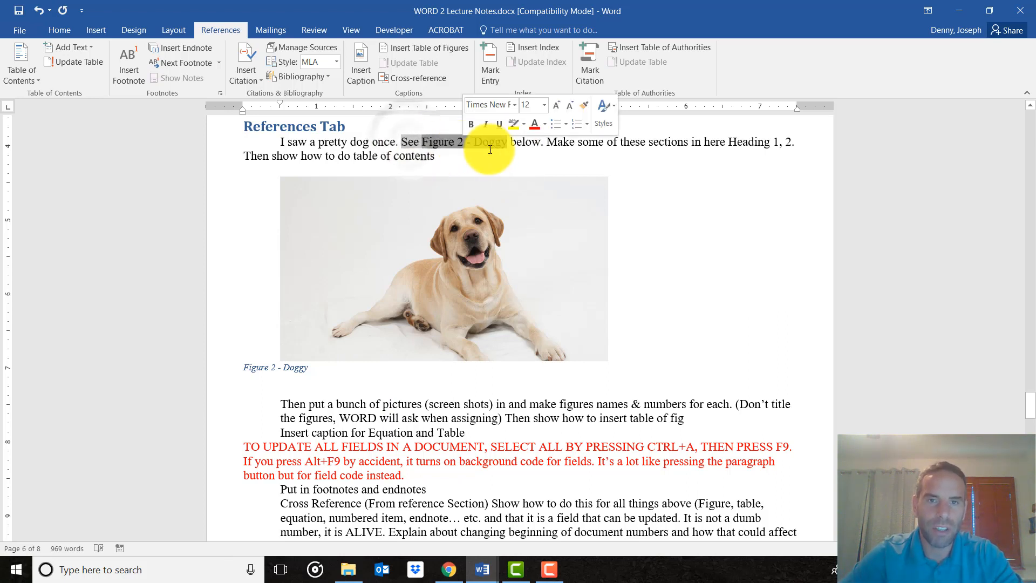
# Replace the word "below" after the cross-reference with "on page ", leaving the page number blank before the period.
pyautogui.click(515, 143)
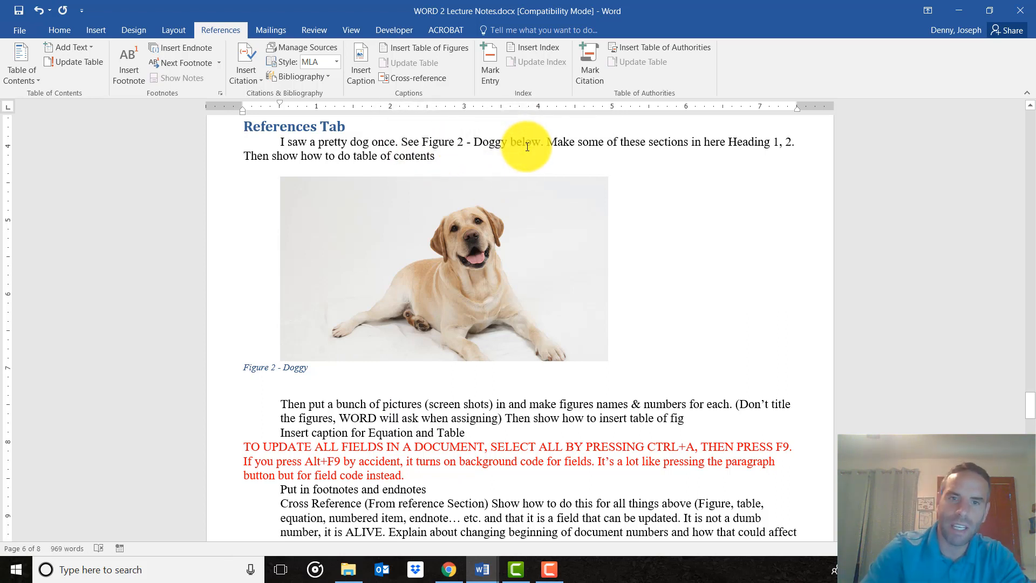
pyautogui.press('BackSpace')
pyautogui.press('BackSpace')
pyautogui.press('BackSpace')
pyautogui.press('BackSpace')
pyautogui.press('BackSpace')
pyautogui.press('BackSpace')
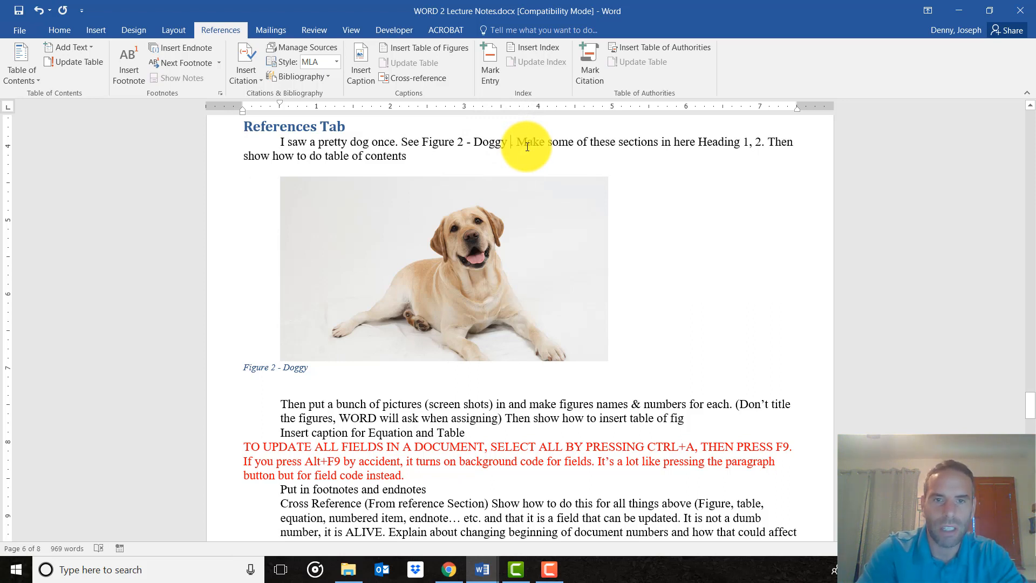
pyautogui.write('on page ')
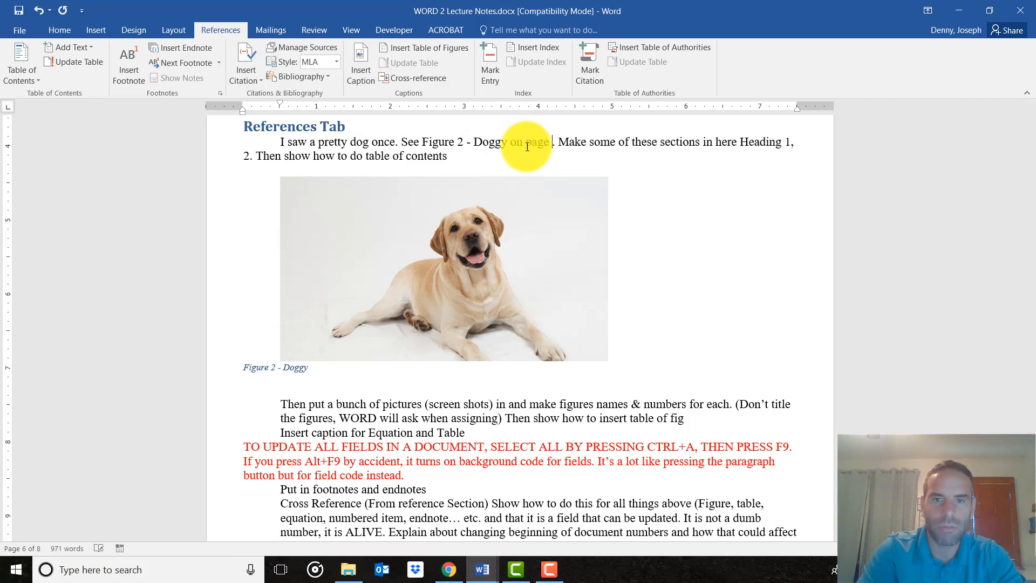
pyautogui.write('X')
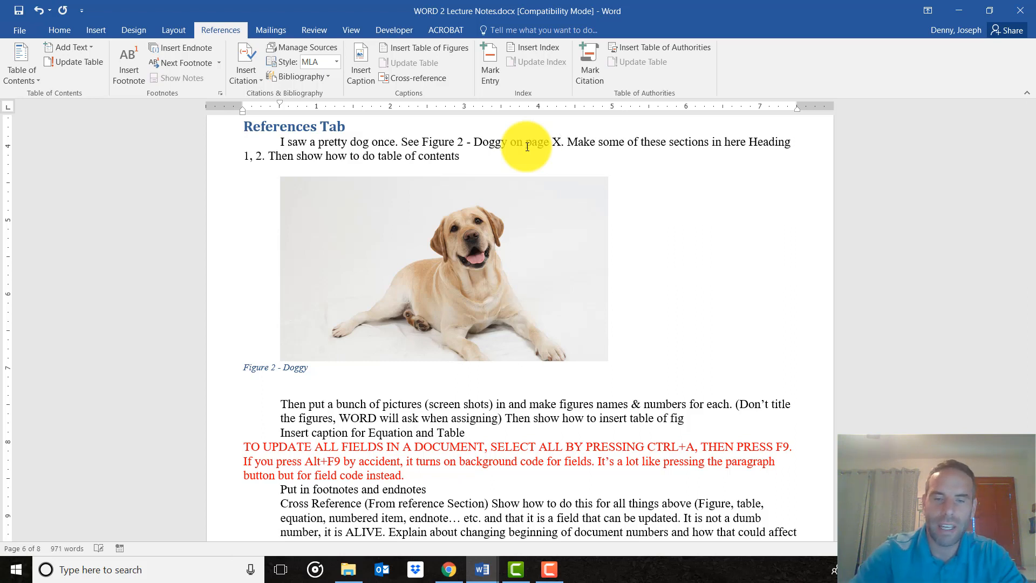
pyautogui.press('BackSpace')
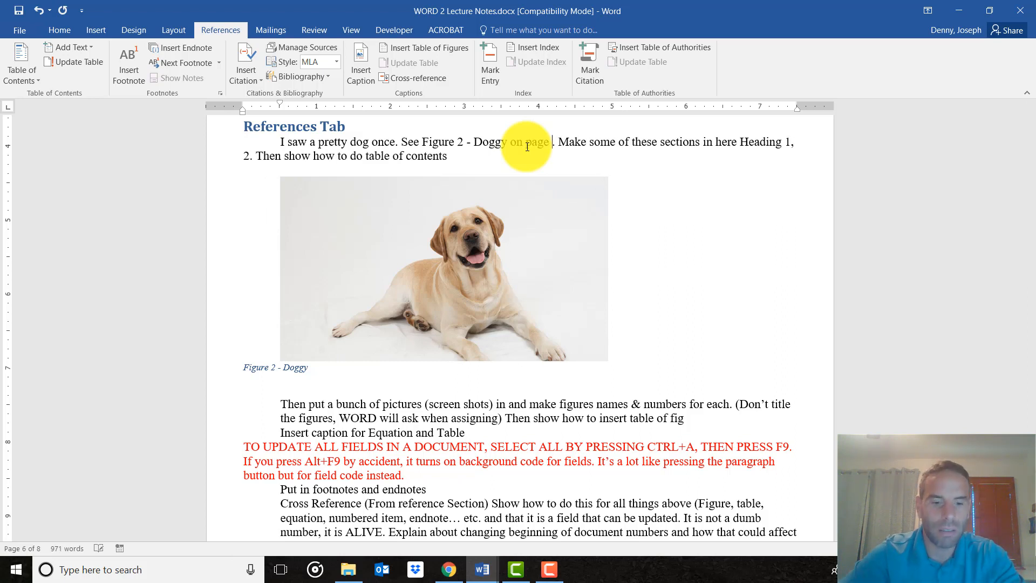
pyautogui.write('6')
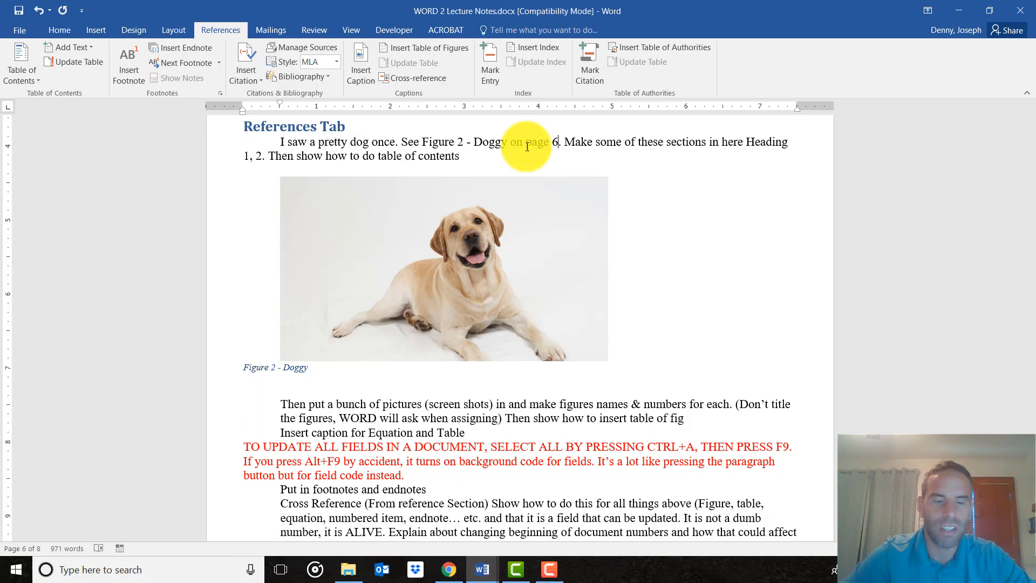
pyautogui.press('BackSpace')
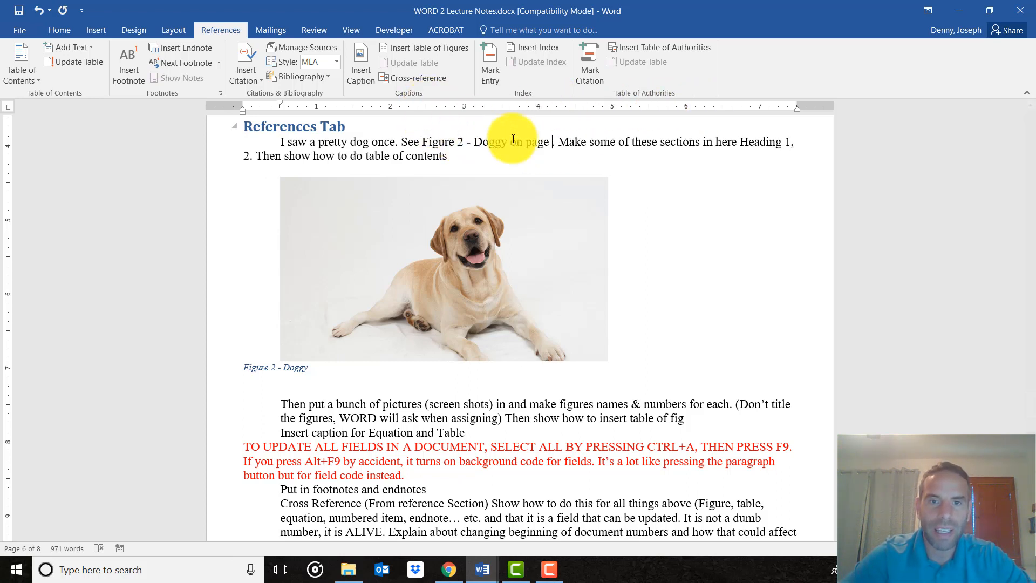
# Insert a hyperlinked page-number cross-reference to "Figure 2 - Doggy" after the words "on page" in the dog sentence.
pyautogui.click(434, 80)
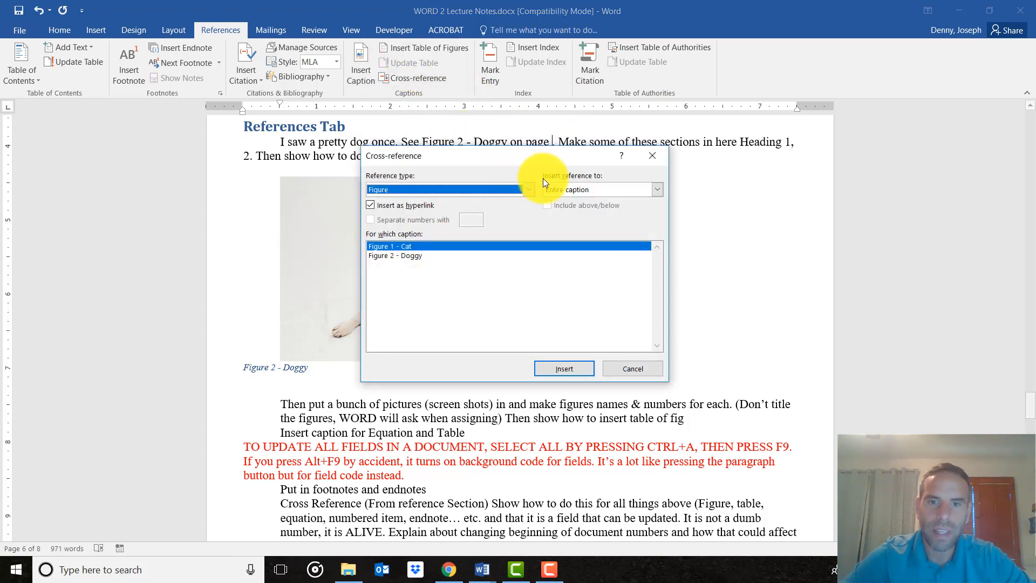
pyautogui.click(579, 188)
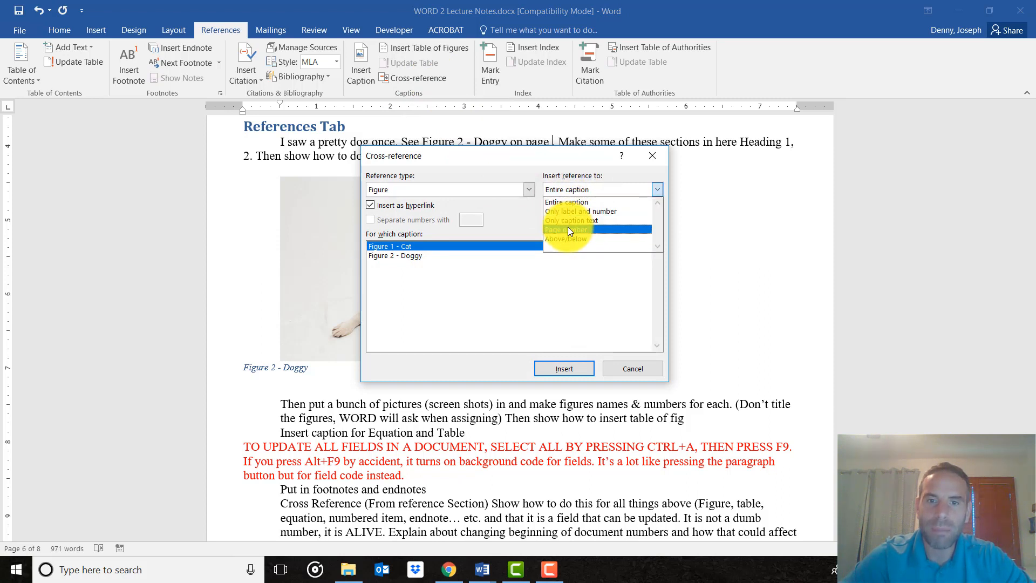
pyautogui.click(423, 255)
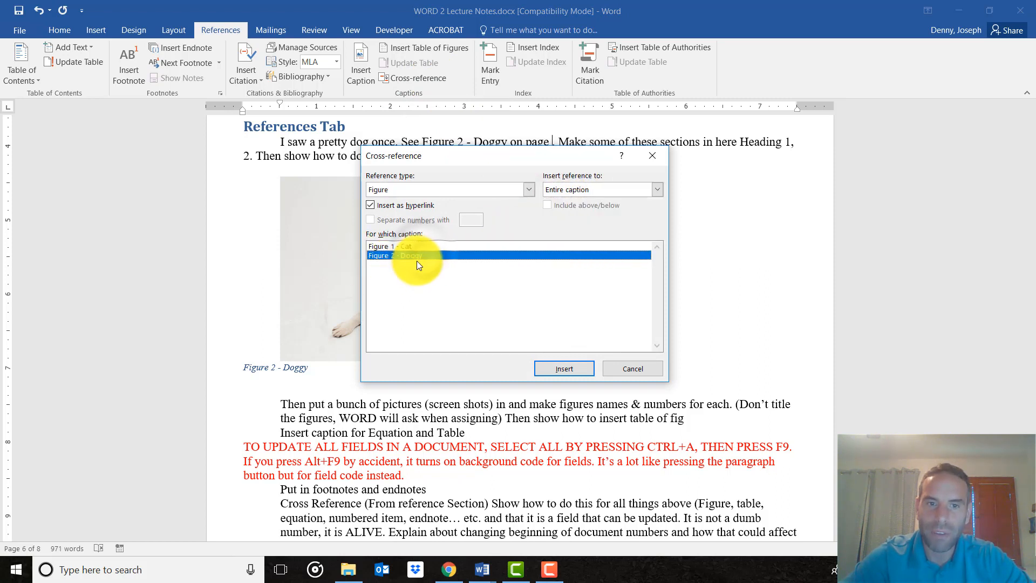
pyautogui.click(620, 188)
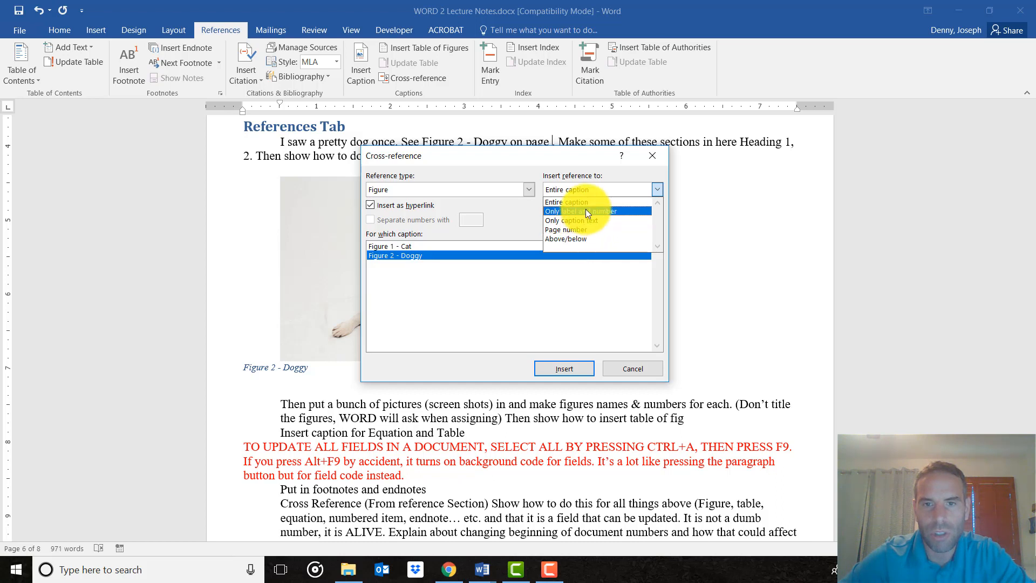
pyautogui.click(581, 231)
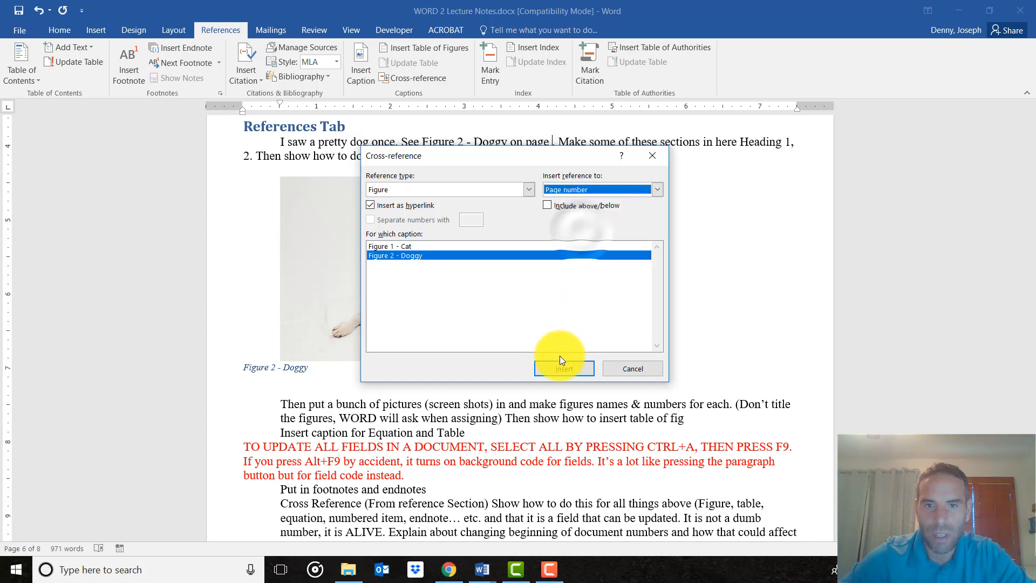
pyautogui.click(577, 375)
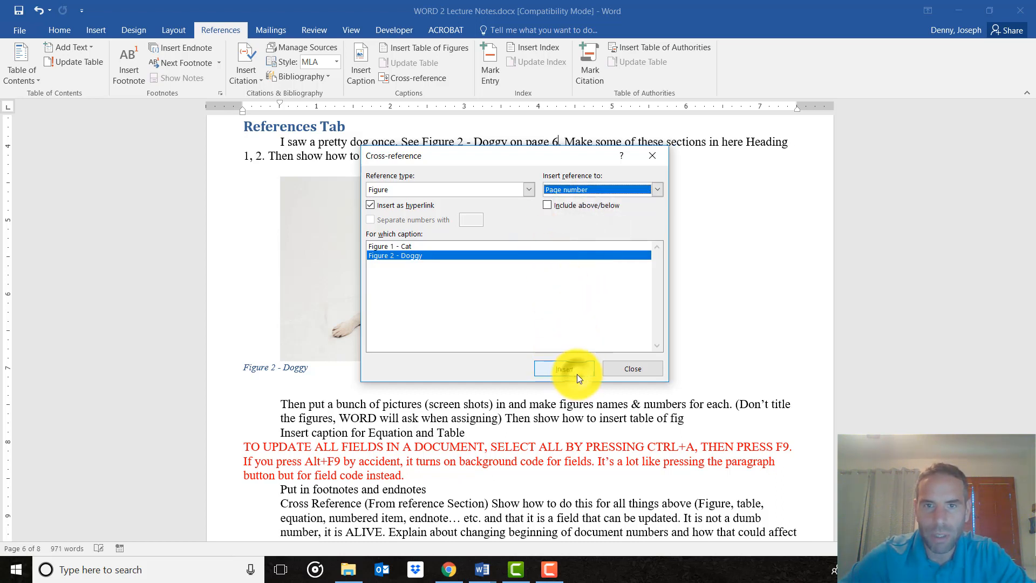
pyautogui.click(637, 375)
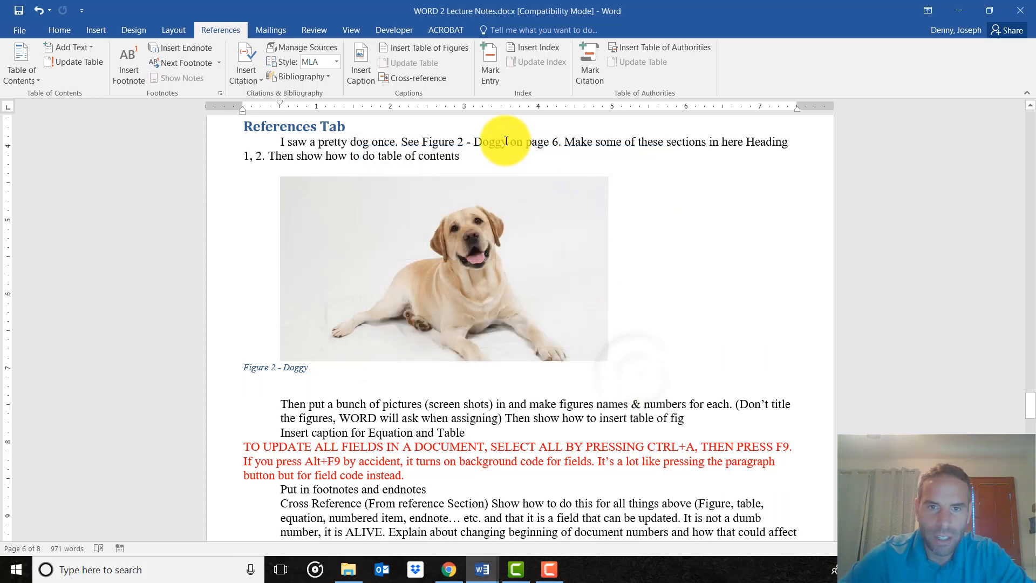
pyautogui.moveTo(504, 142); pyautogui.dragTo(566, 148)
pyautogui.moveTo(372, 143); pyautogui.dragTo(493, 163)
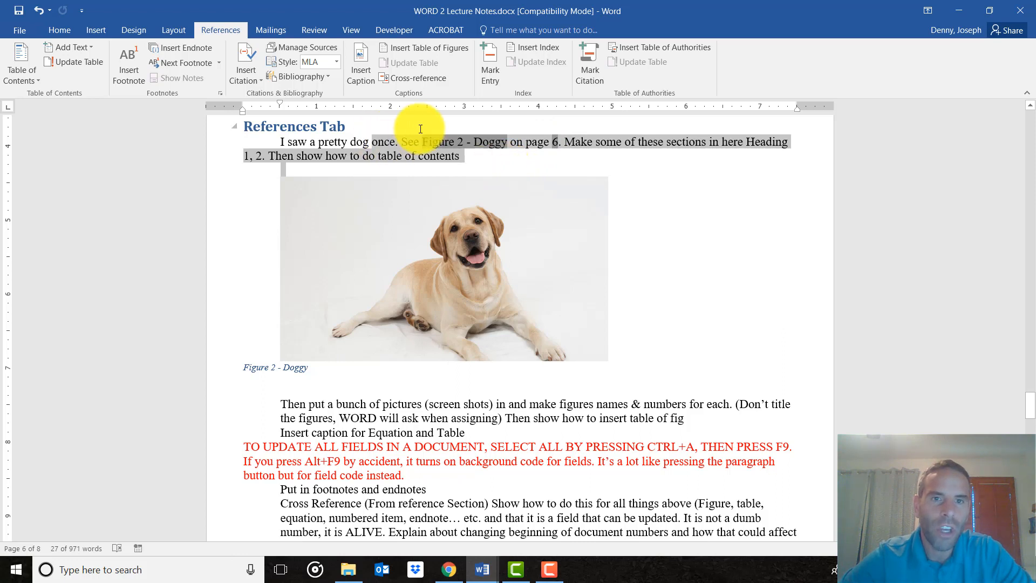
# End the paragraph above the dog picture with a period and add "See the section on Insert Tab on page 2".
pyautogui.click(492, 156)
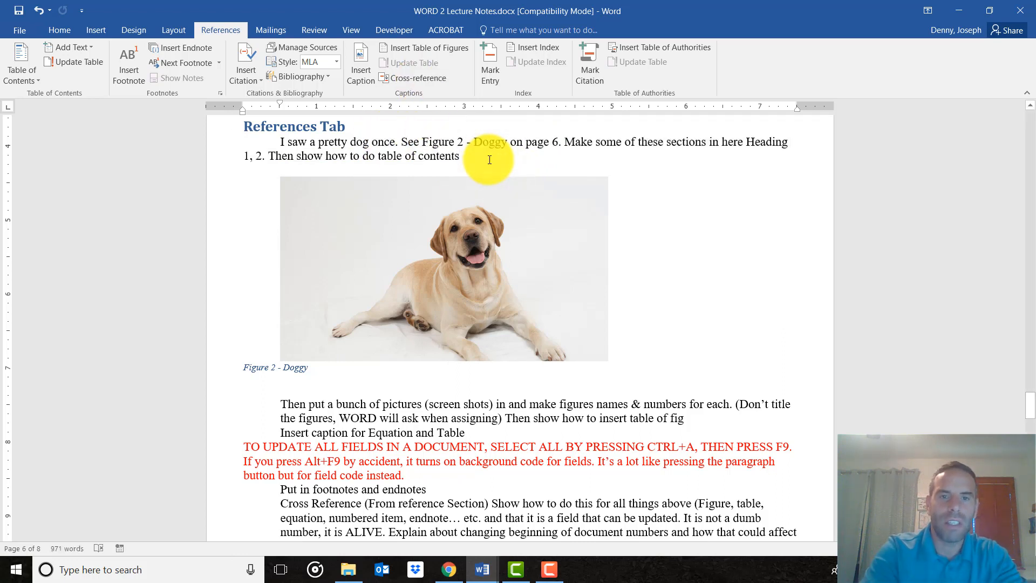
pyautogui.write('. ')
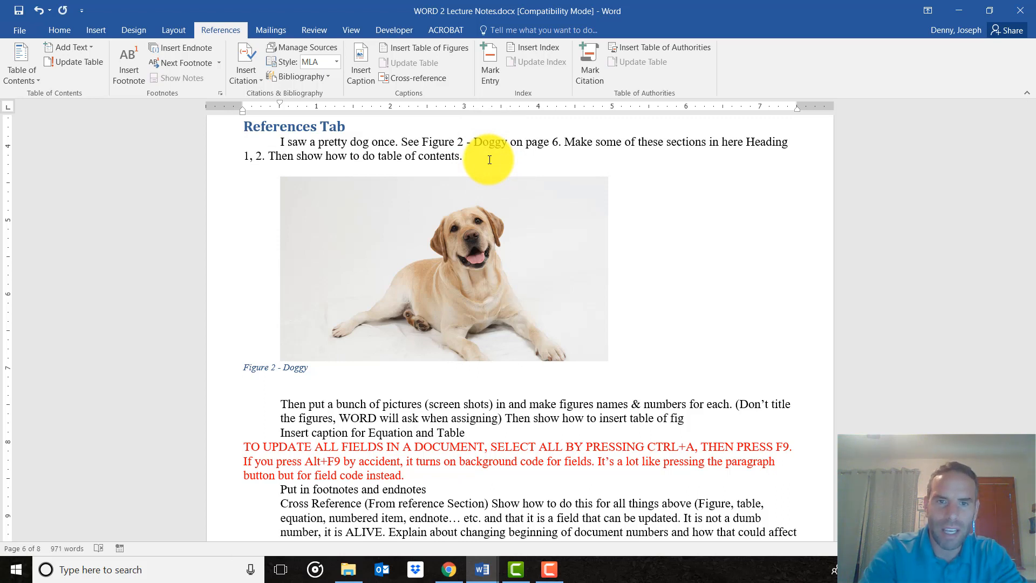
pyautogui.write('See the seciont')
pyautogui.write('tion on In')
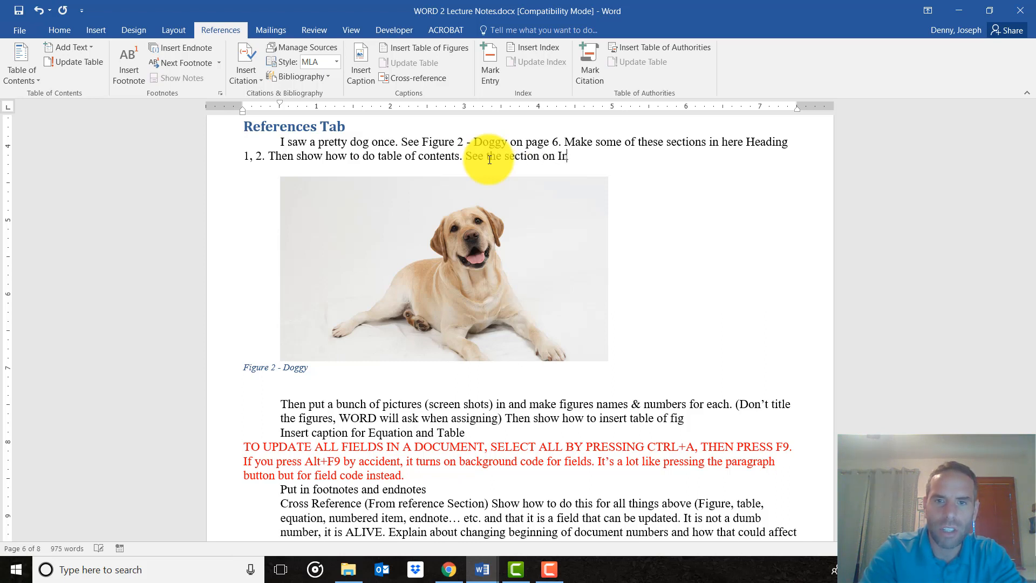
pyautogui.write('sert Ta ')
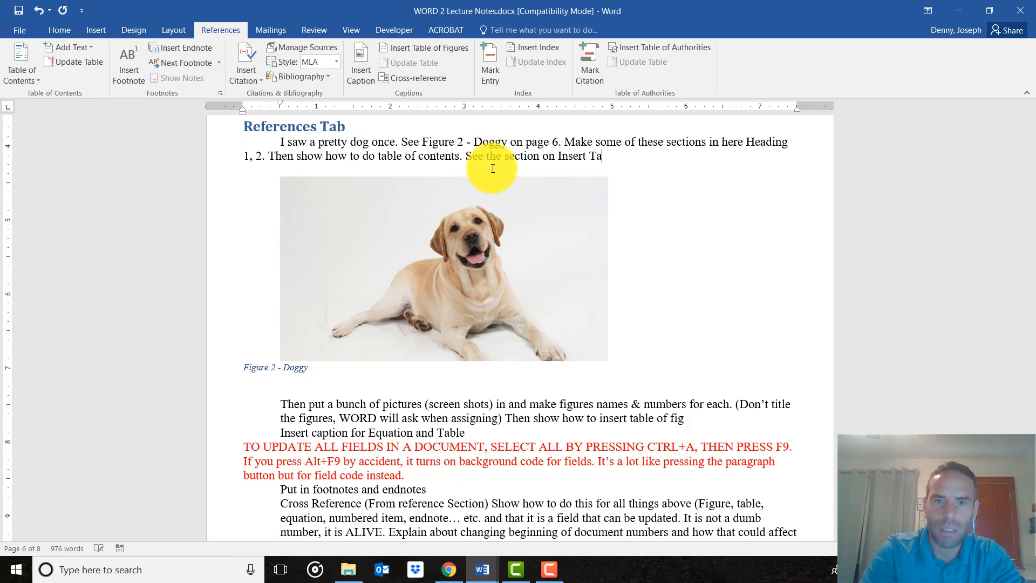
pyautogui.write('b on page 1')
pyautogui.press('BackSpace')
pyautogui.write('2')
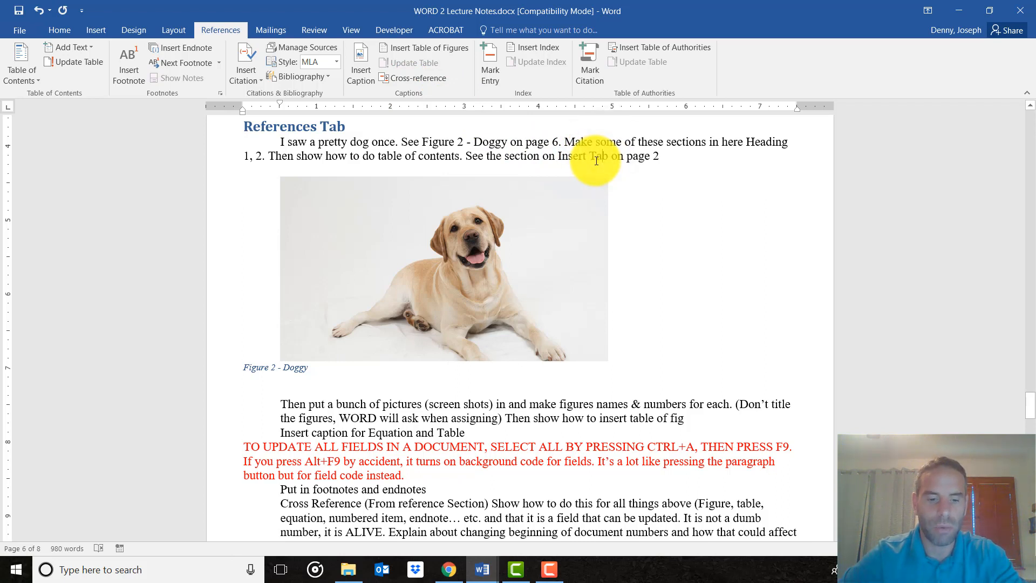
pyautogui.write('b')
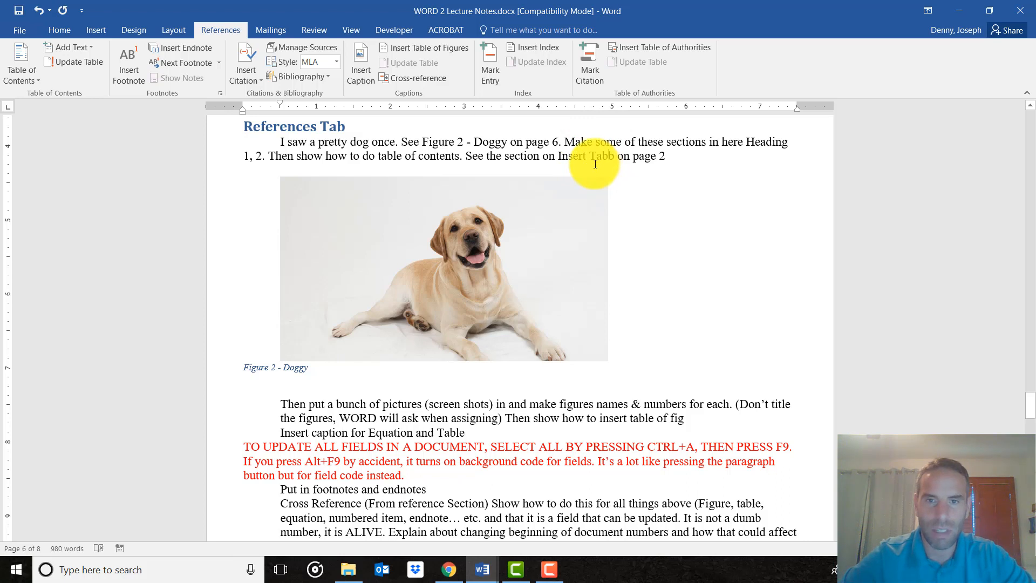
pyautogui.press('BackSpace')
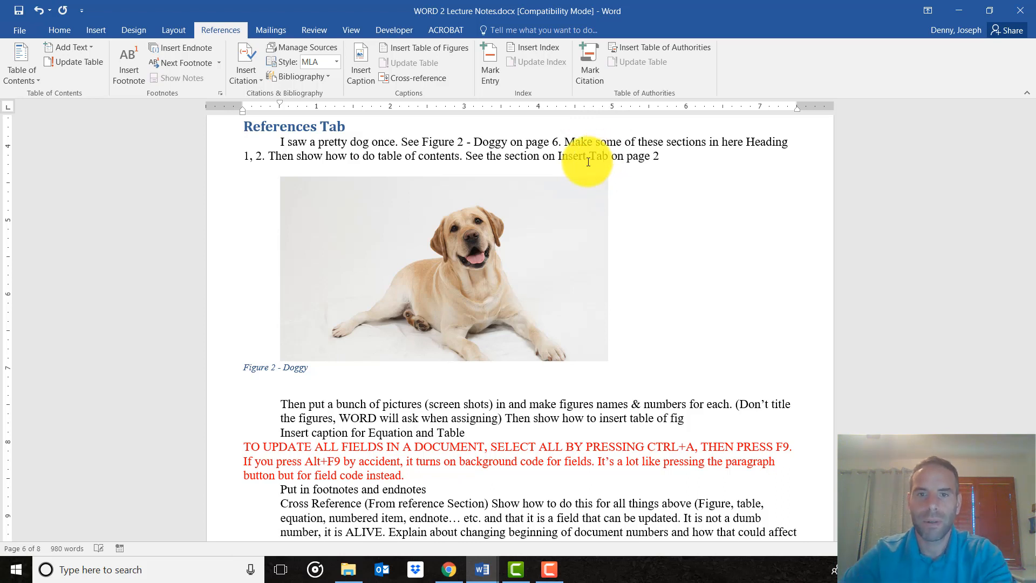
# Insert a hyperlinked heading-text cross-reference to the "Insert Tab" heading just before the manually written "Insert Tab".
pyautogui.click(558, 153)
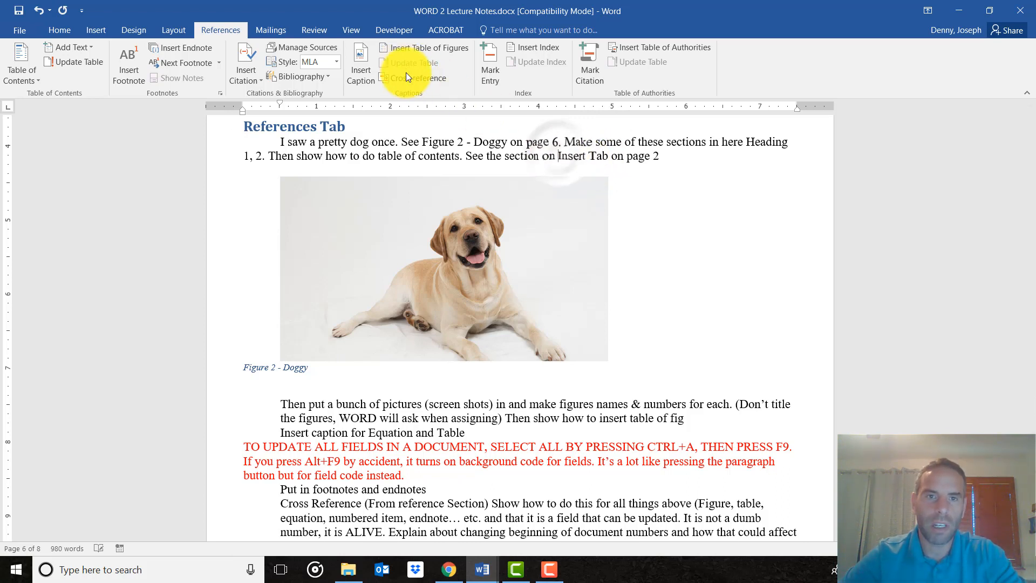
pyautogui.click(405, 75)
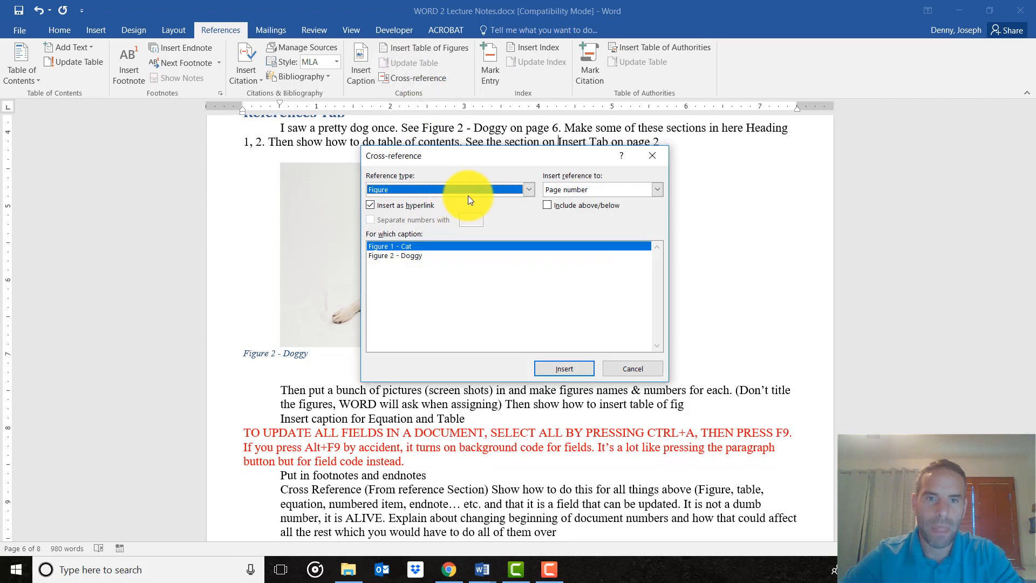
pyautogui.moveTo(503, 156); pyautogui.dragTo(444, 167)
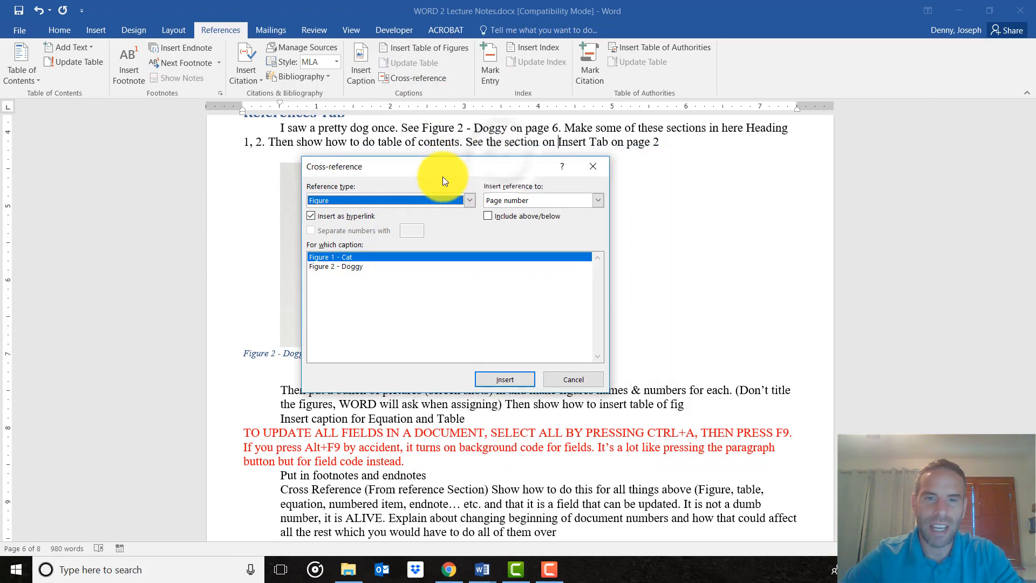
pyautogui.click(467, 201)
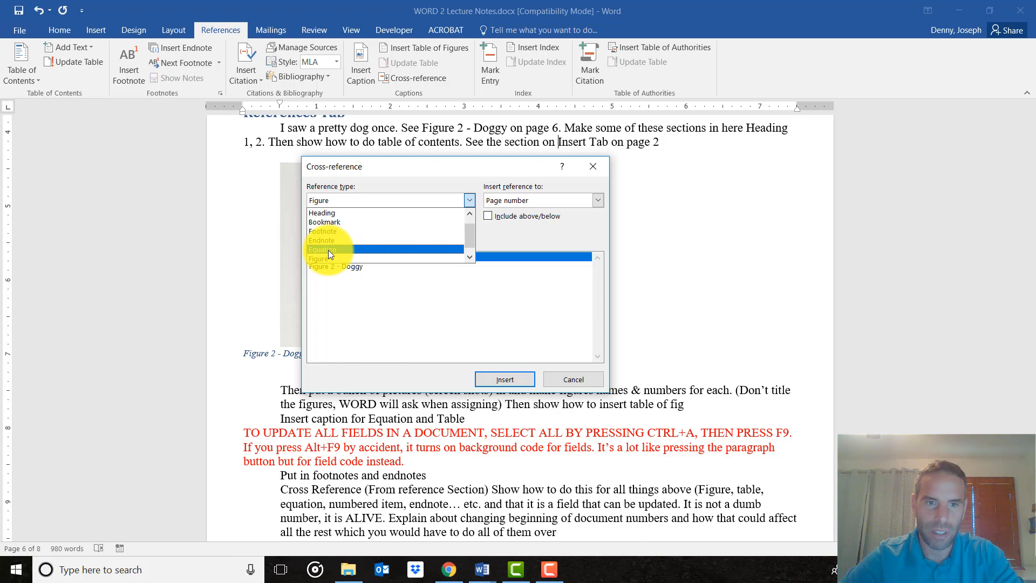
pyautogui.click(326, 214)
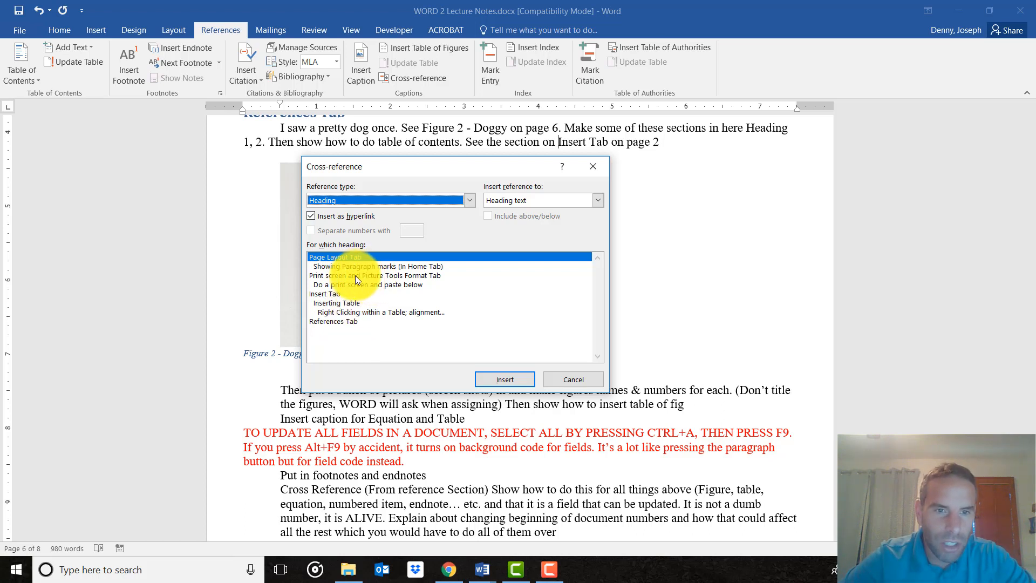
pyautogui.click(345, 295)
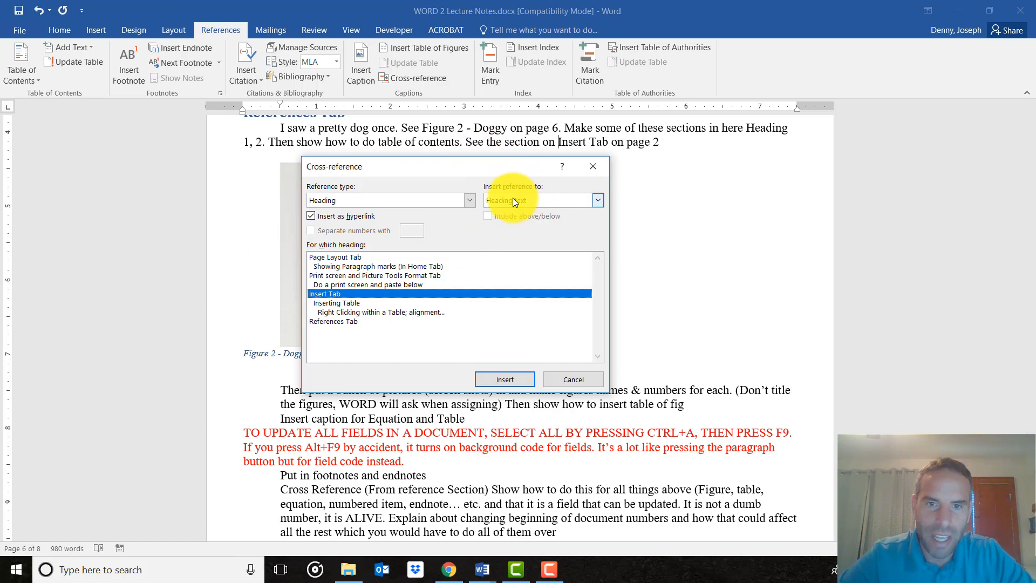
pyautogui.click(493, 378)
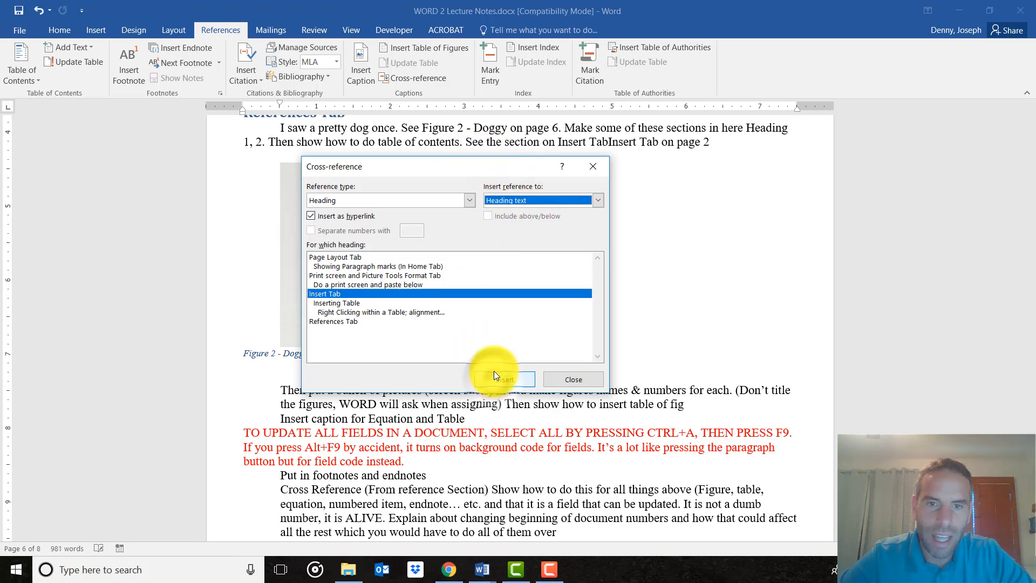
# Insert a page-number cross-reference to the "Insert Tab" heading directly after the heading-text reference.
pyautogui.click(531, 205)
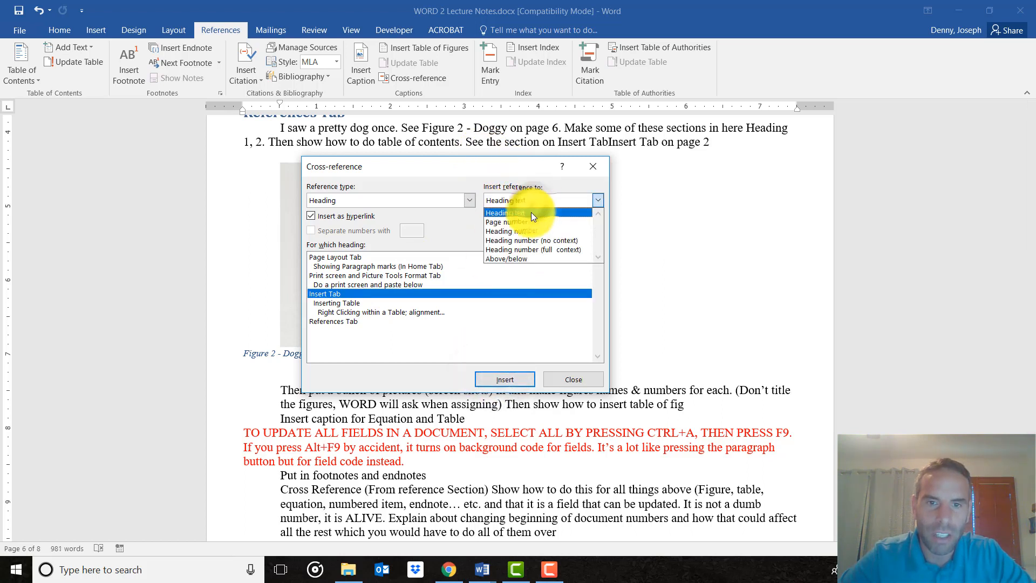
pyautogui.click(520, 225)
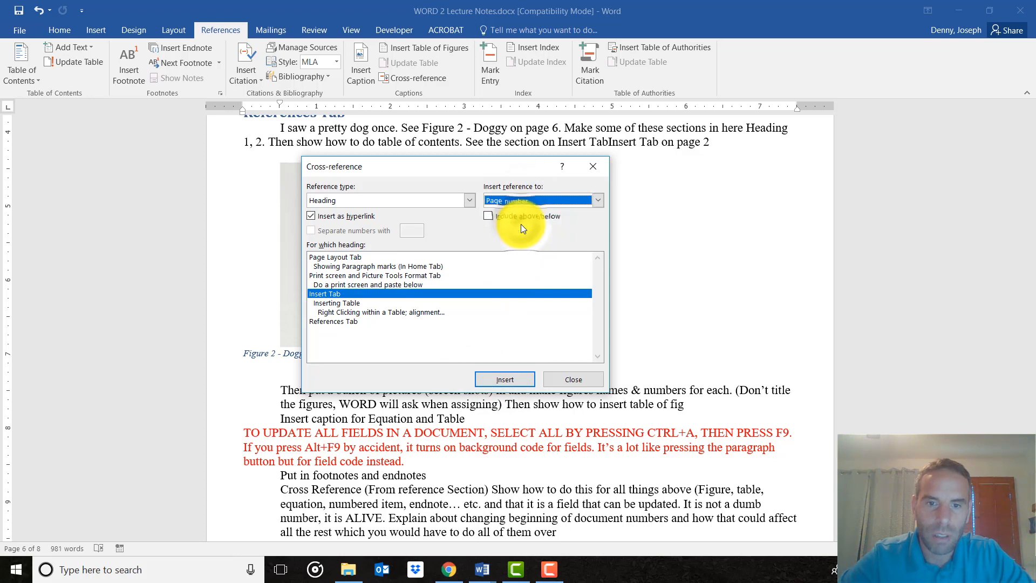
pyautogui.click(499, 381)
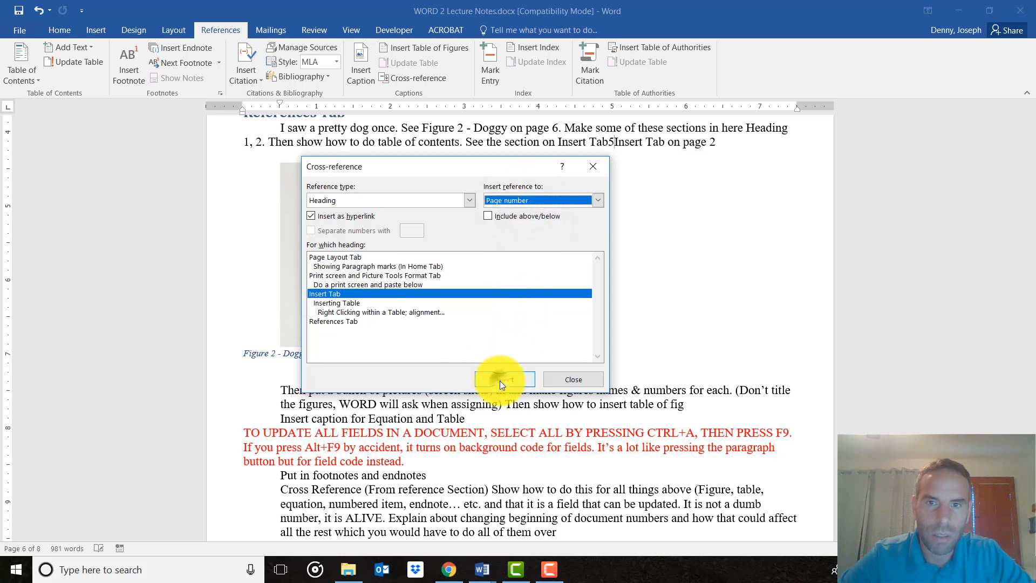
pyautogui.click(574, 379)
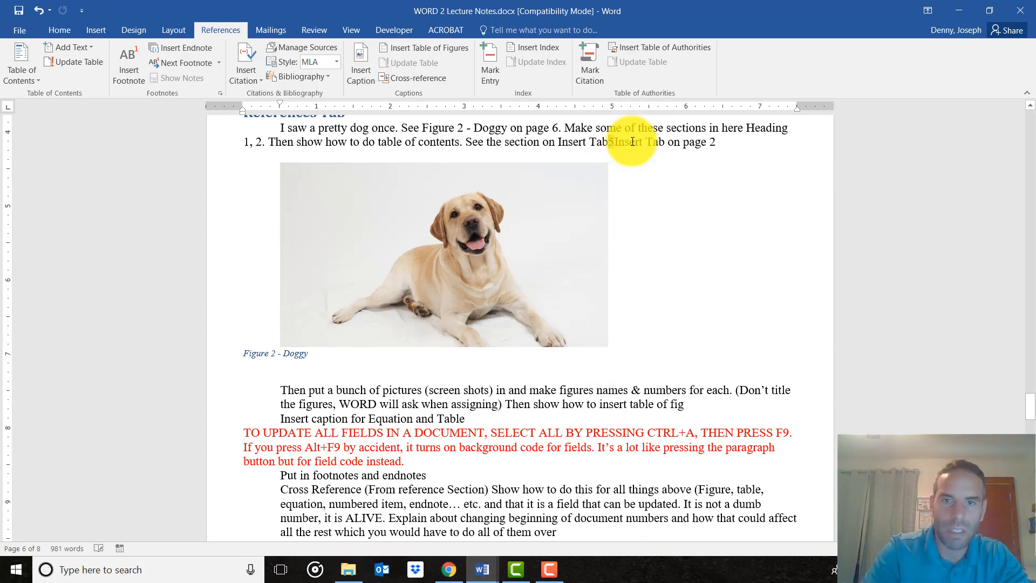
# Add " on page " between the two heading references and delete the manually written "Insert Tab on page 2" behind them.
pyautogui.write('on')
pyautogui.press('BackSpace')
pyautogui.press('BackSpace')
pyautogui.write('n page')
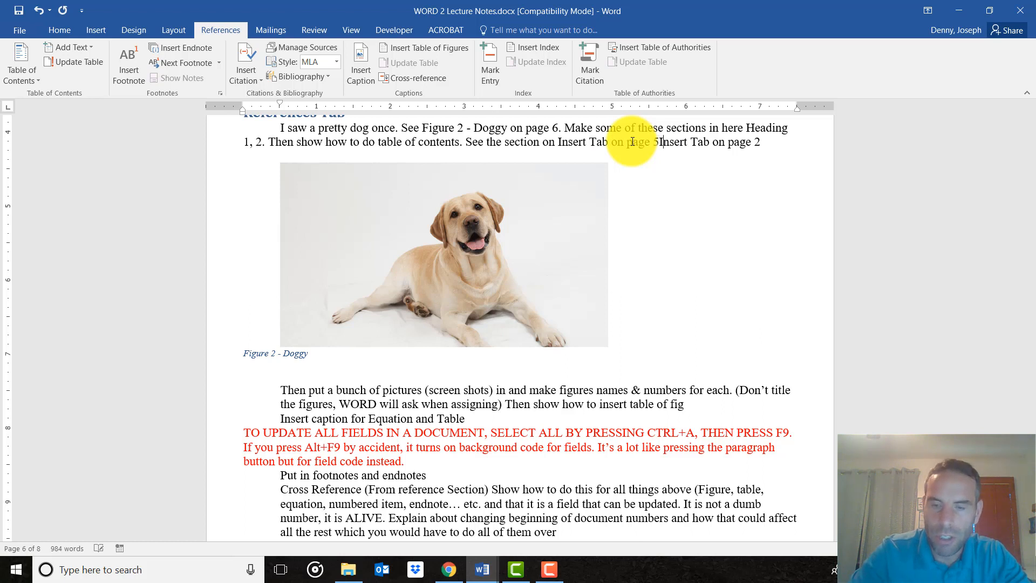
pyautogui.press('Delete')
pyautogui.press('Delete')
pyautogui.press('Delete')
pyautogui.press('Delete')
pyautogui.press('Delete')
pyautogui.press('Delete')
pyautogui.press('Delete')
pyautogui.press('Delete')
pyautogui.press('Delete')
pyautogui.press('Delete')
pyautogui.press('Delete')
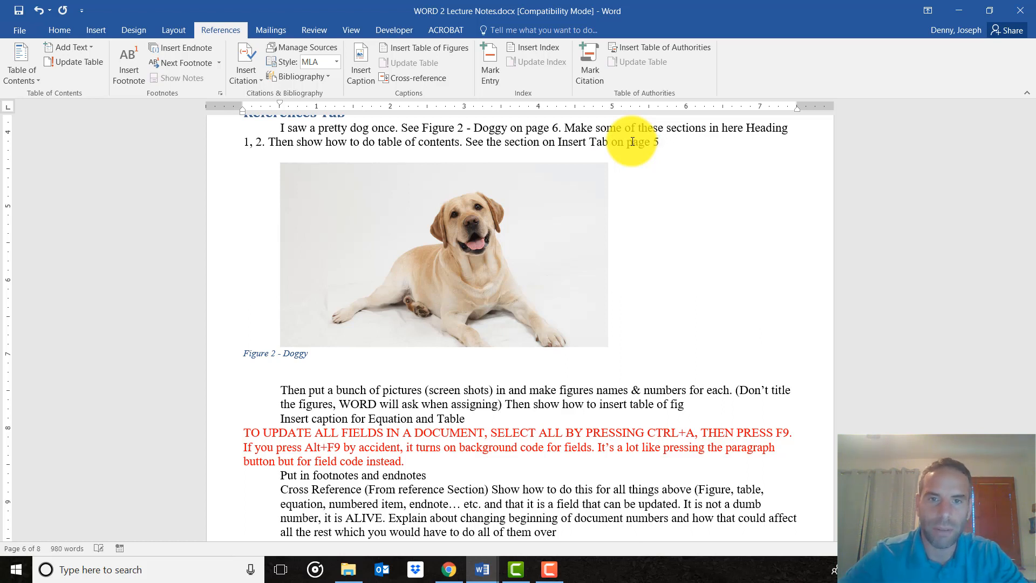
# Update the heading and page-number fields in the phrase "the section on Insert Tab on page".
pyautogui.moveTo(488, 143); pyautogui.dragTo(663, 150)
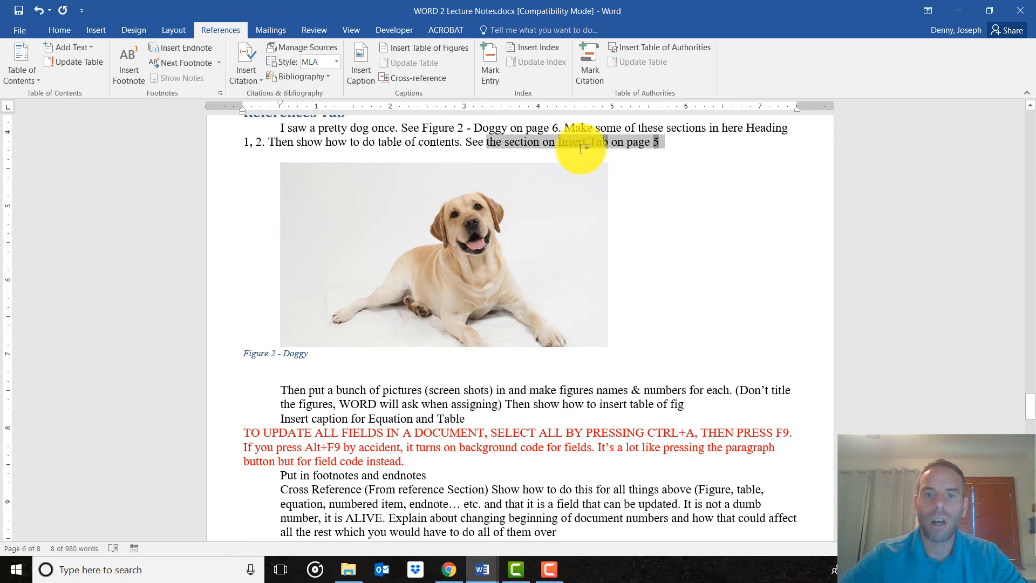
pyautogui.press('F9')
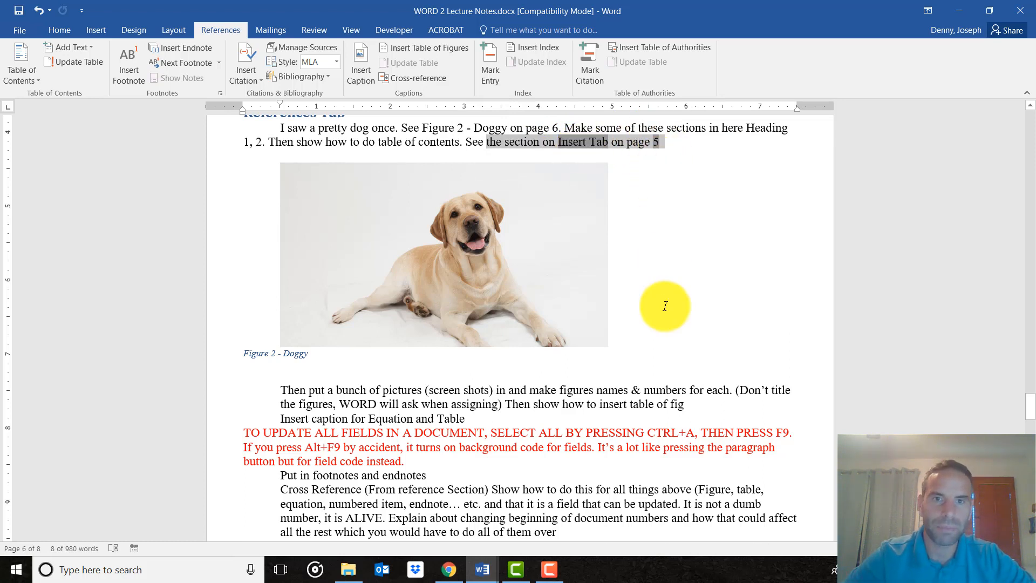
pyautogui.scroll(-1, 647, 292)
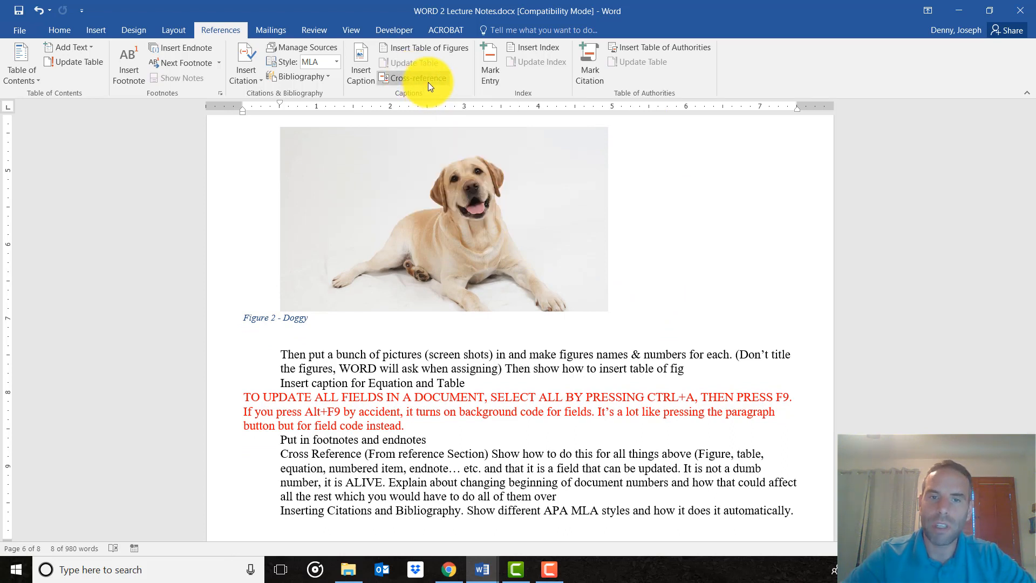
pyautogui.scroll(1, 428, 82)
pyautogui.scroll(-1, 426, 94)
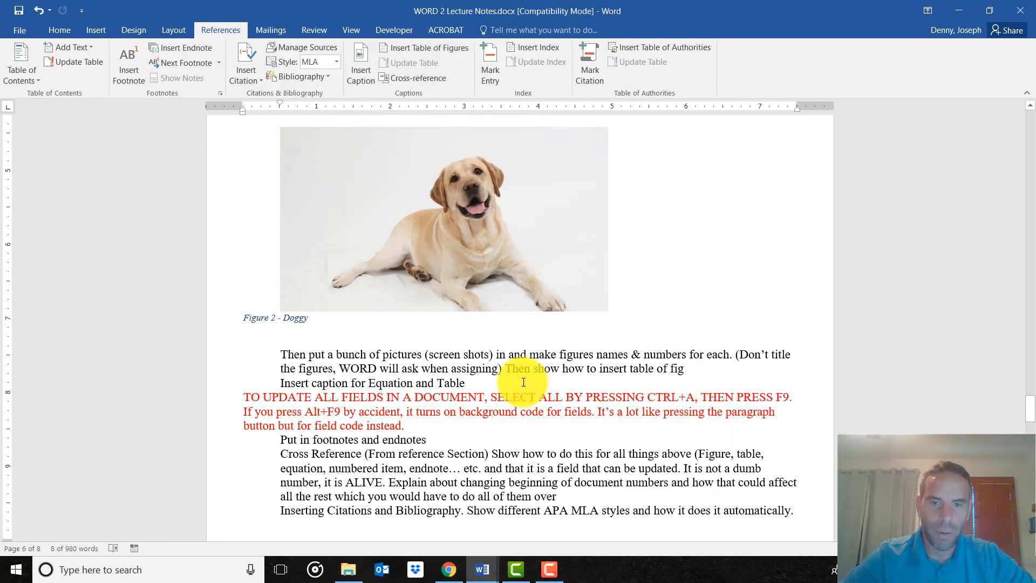
pyautogui.scroll(-1, 523, 382)
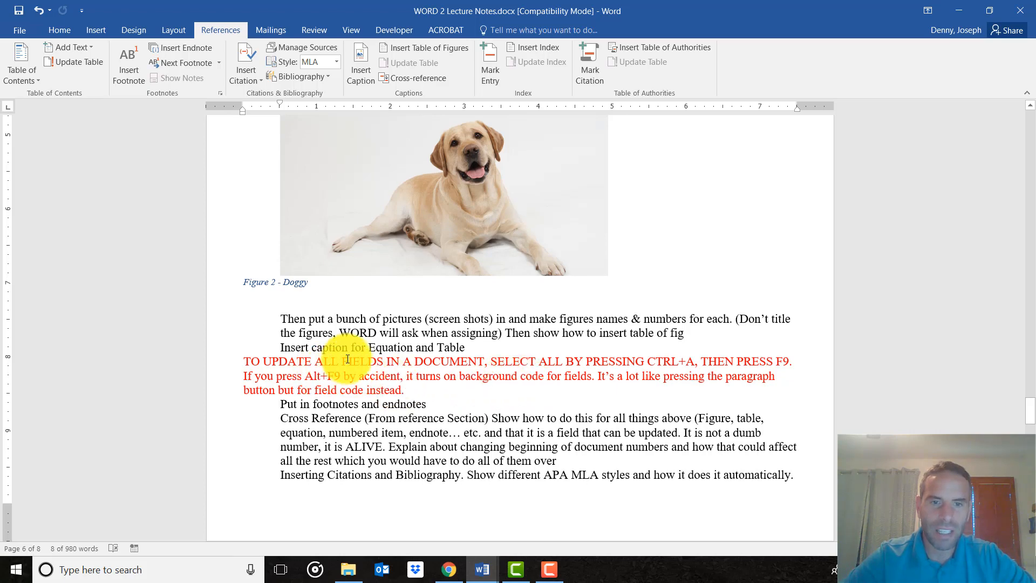
# Update the page-number field first and the "Insert Tab" heading-text field second in the References Tab paragraph.
pyautogui.scroll(1, 421, 350)
pyautogui.scroll(3, 421, 350)
pyautogui.click(679, 317)
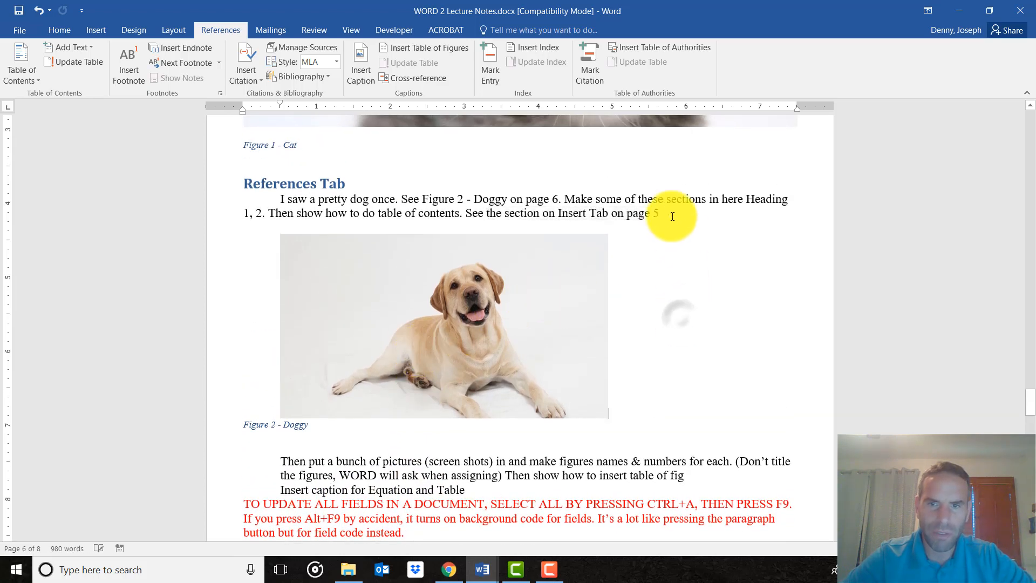
pyautogui.rightClick(656, 212)
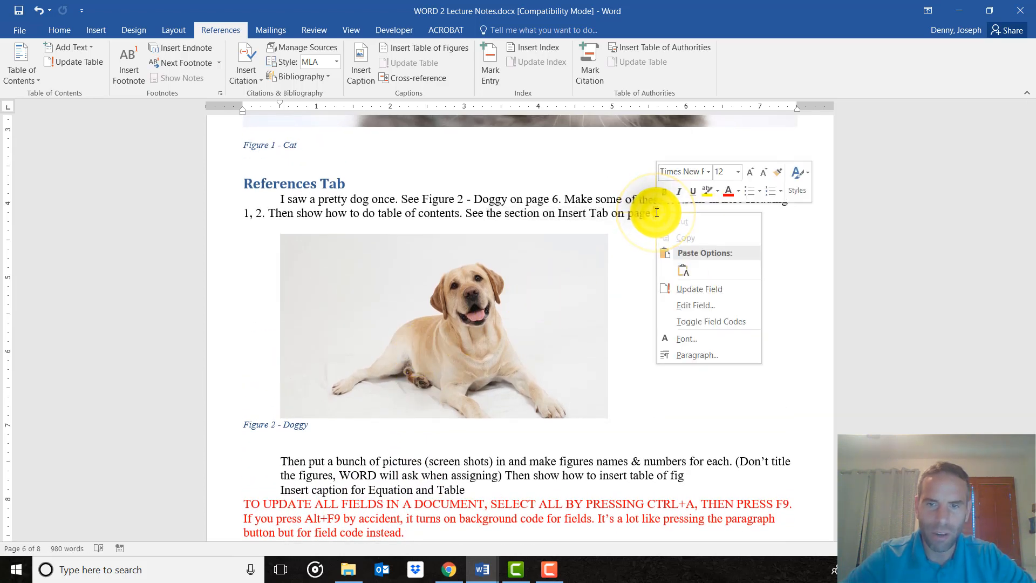
pyautogui.click(688, 292)
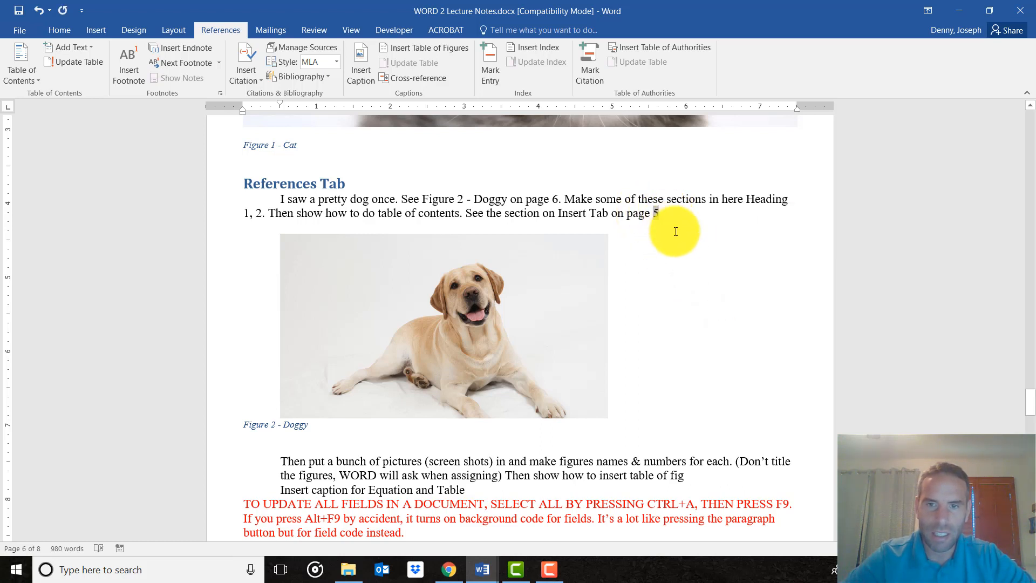
pyautogui.click(575, 208)
pyautogui.rightClick(575, 209)
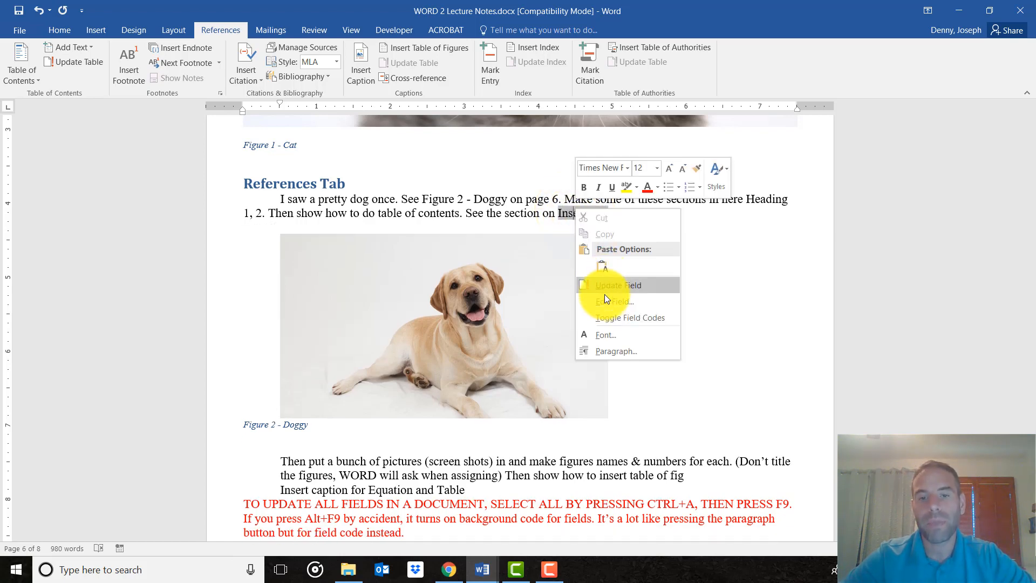
pyautogui.click(618, 285)
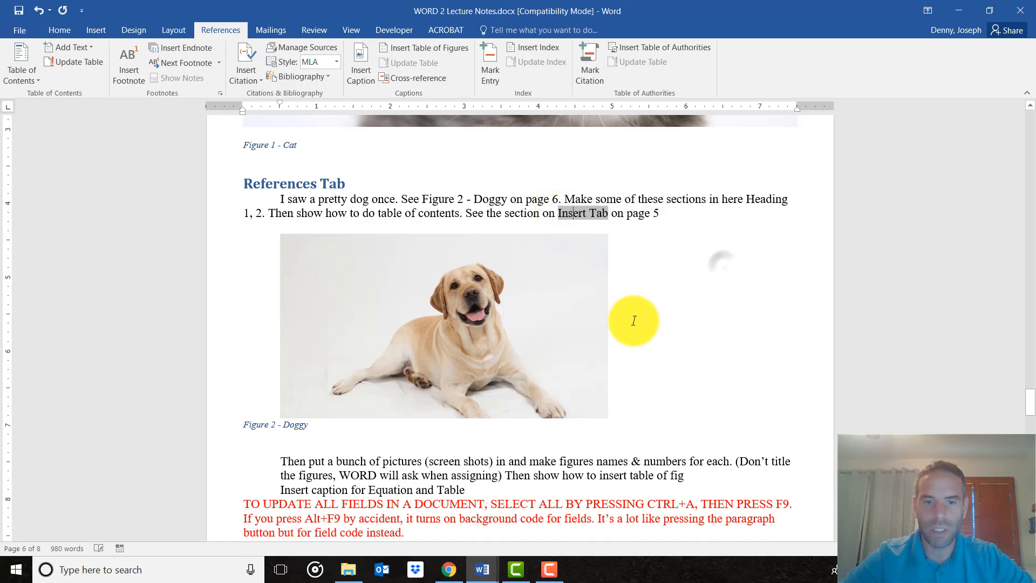
pyautogui.scroll(-3, 626, 318)
pyautogui.moveTo(246, 397); pyautogui.dragTo(383, 397)
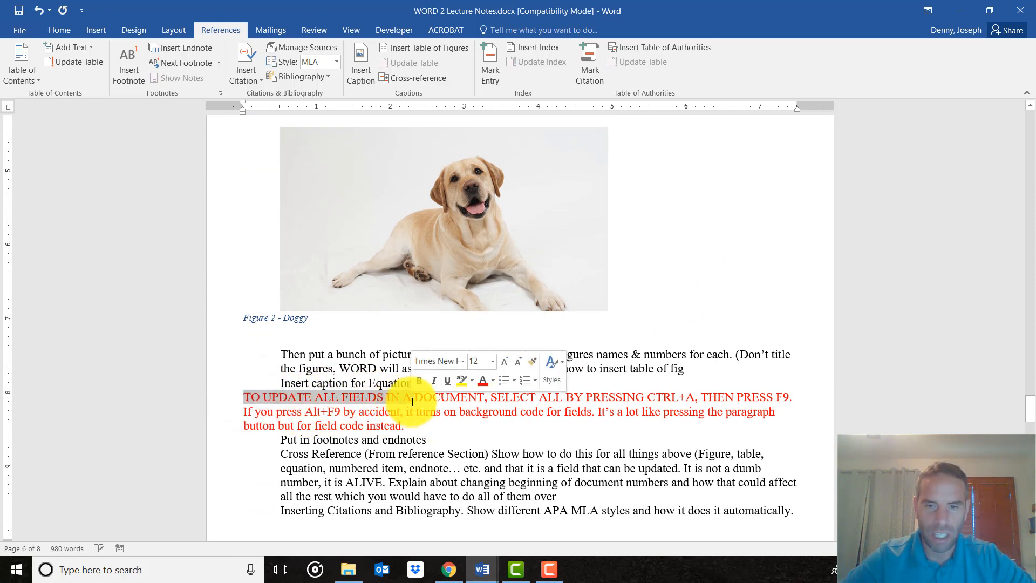
pyautogui.click(609, 397)
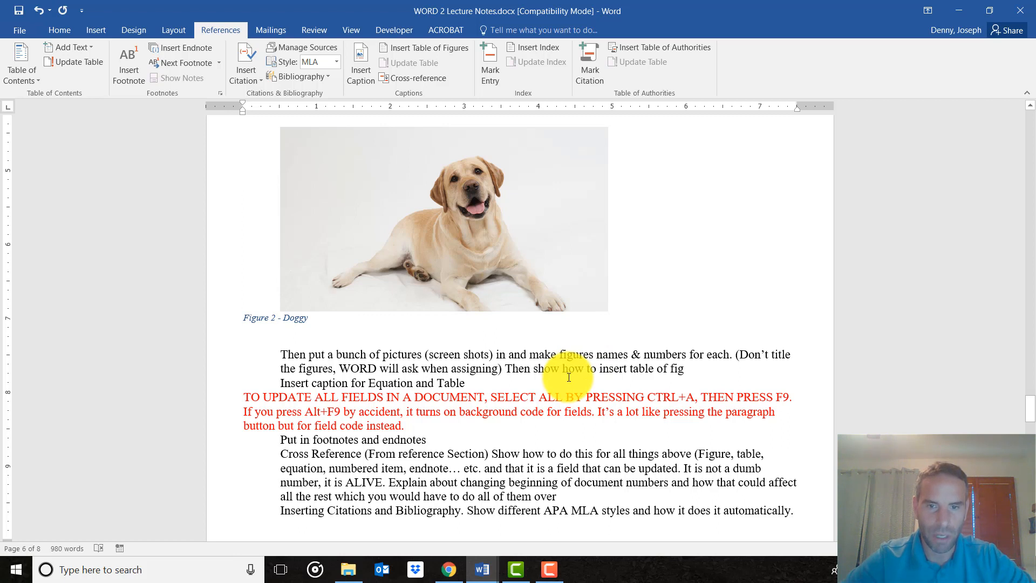
# Insert a footnote after "Put in footnotes and endnotes" with the text "I found this on Microsoft.com".
pyautogui.scroll(-1, 585, 394)
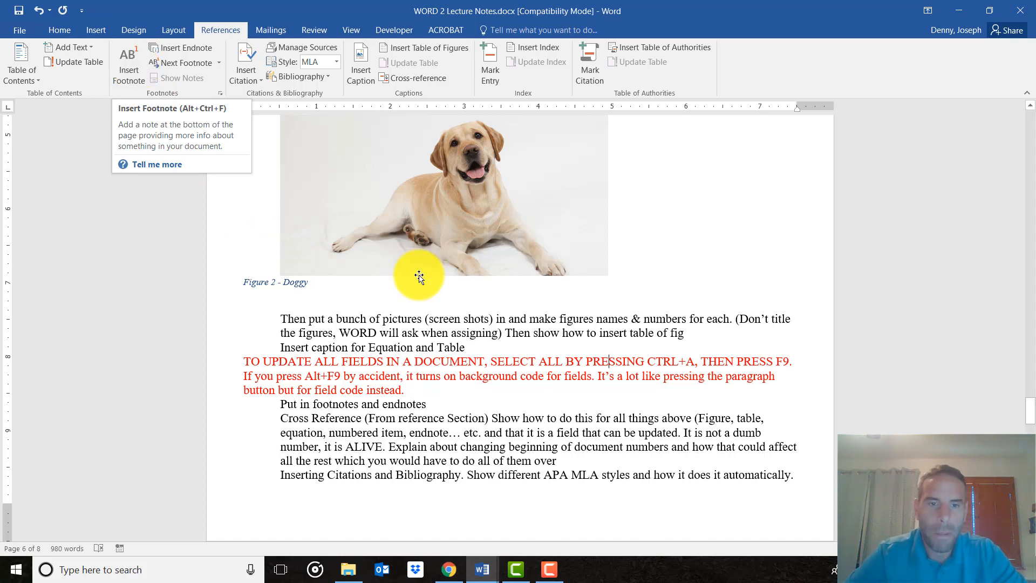
pyautogui.scroll(-2, 378, 313)
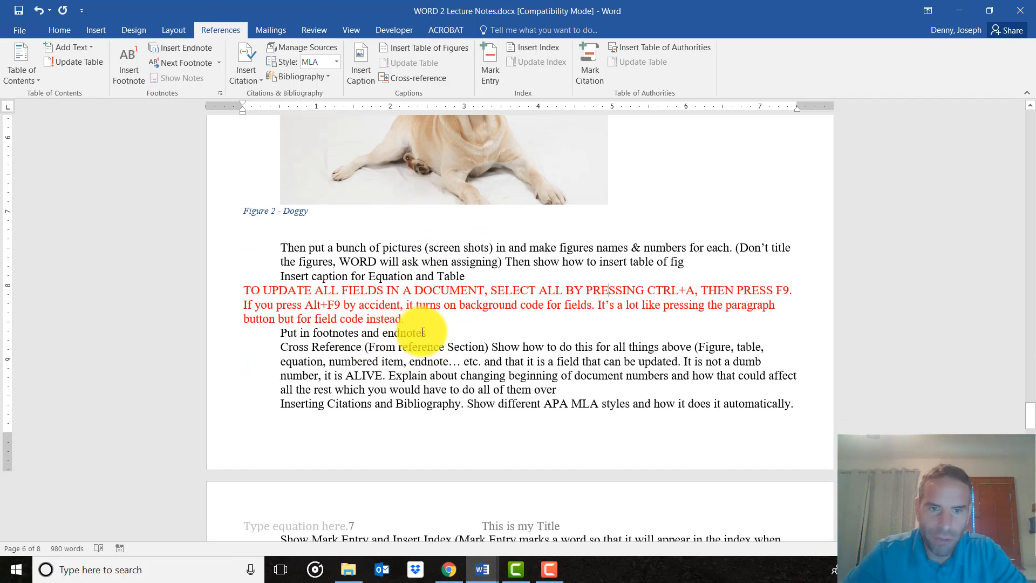
pyautogui.click(427, 332)
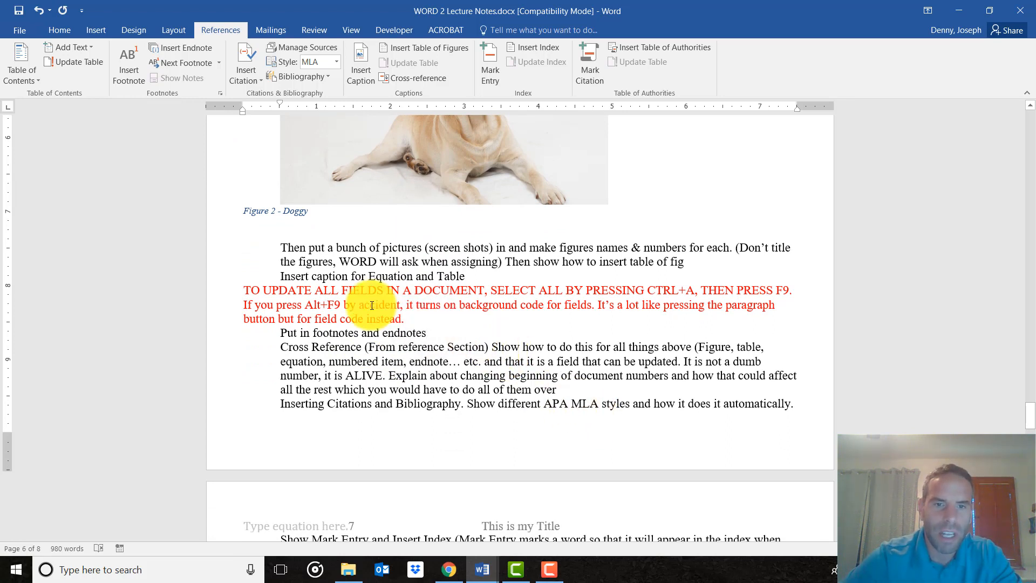
pyautogui.click(132, 61)
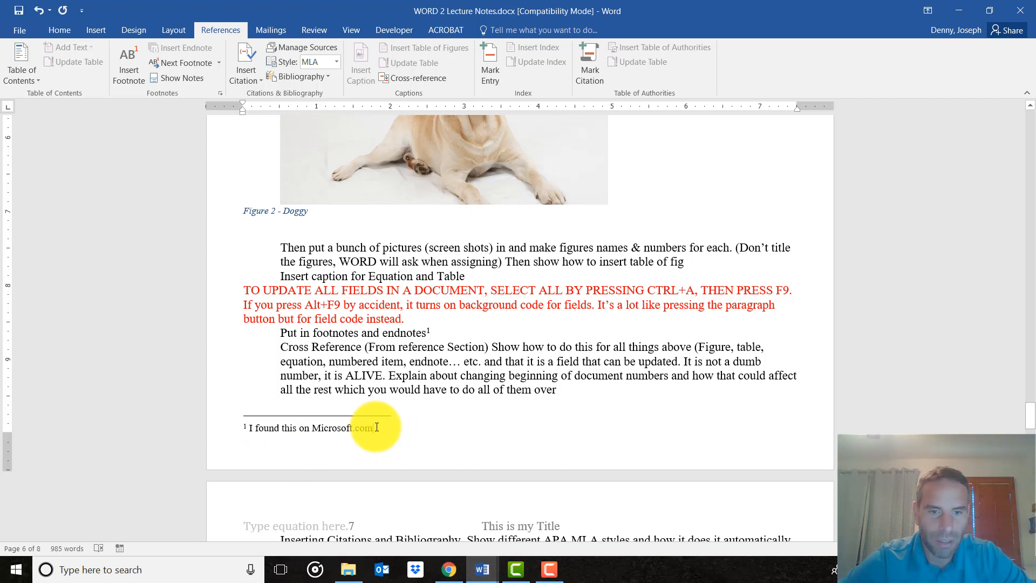
pyautogui.moveTo(372, 428); pyautogui.dragTo(302, 428)
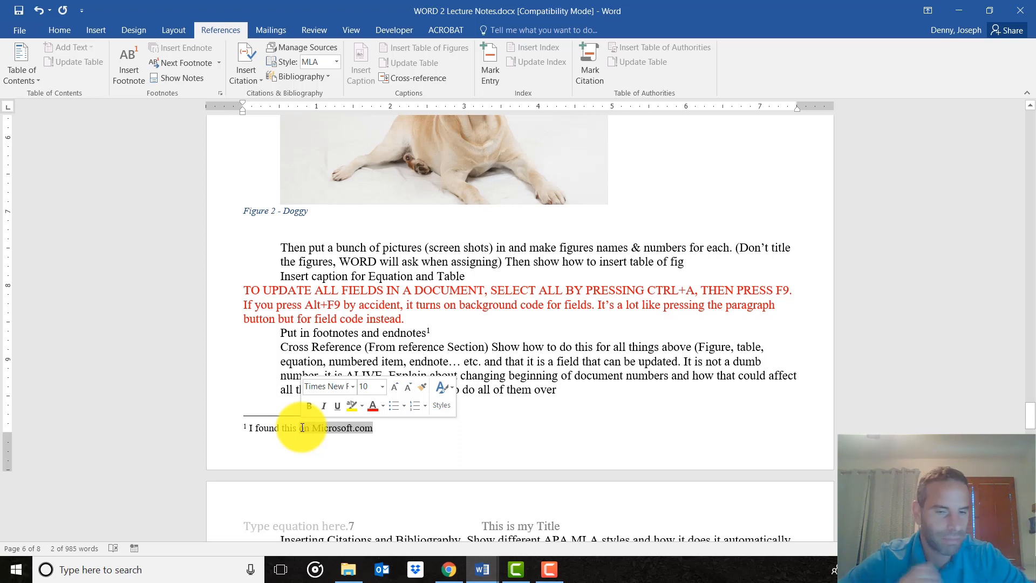
pyautogui.click(416, 451)
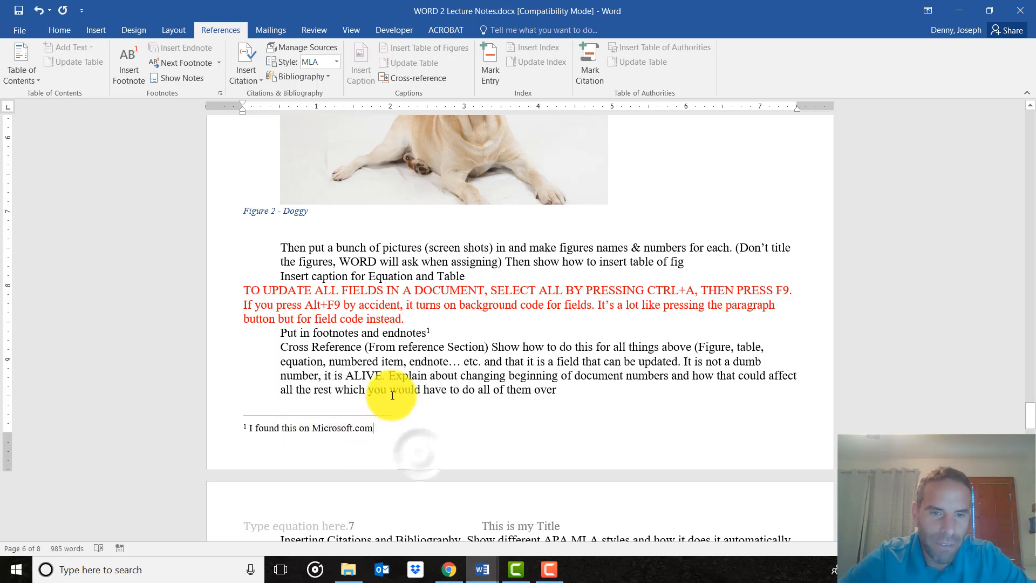
pyautogui.doubleClick(428, 330)
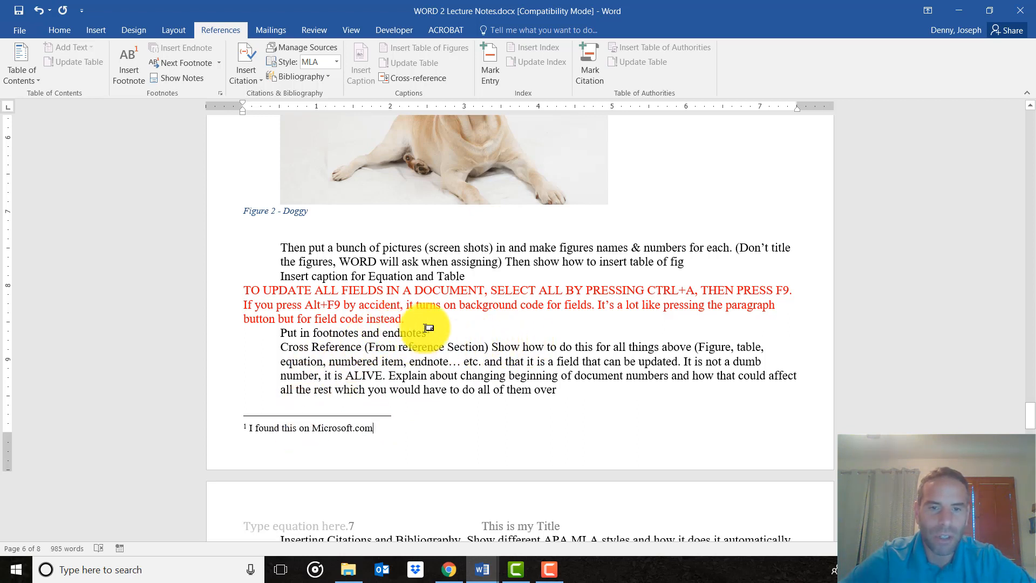
# Insert an empty endnote after "all the rest which you would have to do all of them over".
pyautogui.click(567, 393)
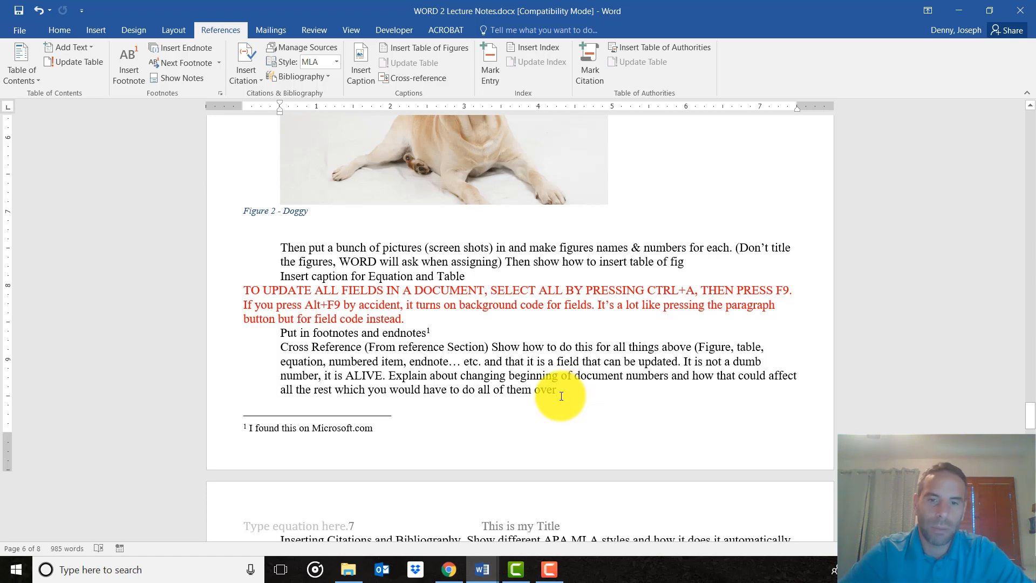
pyautogui.click(182, 49)
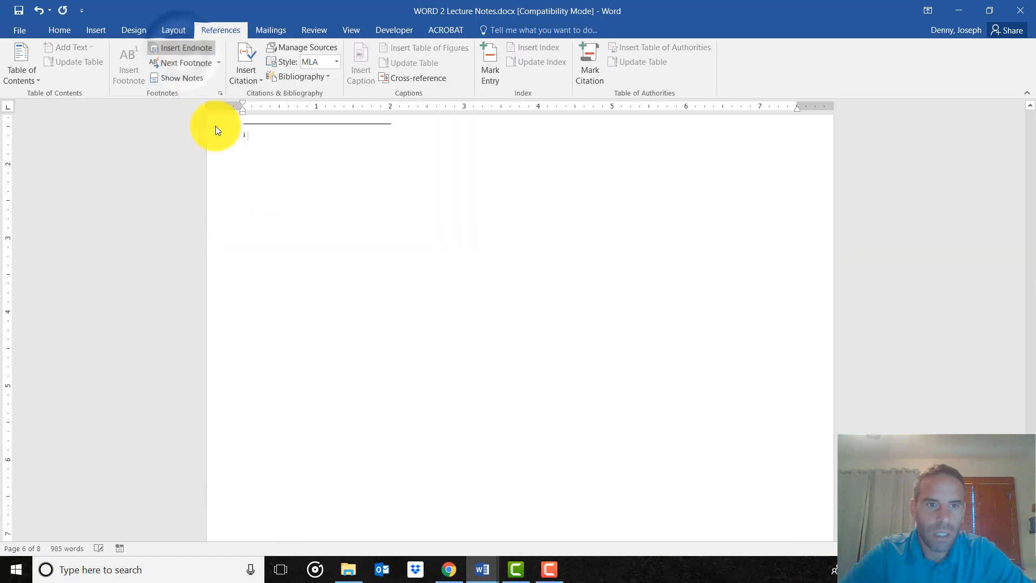
pyautogui.scroll(2, 284, 273)
pyautogui.scroll(-5, 289, 290)
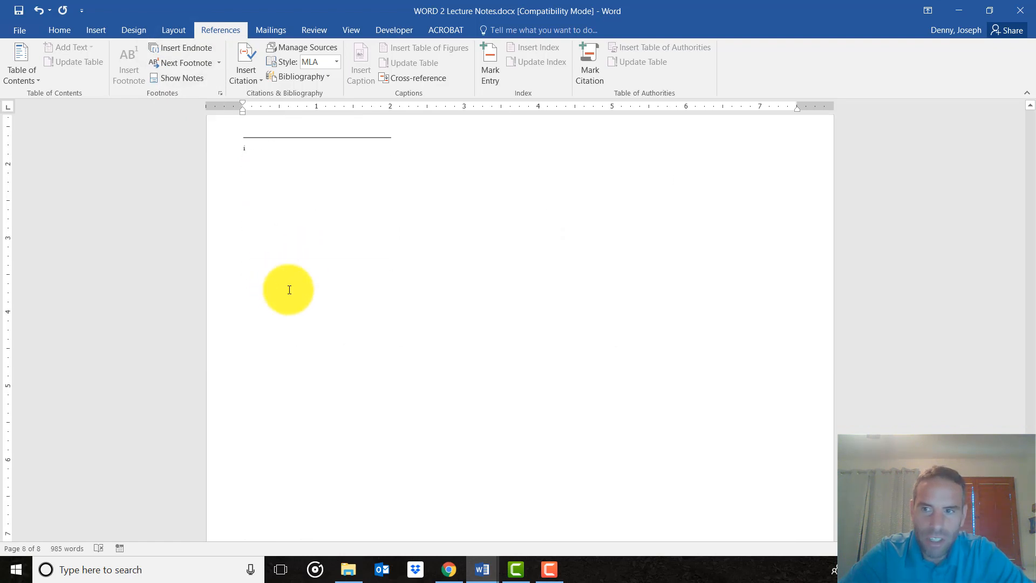
pyautogui.scroll(4, 289, 290)
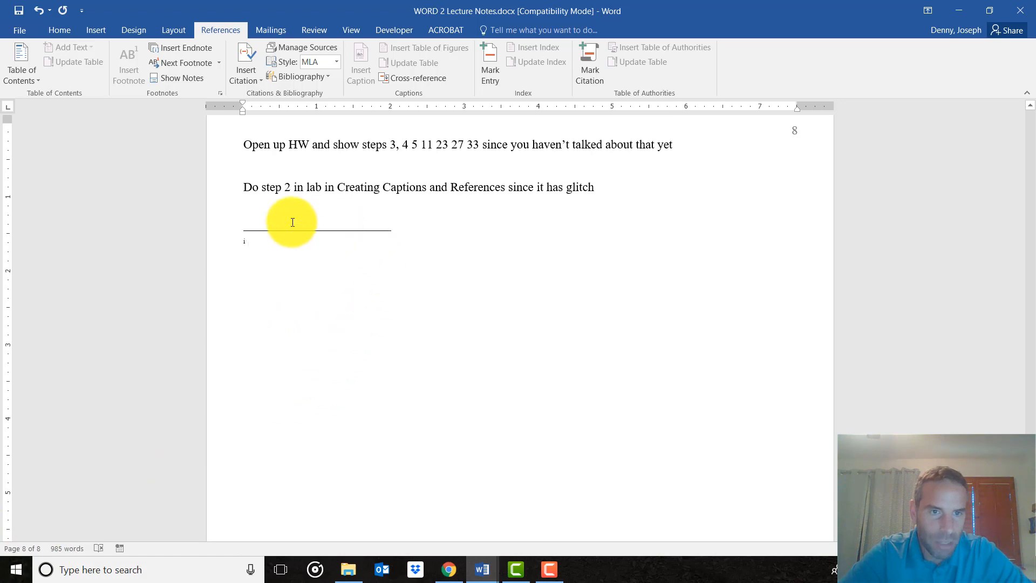
pyautogui.scroll(3, 338, 312)
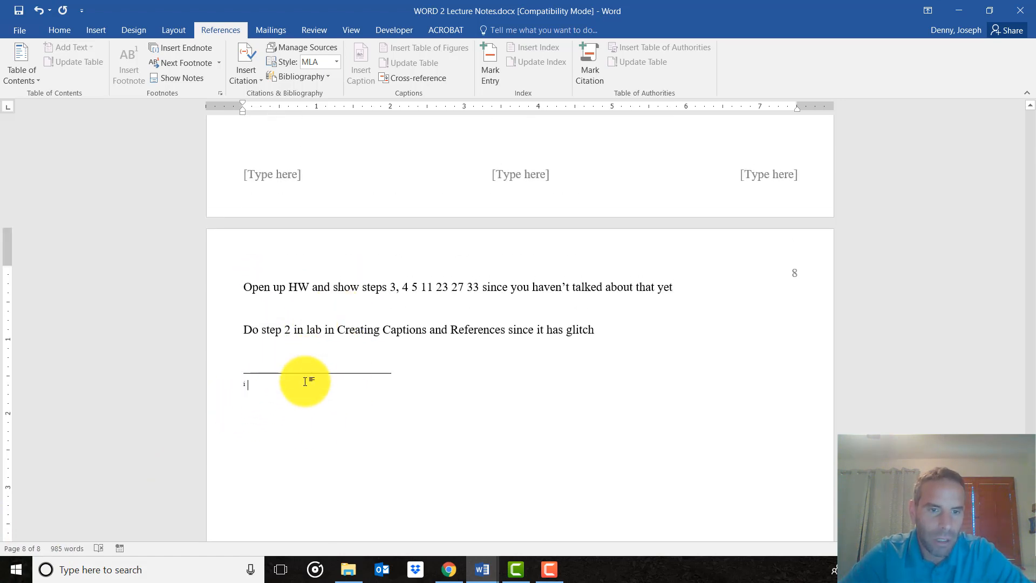
# Insert a second empty endnote after "Create forms that users complete or print in Word" on page 7 and check its reference mark.
pyautogui.scroll(3, 597, 326)
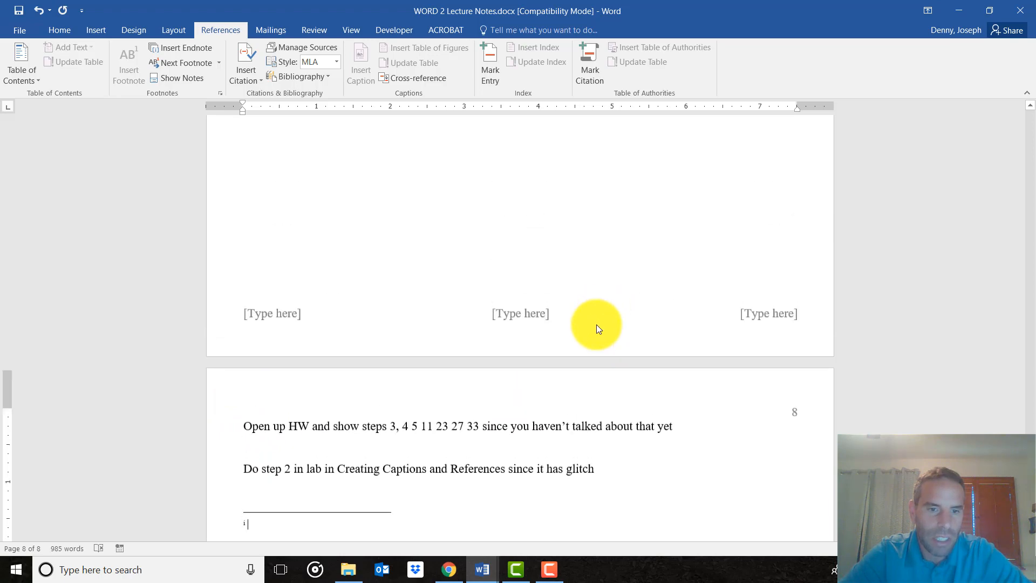
pyautogui.scroll(-5, 455, 340)
pyautogui.scroll(1, 451, 340)
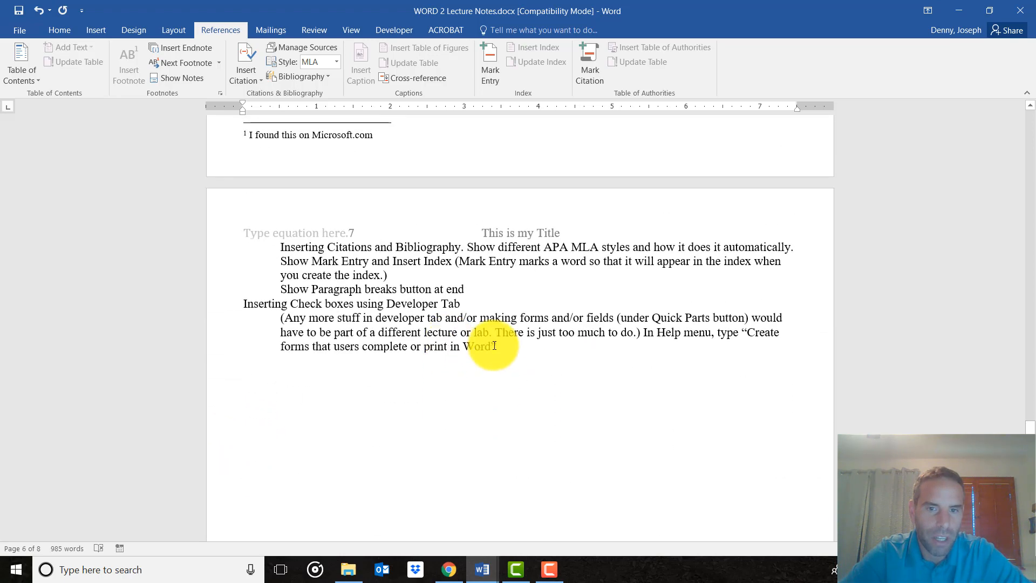
pyautogui.click(504, 346)
pyautogui.click(173, 48)
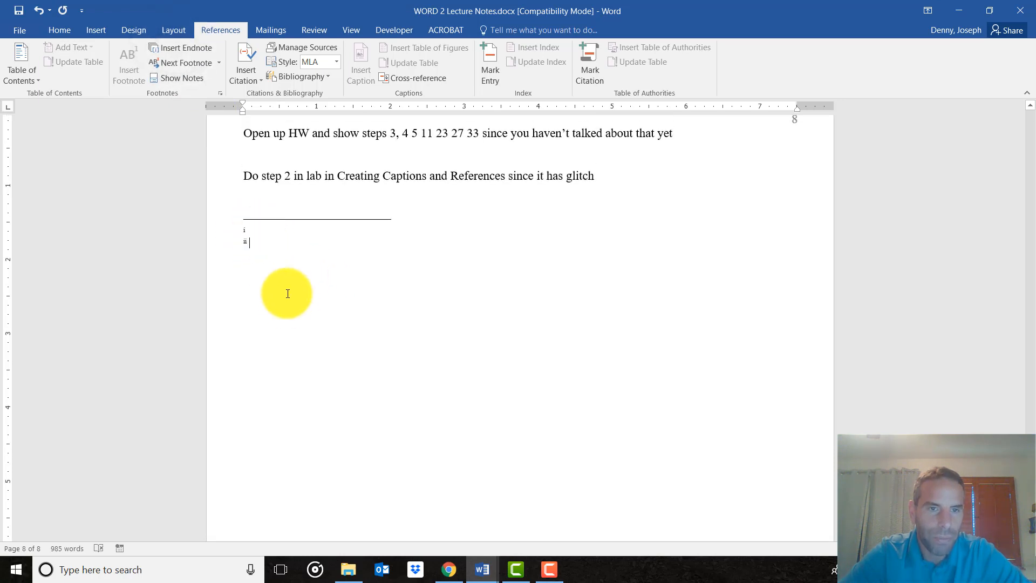
pyautogui.scroll(5, 286, 293)
pyautogui.scroll(10, 291, 293)
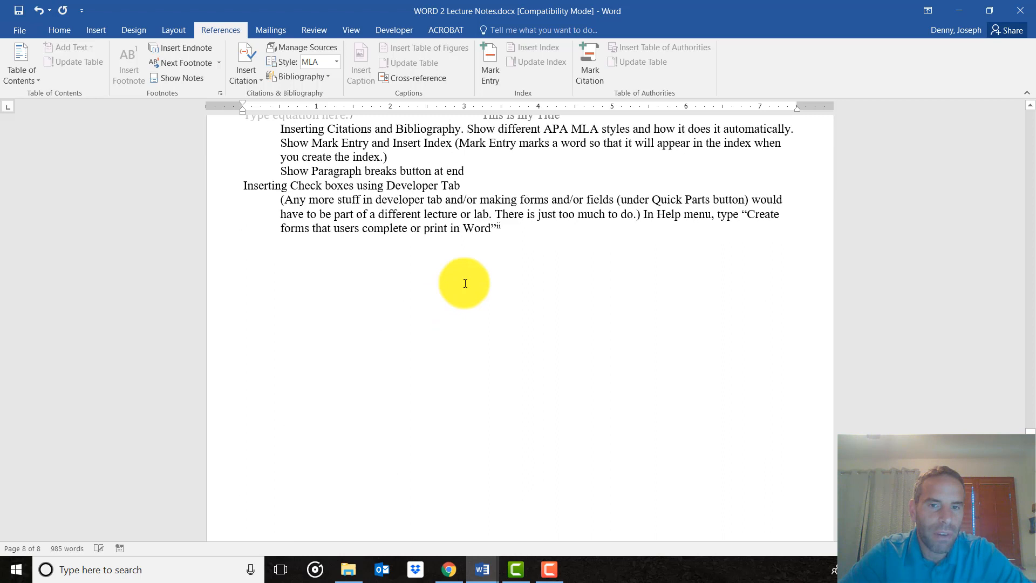
pyautogui.click(513, 228)
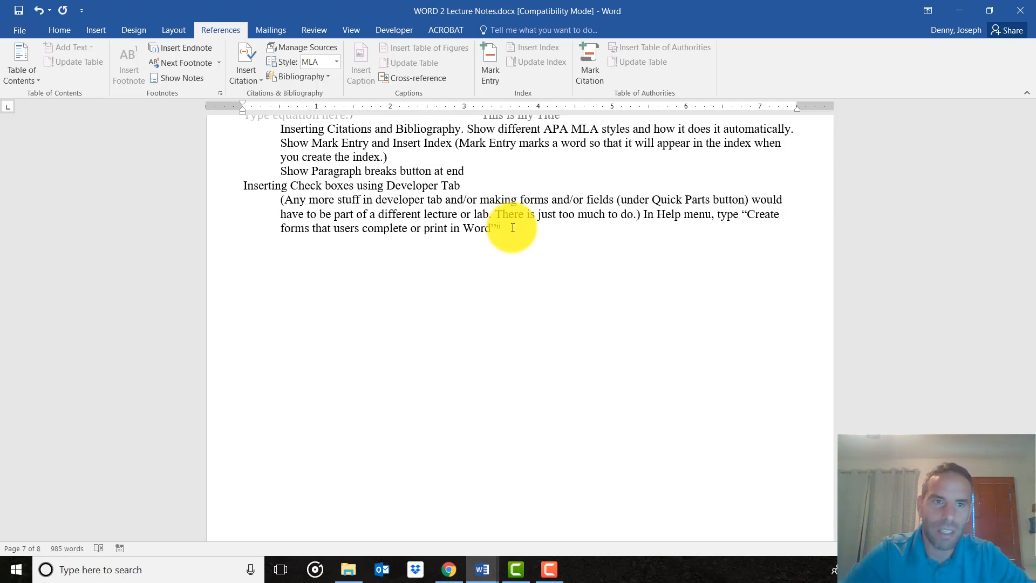
# Examine the list of available citation and bibliography styles.
pyautogui.scroll(8, 513, 209)
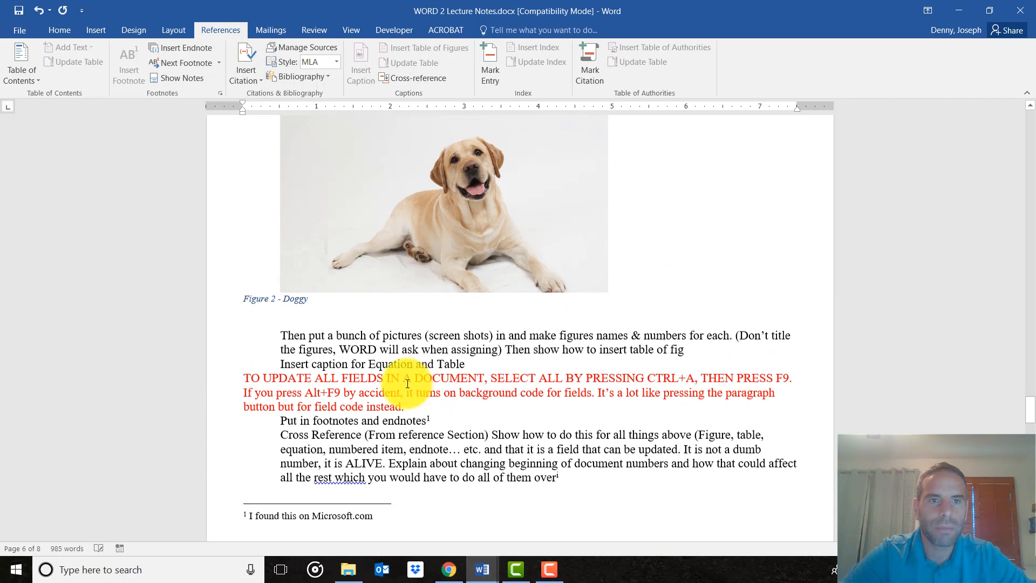
pyautogui.scroll(4, 407, 383)
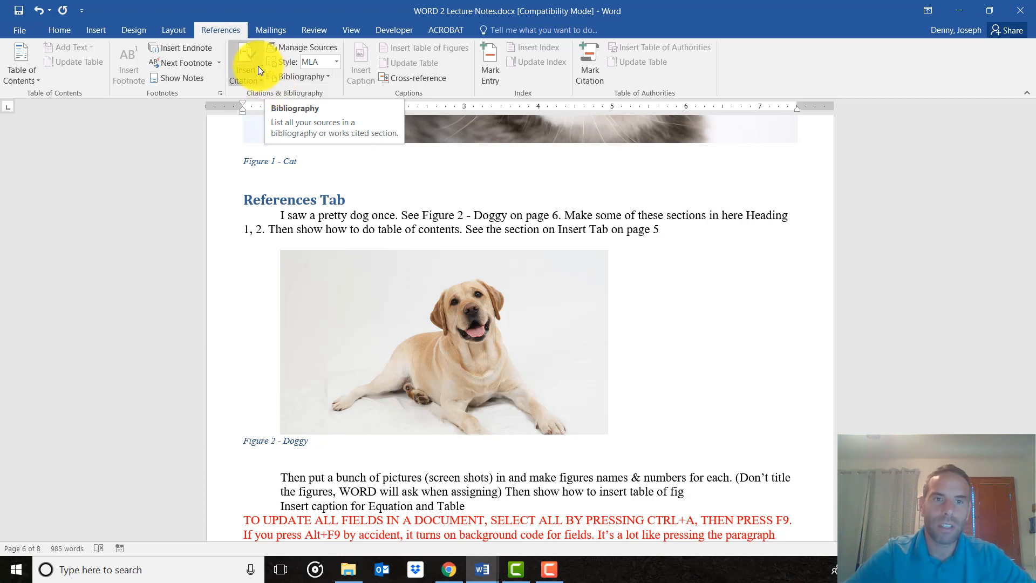
pyautogui.click(337, 62)
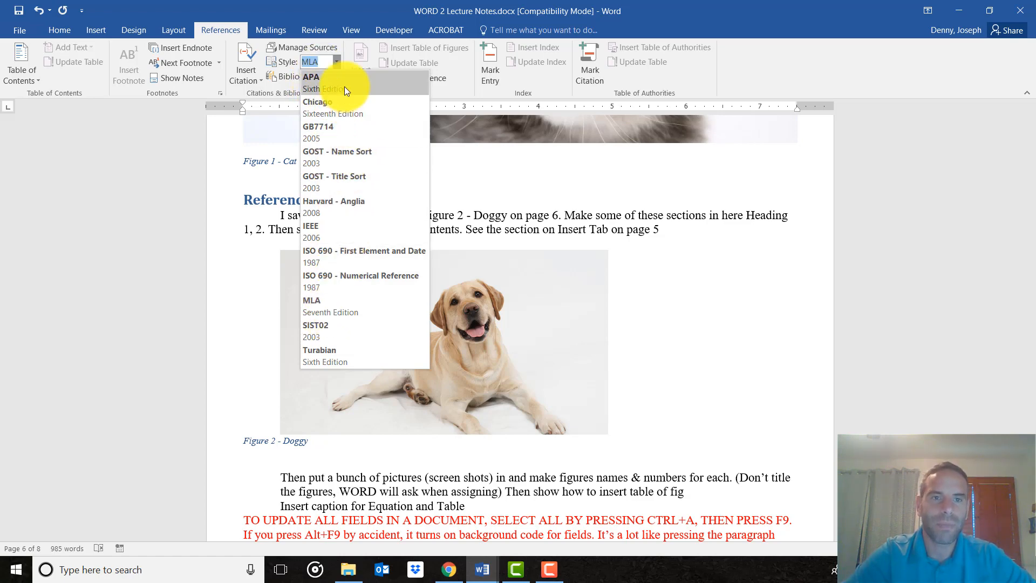
pyautogui.click(334, 61)
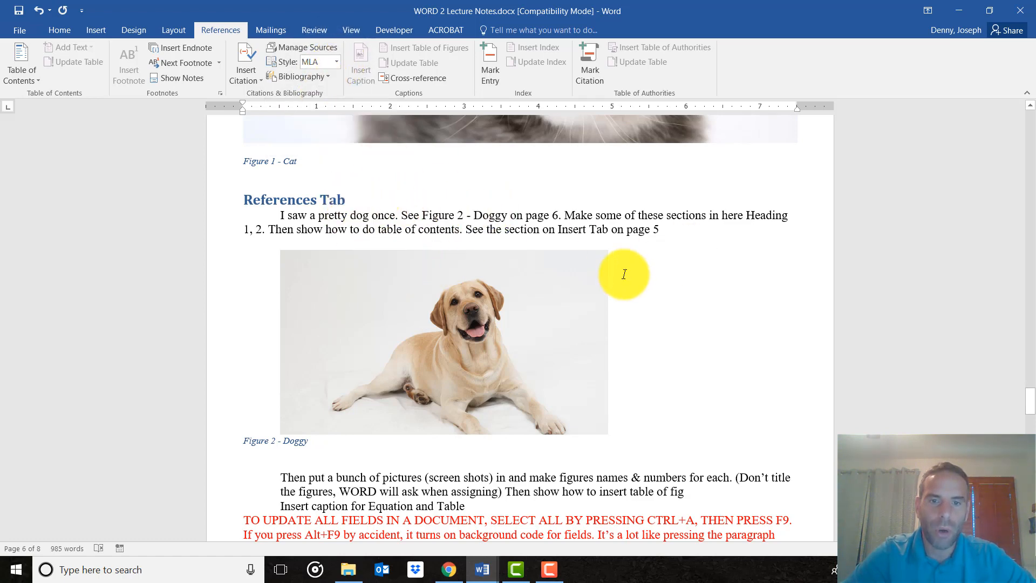
# Start a new book source after "Insert caption for Equation and Table", with author "Dr. Suess" and title "Cat in the Hat".
pyautogui.scroll(-3, 523, 273)
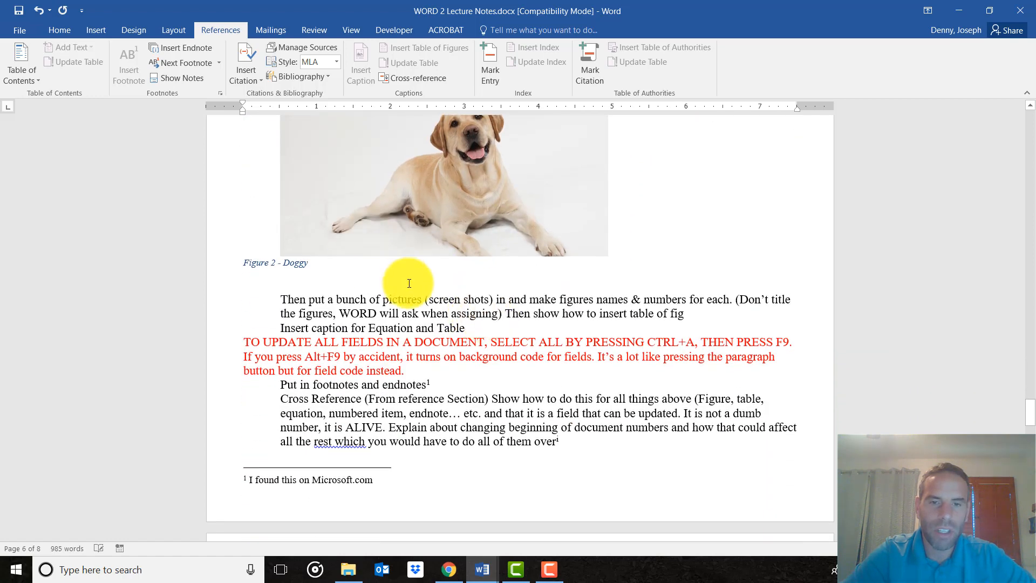
pyautogui.click(478, 329)
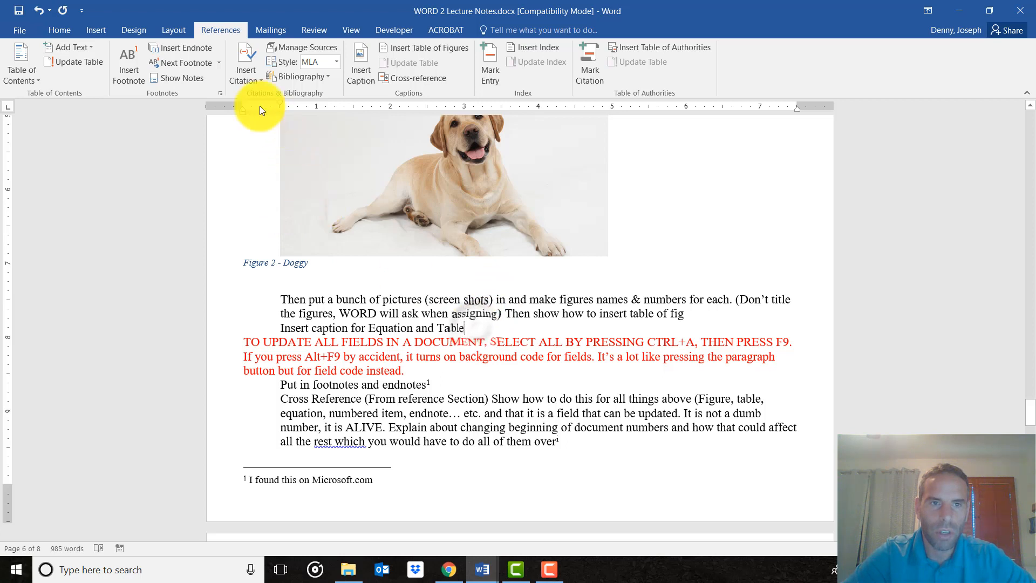
pyautogui.click(252, 63)
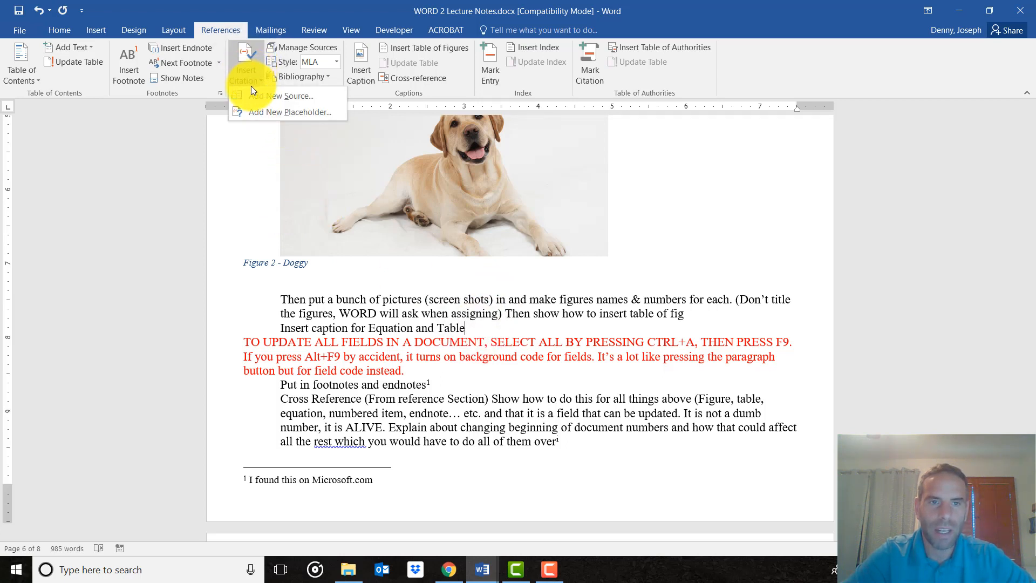
pyautogui.click(290, 98)
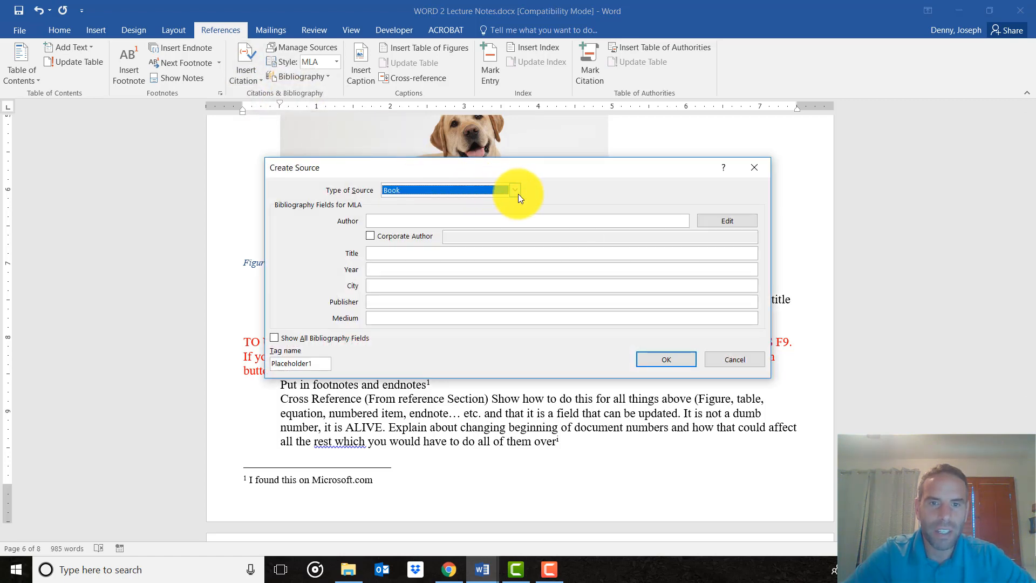
pyautogui.click(432, 220)
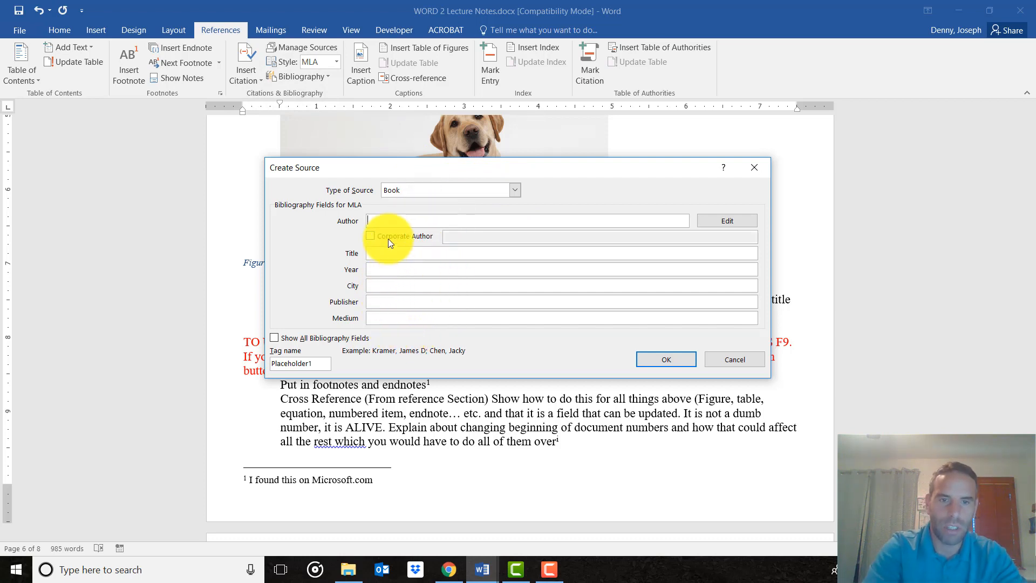
pyautogui.write('Dr. Suess')
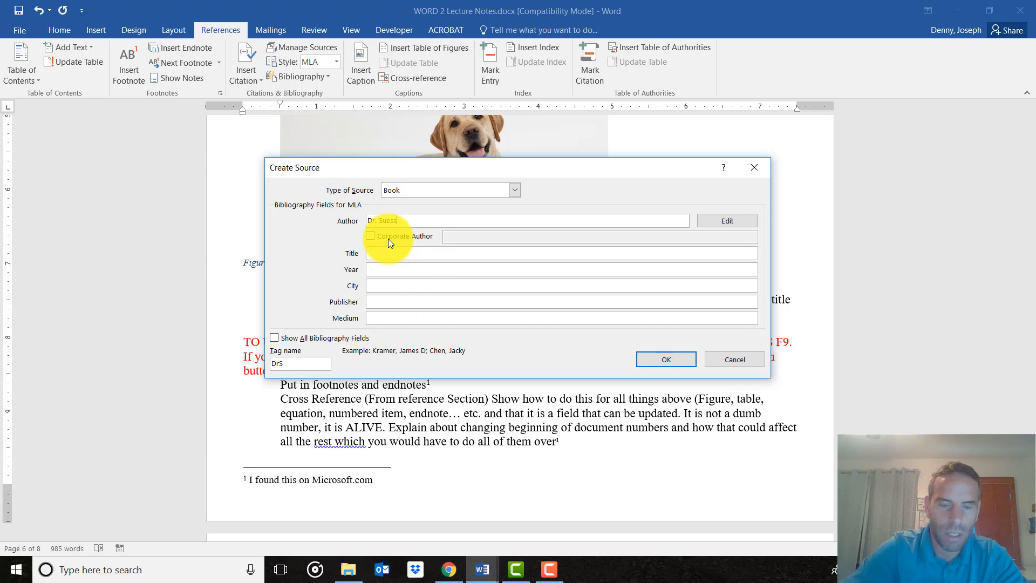
pyautogui.click(413, 256)
pyautogui.write('Cat in the ')
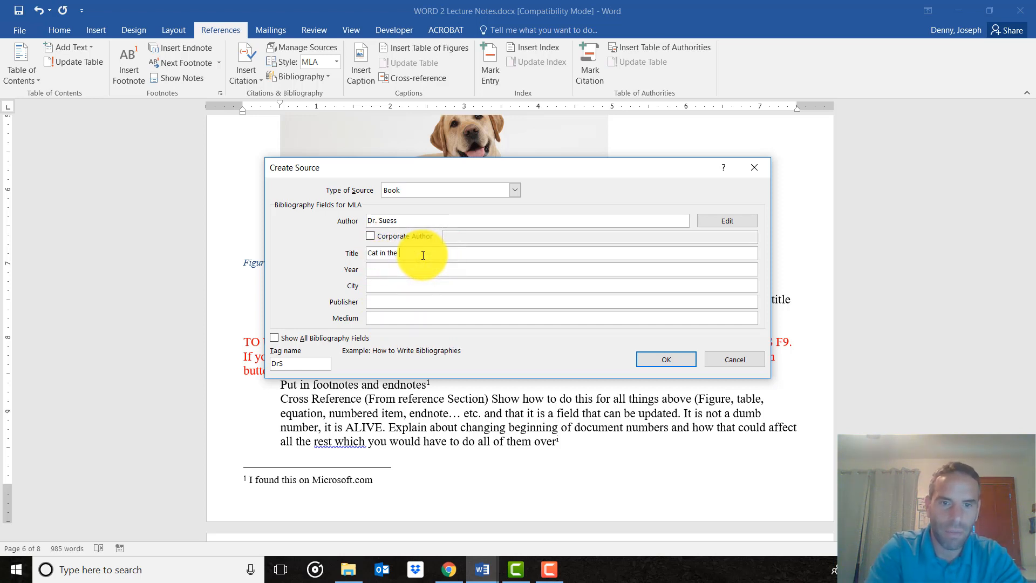
pyautogui.write('Hat')
# Complete the book source with year 1962, city Beverly Hills and publisher Westinghouse, and insert its citation.
pyautogui.click(421, 270)
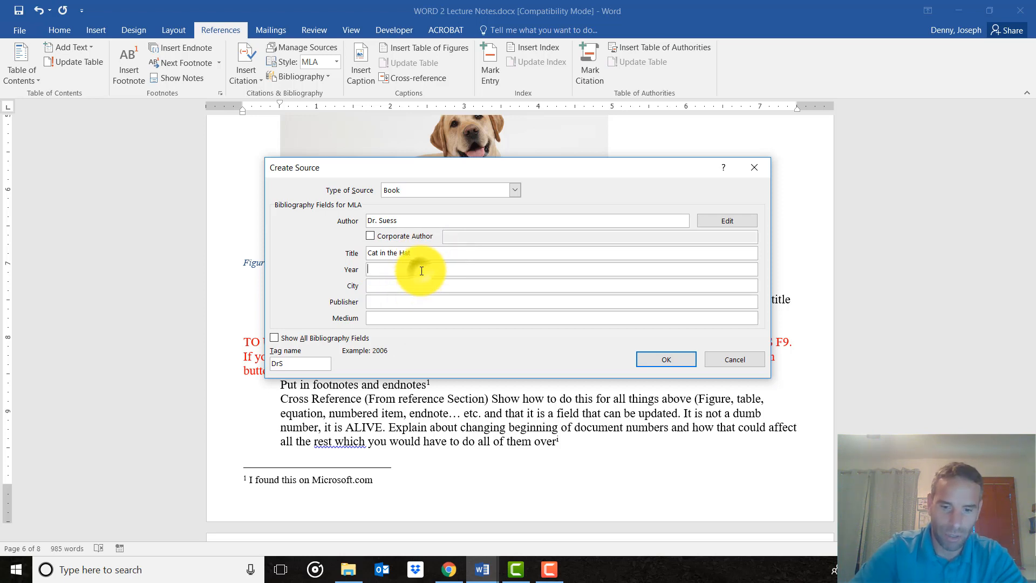
pyautogui.write('1962')
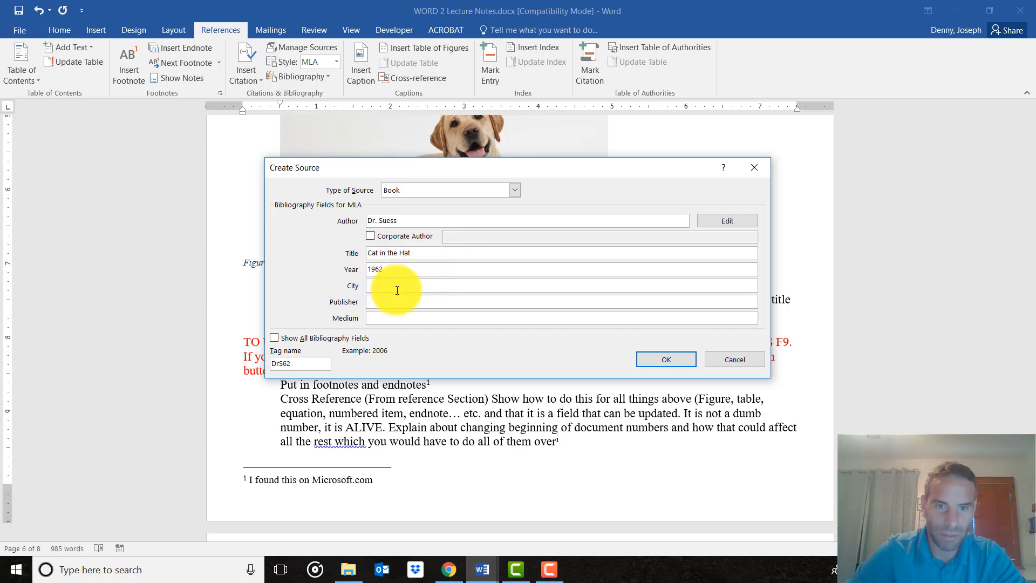
pyautogui.click(398, 290)
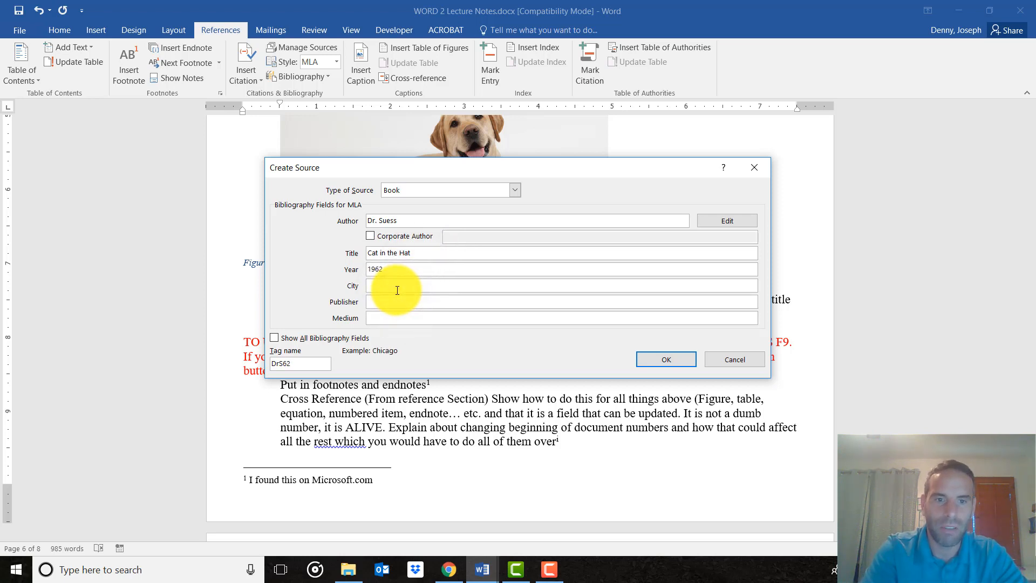
pyautogui.write('Beverly Hills')
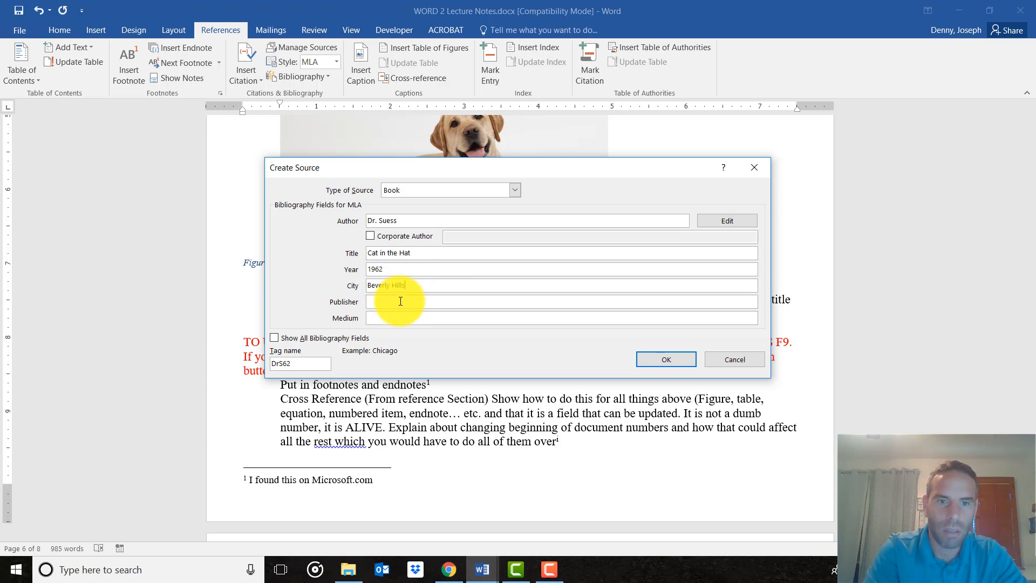
pyautogui.click(401, 301)
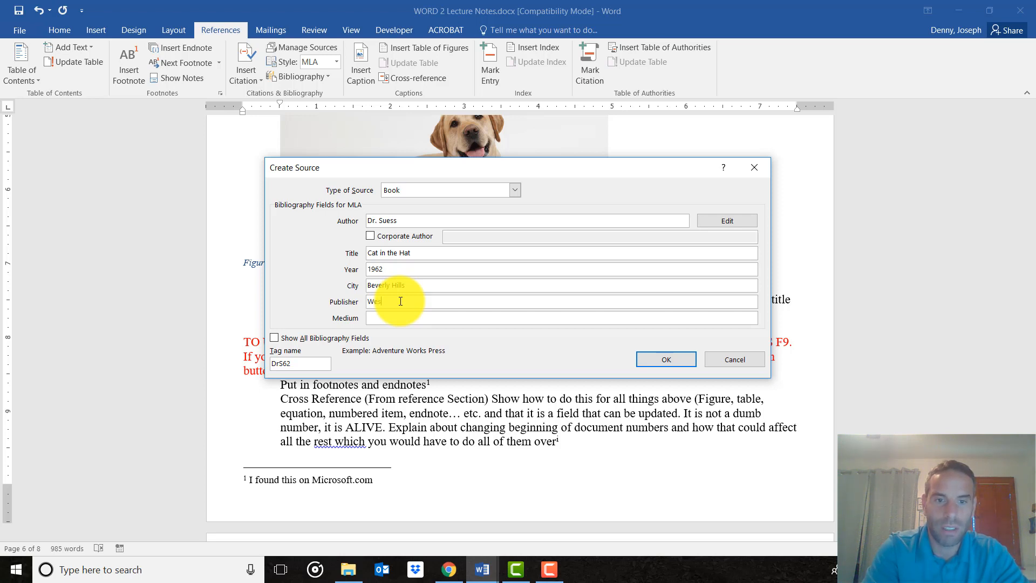
pyautogui.write('Westinghouse')
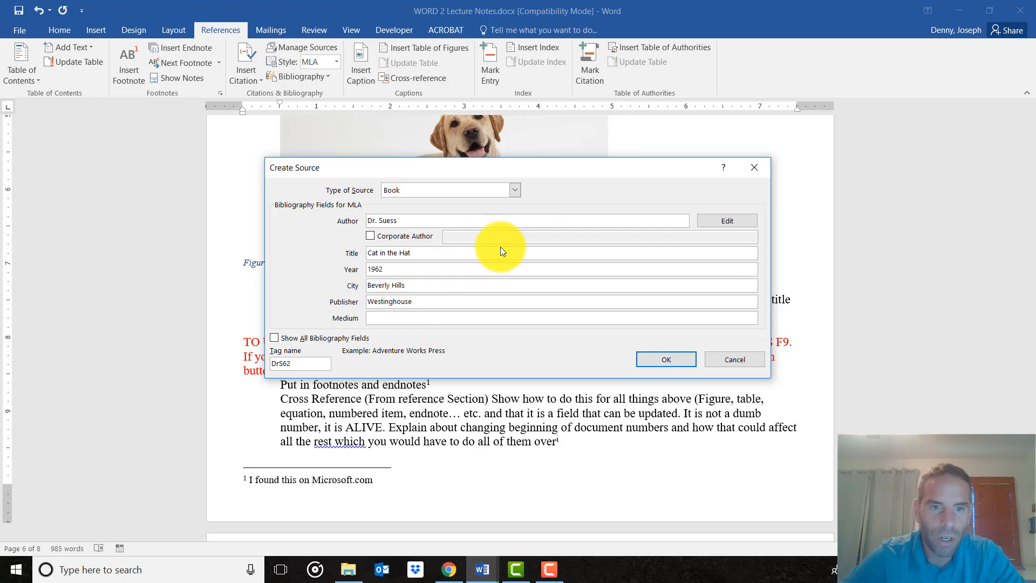
pyautogui.click(665, 360)
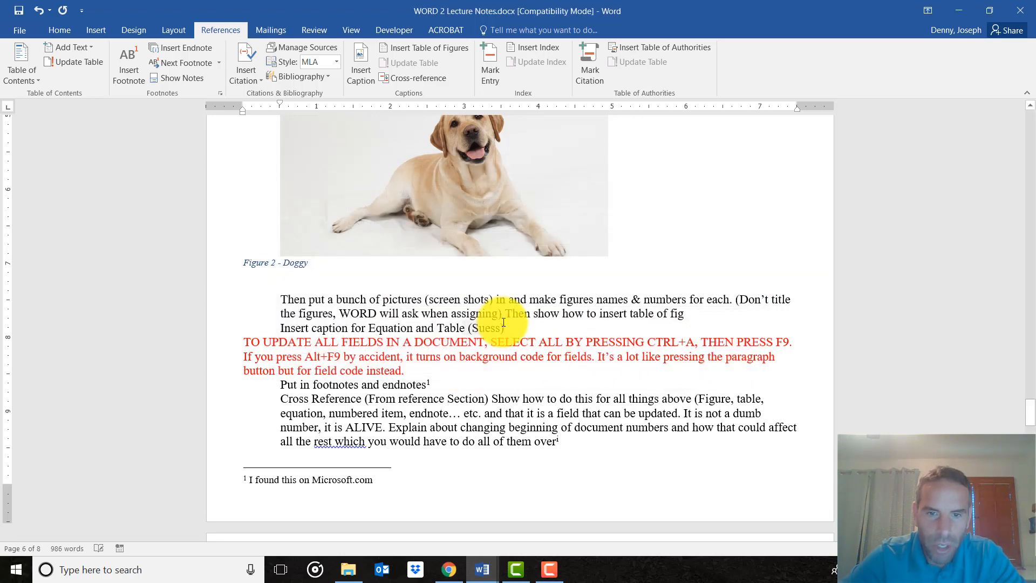
# Inspect the inserted citation and the list of saved sources available for reuse.
pyautogui.doubleClick(485, 328)
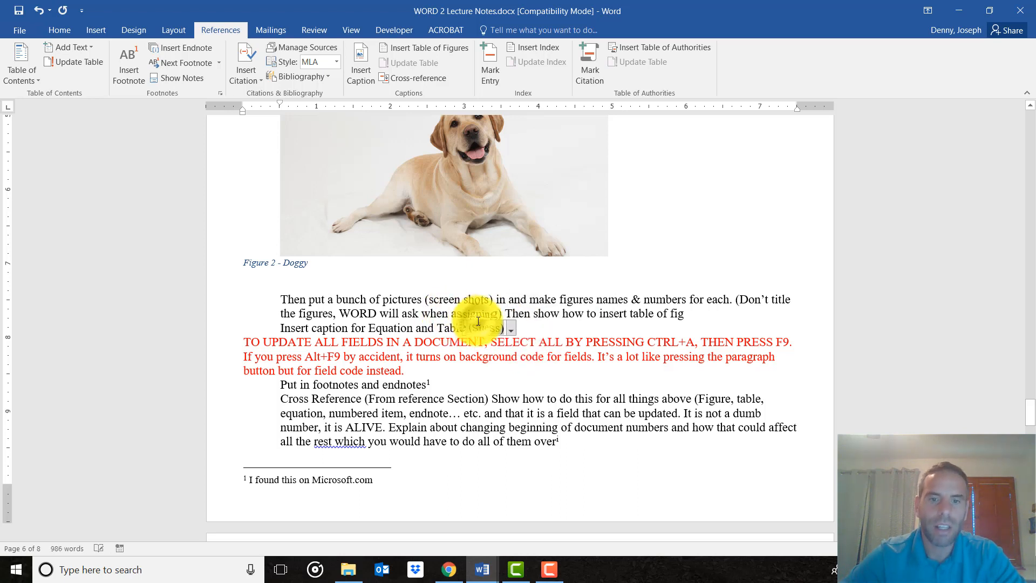
pyautogui.click(565, 342)
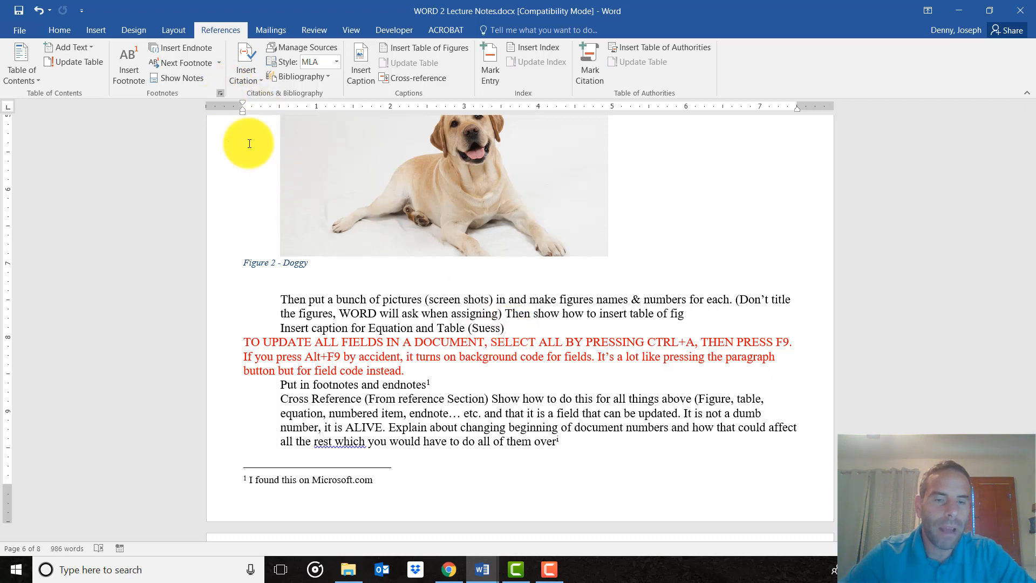
pyautogui.click(245, 70)
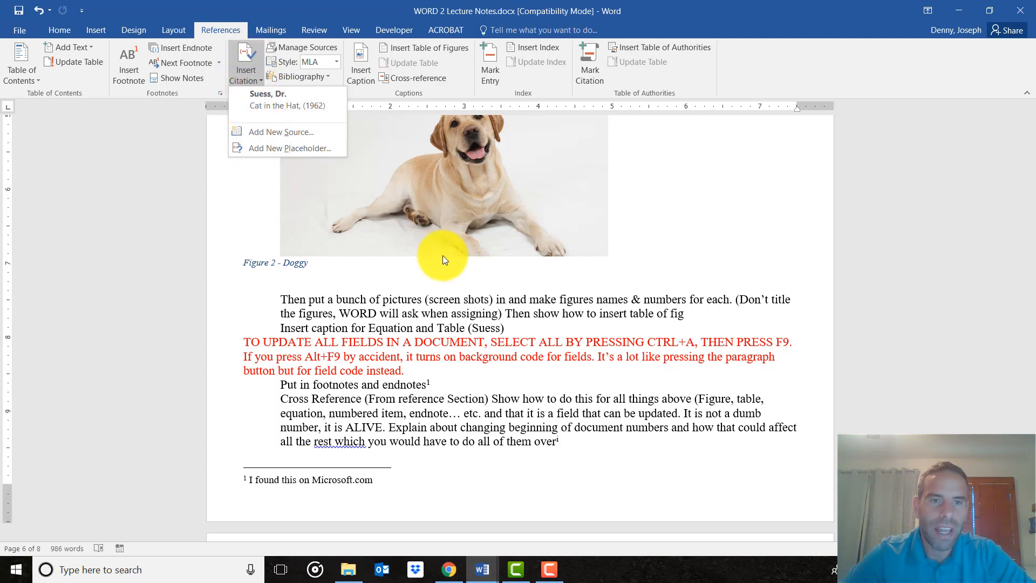
pyautogui.click(574, 303)
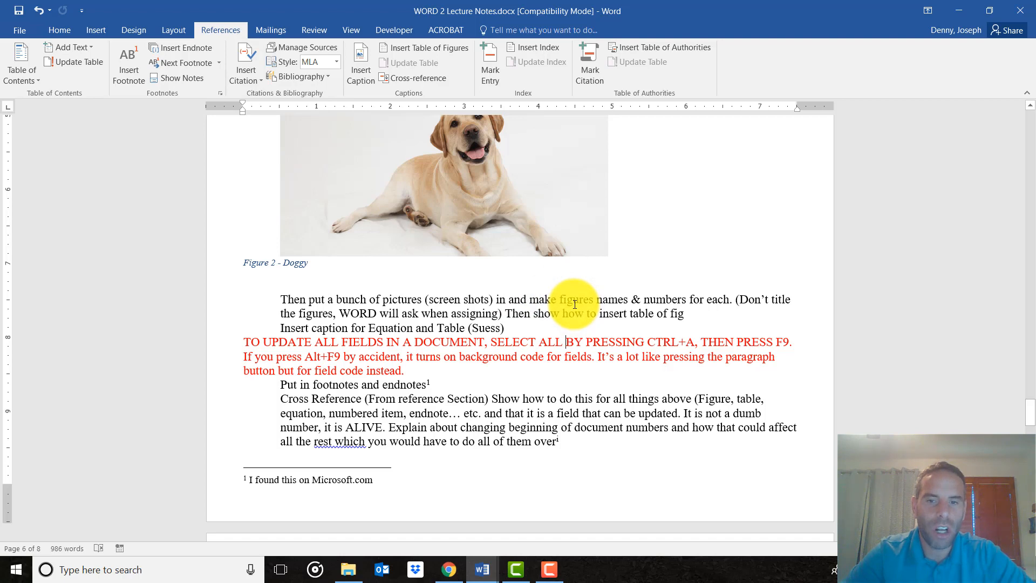
# Enter "Bibliograph" on its own line at the top of page 8 and start a new line below it.
pyautogui.scroll(-3, 574, 303)
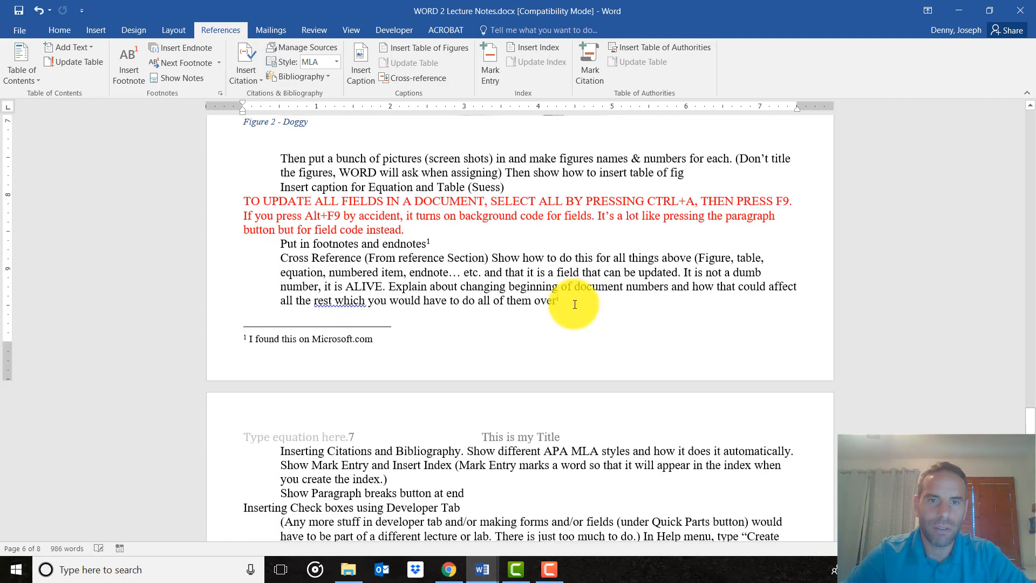
pyautogui.scroll(-15, 575, 304)
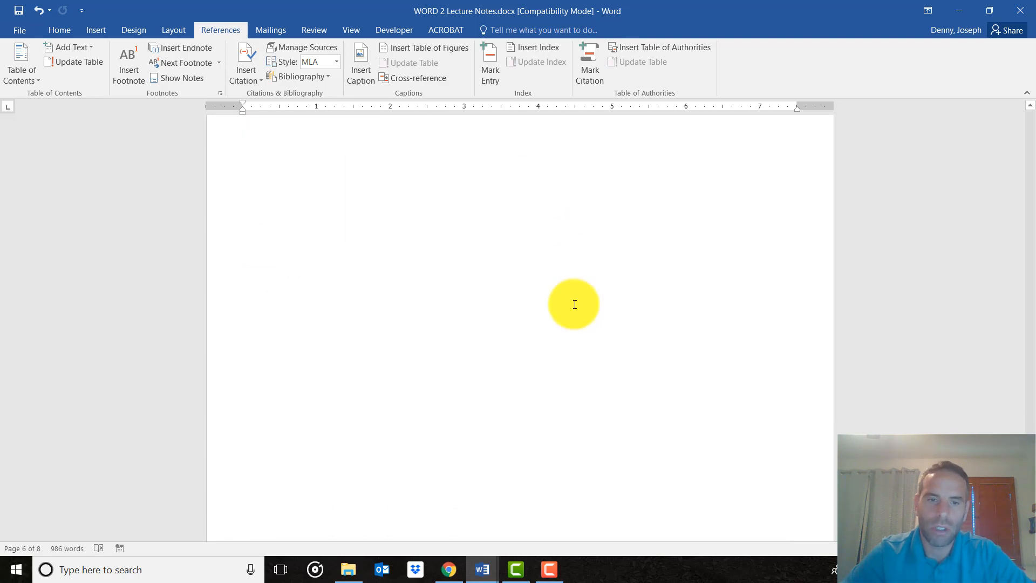
pyautogui.scroll(5, 574, 303)
pyautogui.click(575, 304)
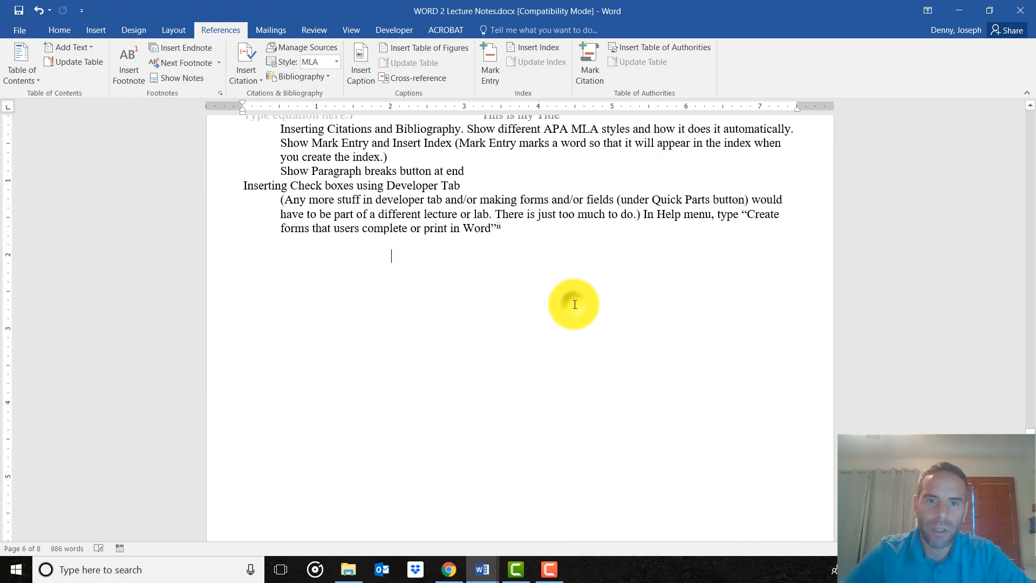
pyautogui.hotkey('ctrl', 'z')
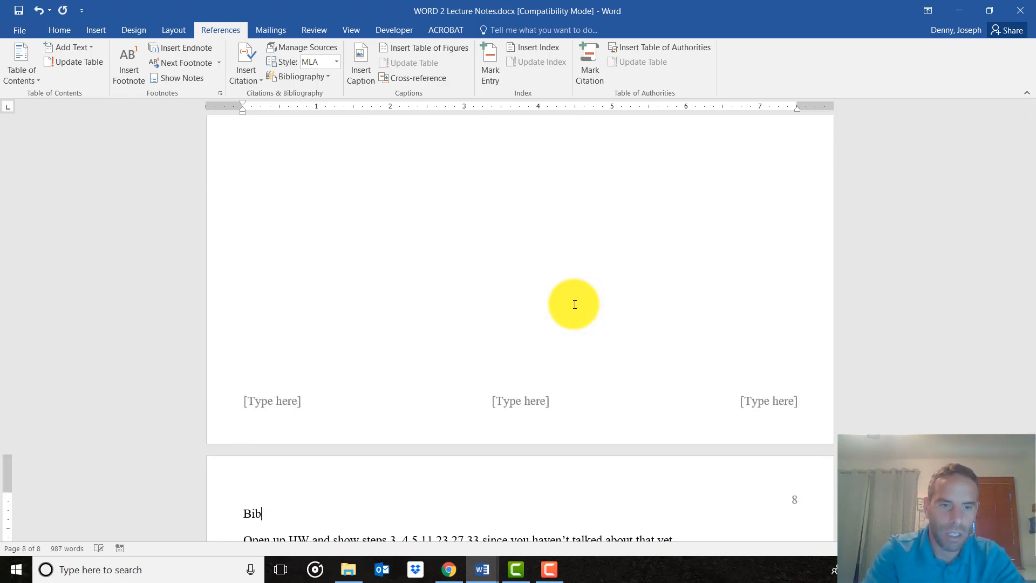
pyautogui.press('Return')
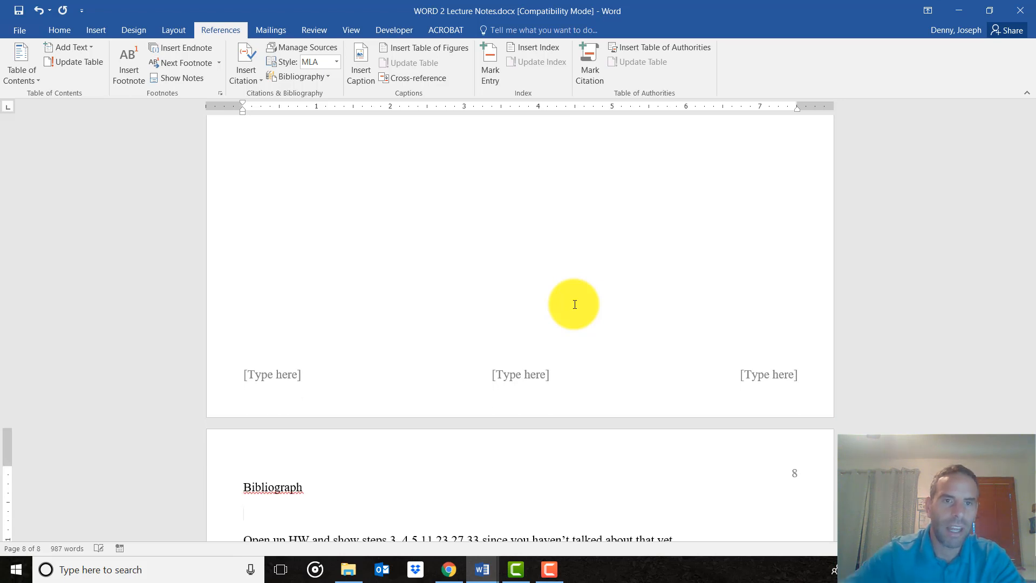
# Insert the built-in Bibliography below the "Bibliograph" line on page 8 and switch the citation style to APA.
pyautogui.click(322, 79)
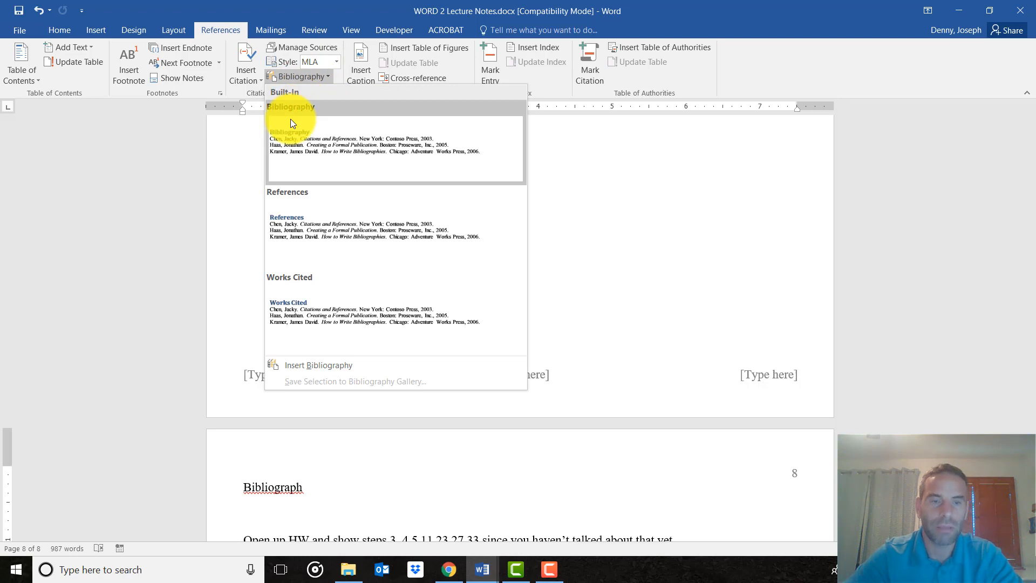
pyautogui.click(326, 134)
pyautogui.scroll(2, 438, 335)
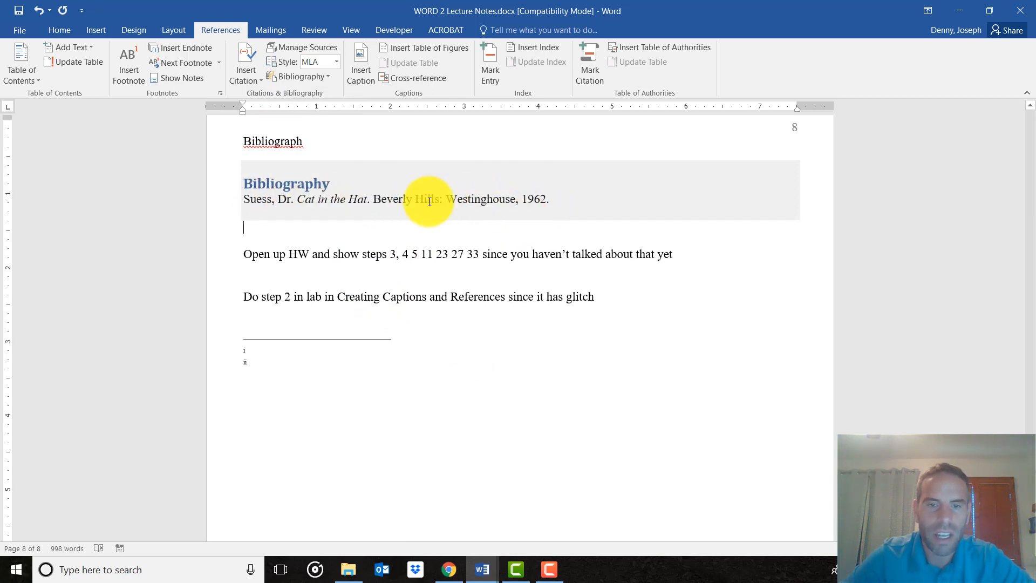
pyautogui.click(338, 60)
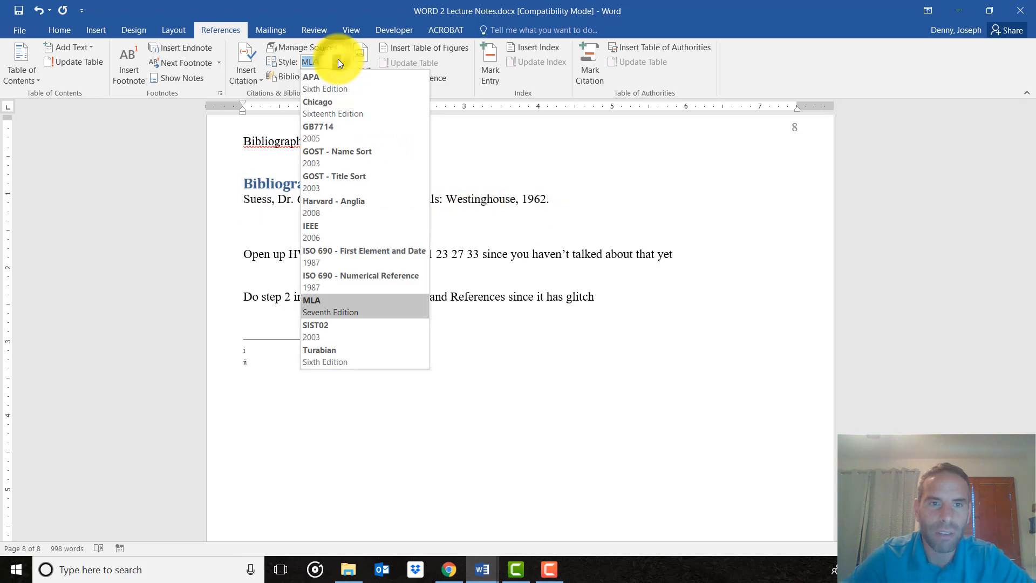
pyautogui.click(331, 79)
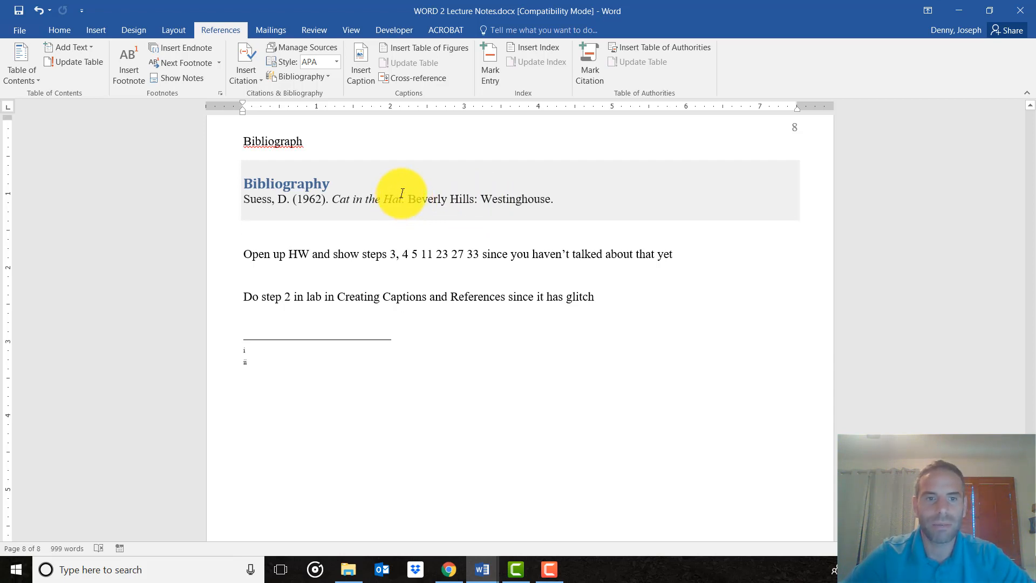
# Examine the bibliography fields for a new source of type Web site from page 7, and leave without creating it.
pyautogui.scroll(1, 300, 276)
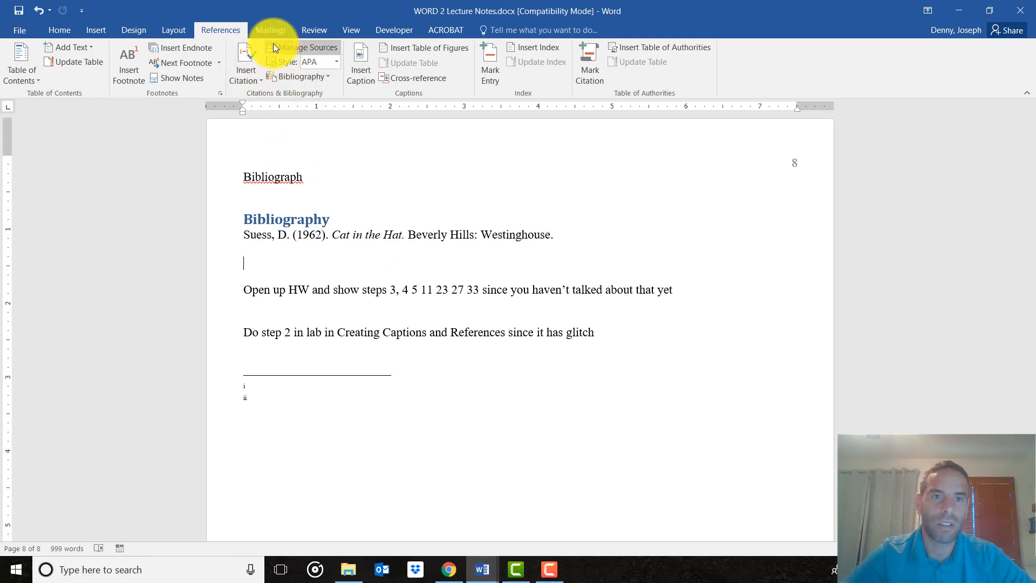
pyautogui.scroll(12, 327, 170)
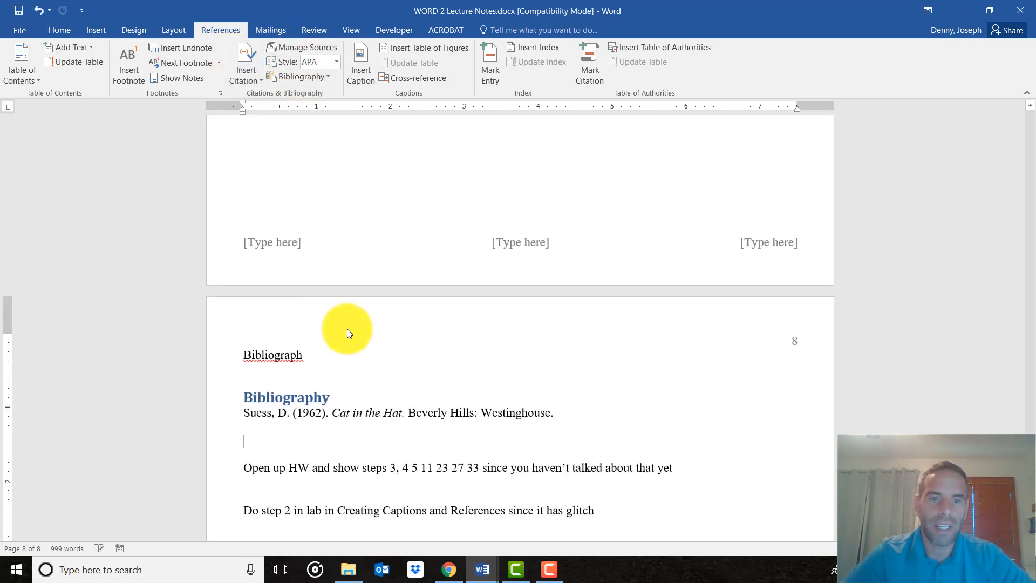
pyautogui.scroll(3, 346, 332)
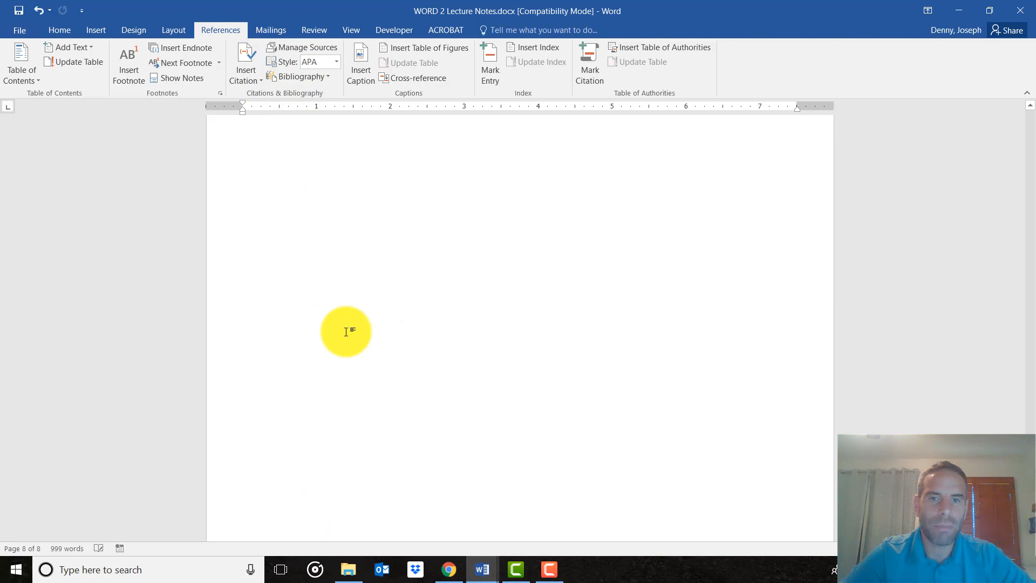
pyautogui.scroll(5, 405, 370)
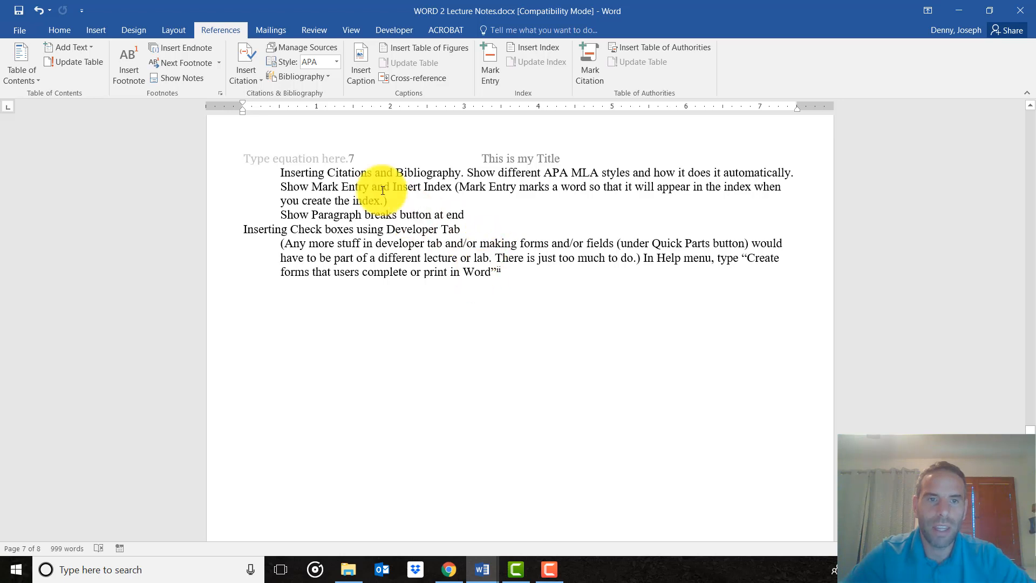
pyautogui.click(253, 60)
pyautogui.click(531, 260)
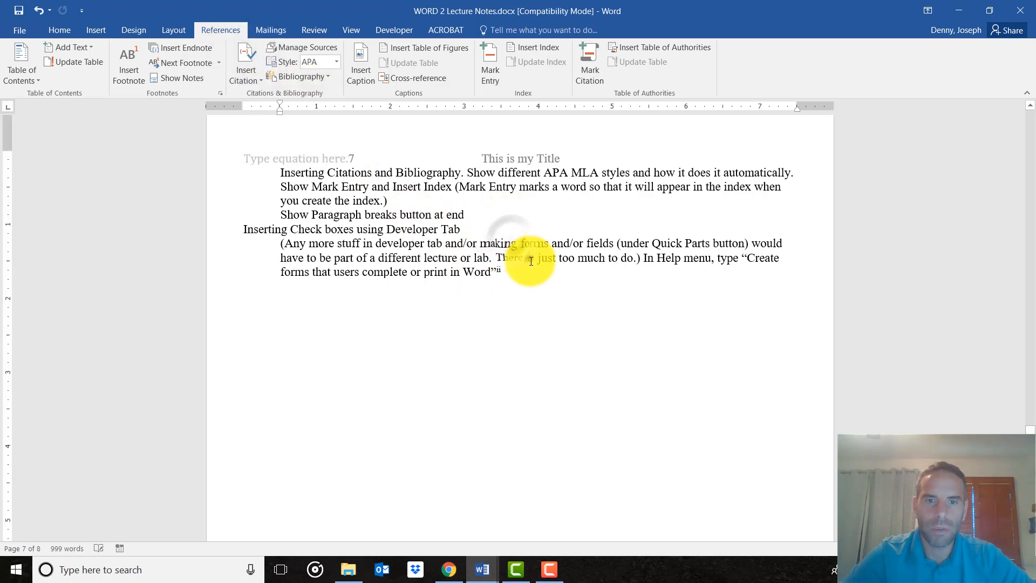
pyautogui.click(474, 201)
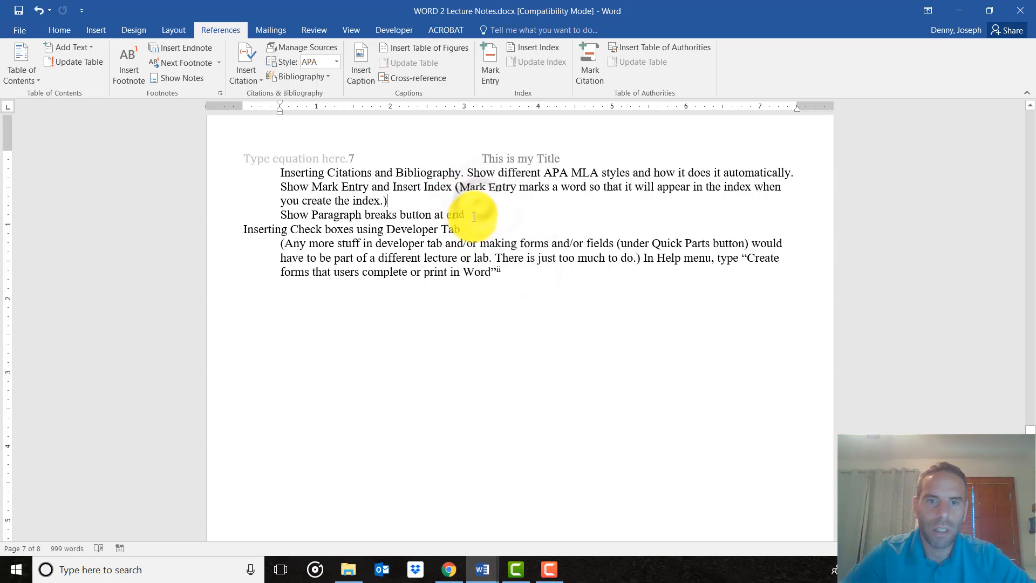
pyautogui.click(246, 57)
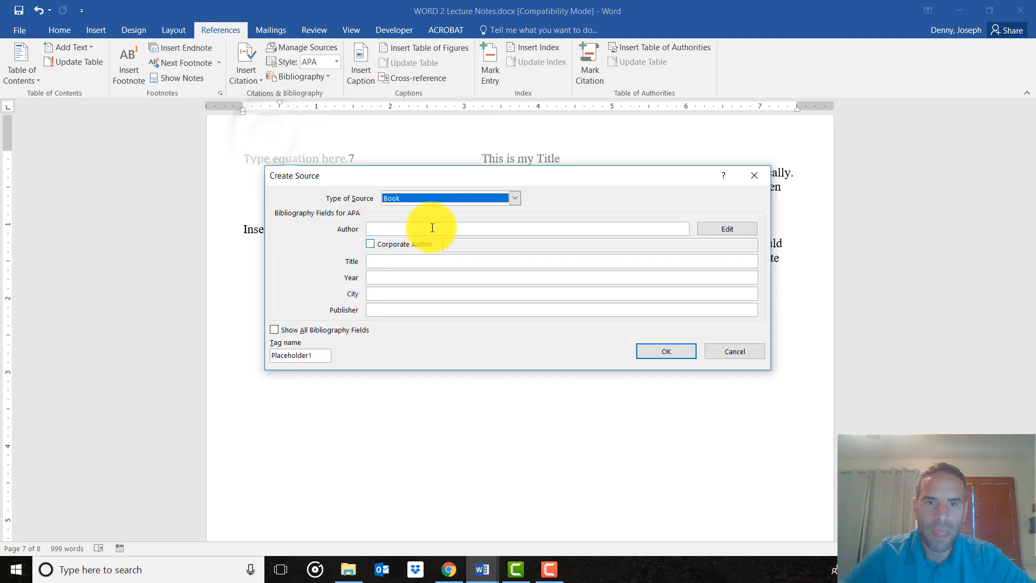
pyautogui.click(516, 199)
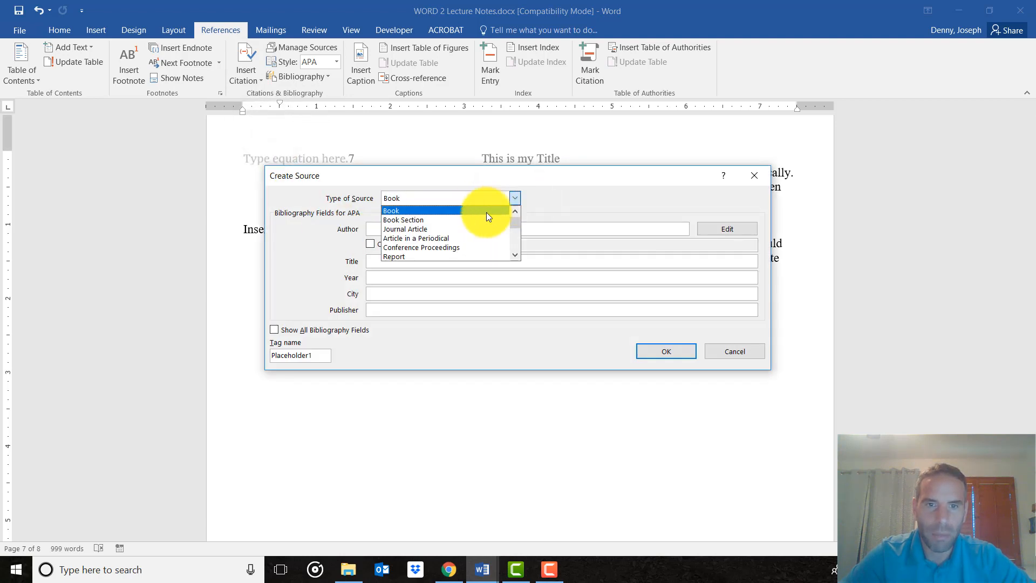
pyautogui.scroll(-2, 481, 222)
pyautogui.click(399, 247)
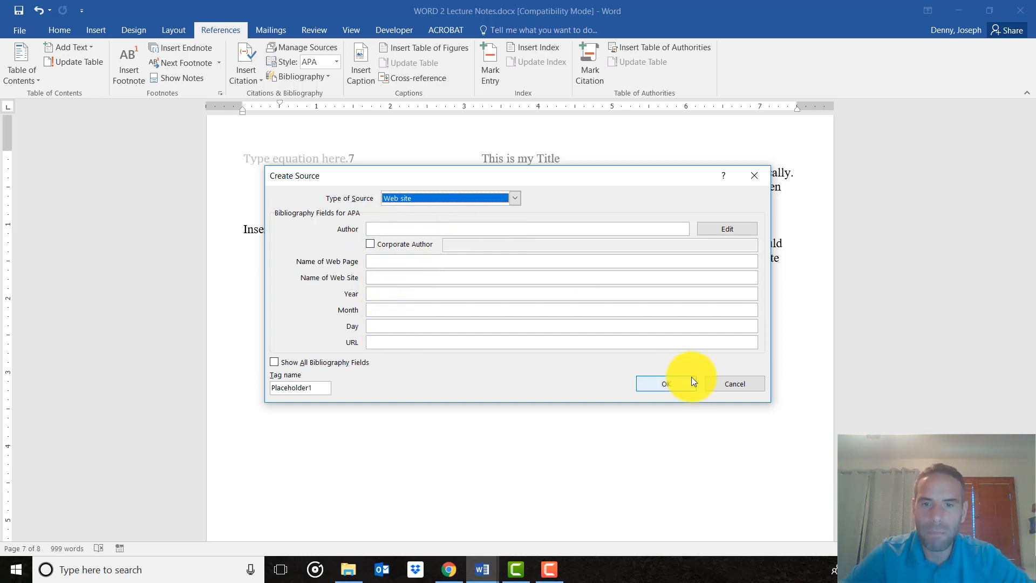
pyautogui.click(727, 392)
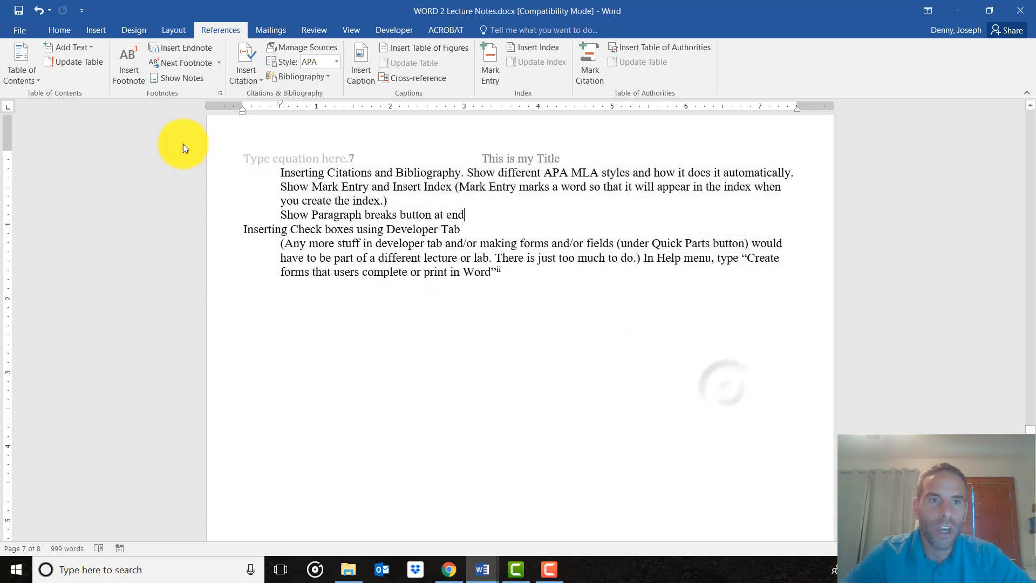
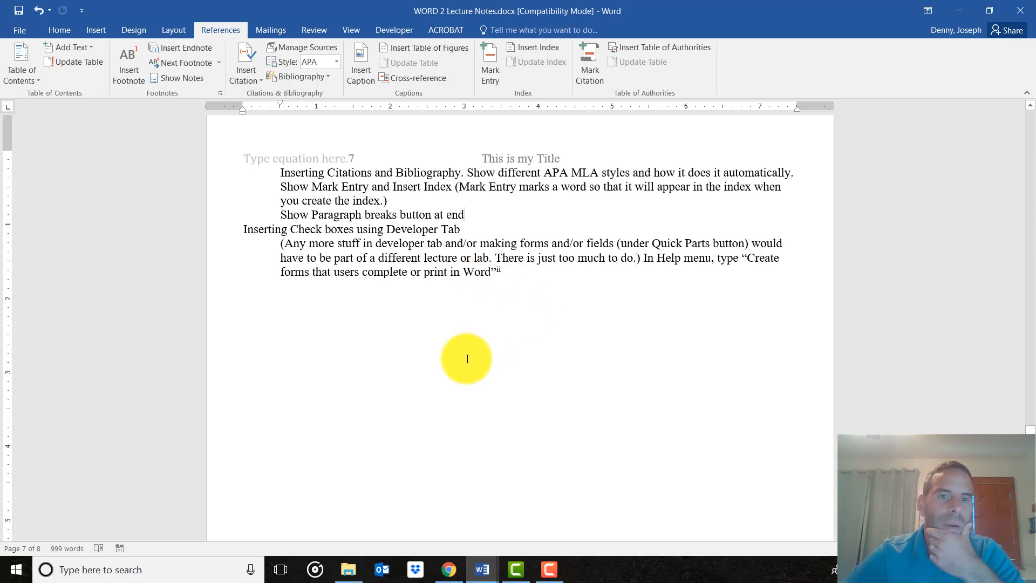
# Enter "Index" on its own line below the last paragraph on page 7 and start a new line below it.
pyautogui.scroll(7, 417, 252)
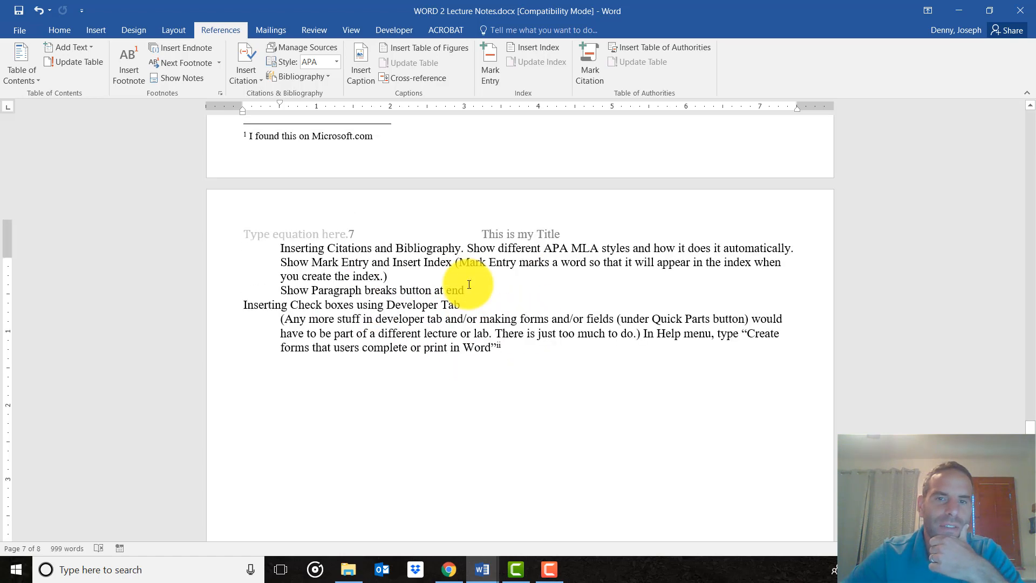
pyautogui.scroll(1, 458, 291)
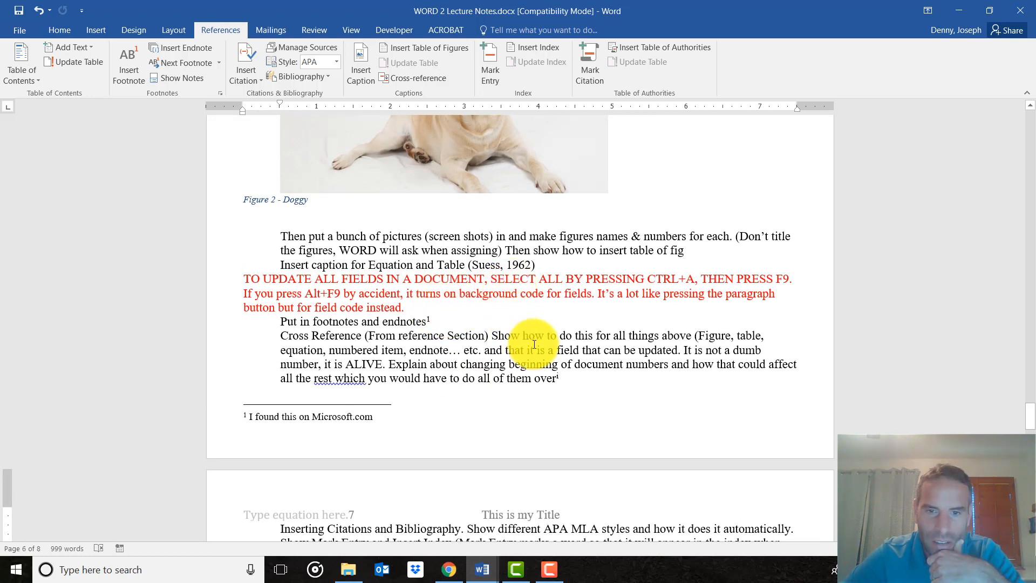
pyautogui.scroll(-8, 534, 345)
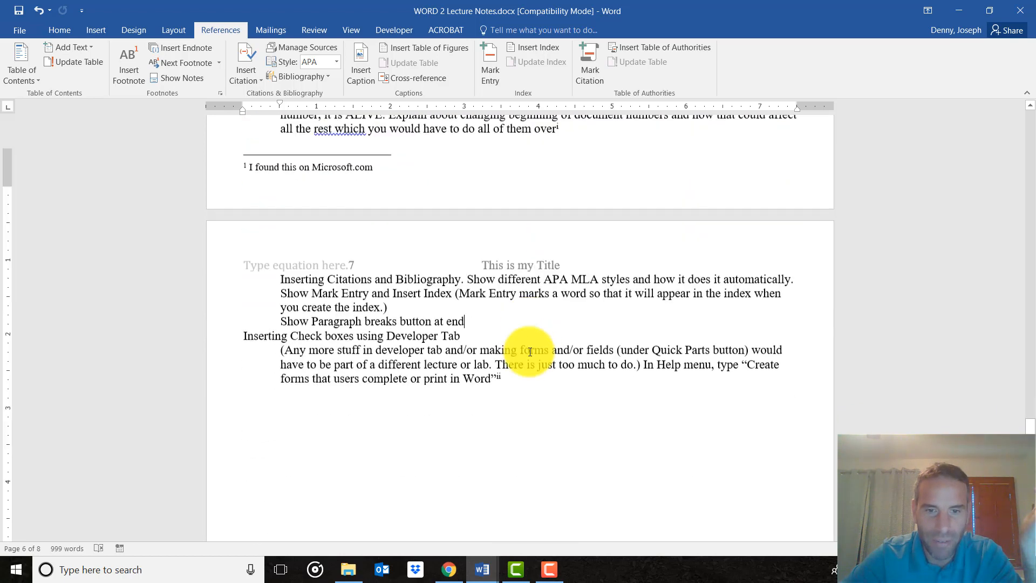
pyautogui.click(493, 335)
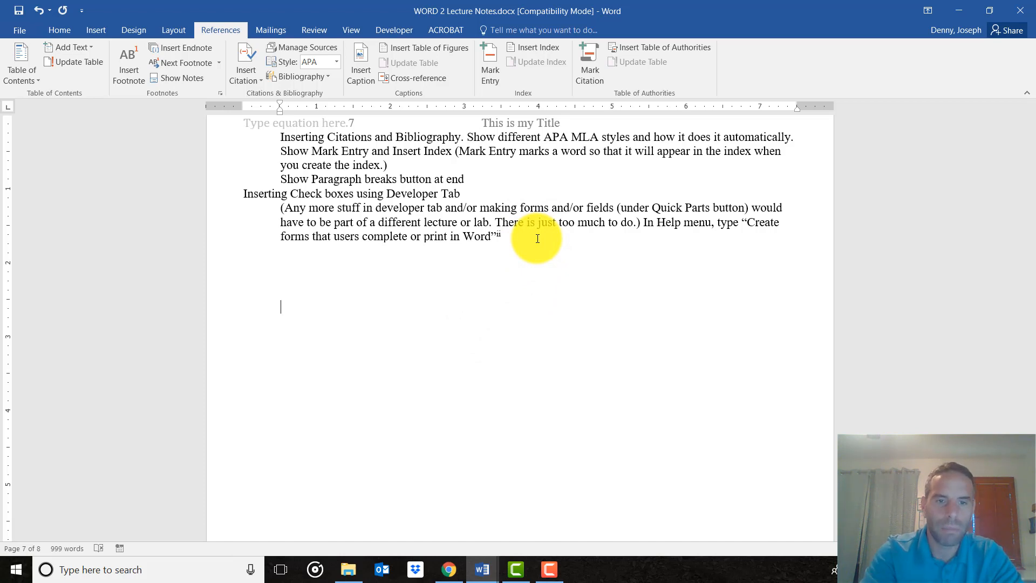
pyautogui.write('I')
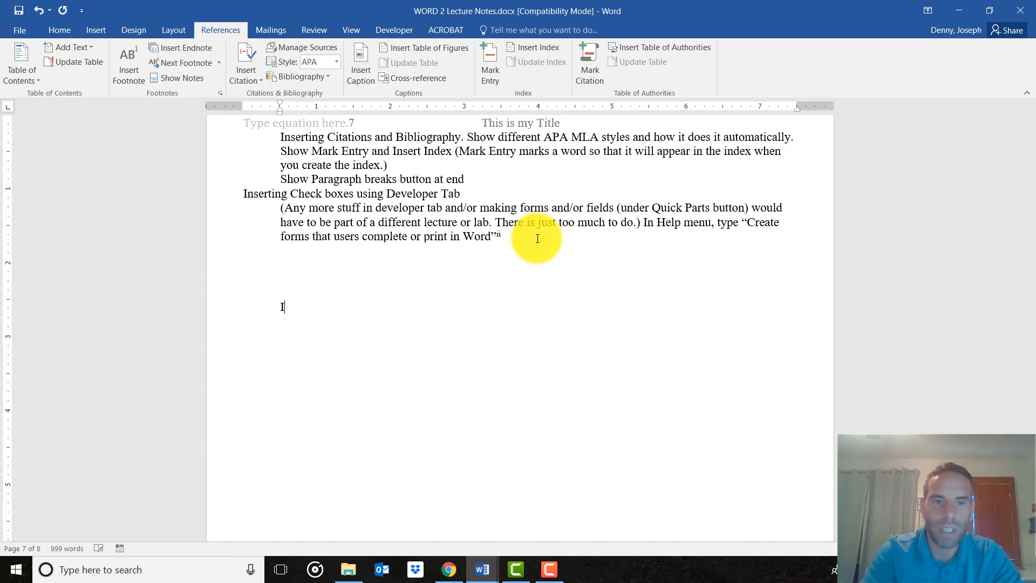
pyautogui.write('ndex')
pyautogui.press('Return')
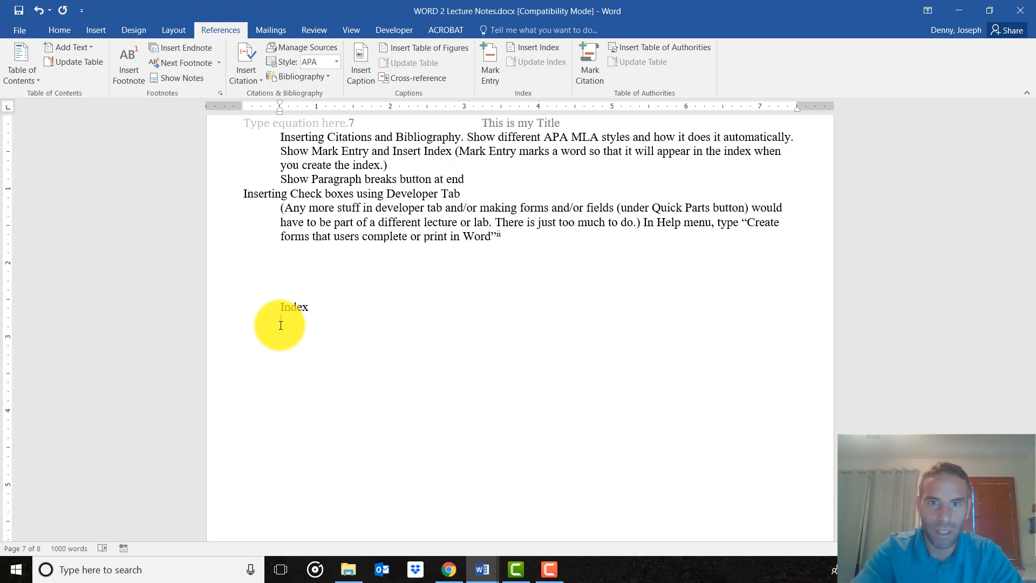
# Enter "Header" as a manual entry on the line below "Index".
pyautogui.scroll(8, 517, 237)
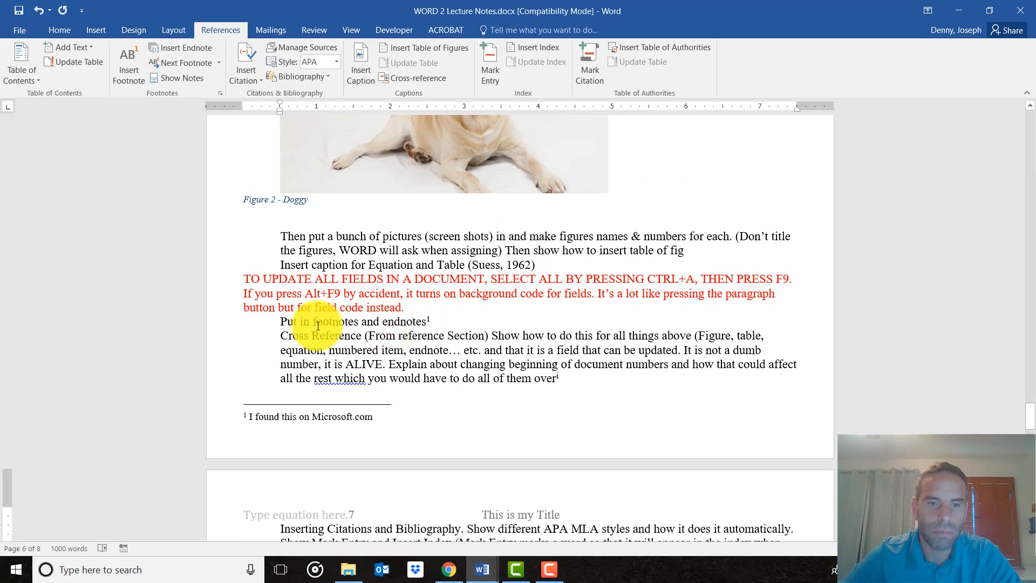
pyautogui.scroll(-4, 429, 345)
pyautogui.scroll(-3, 428, 345)
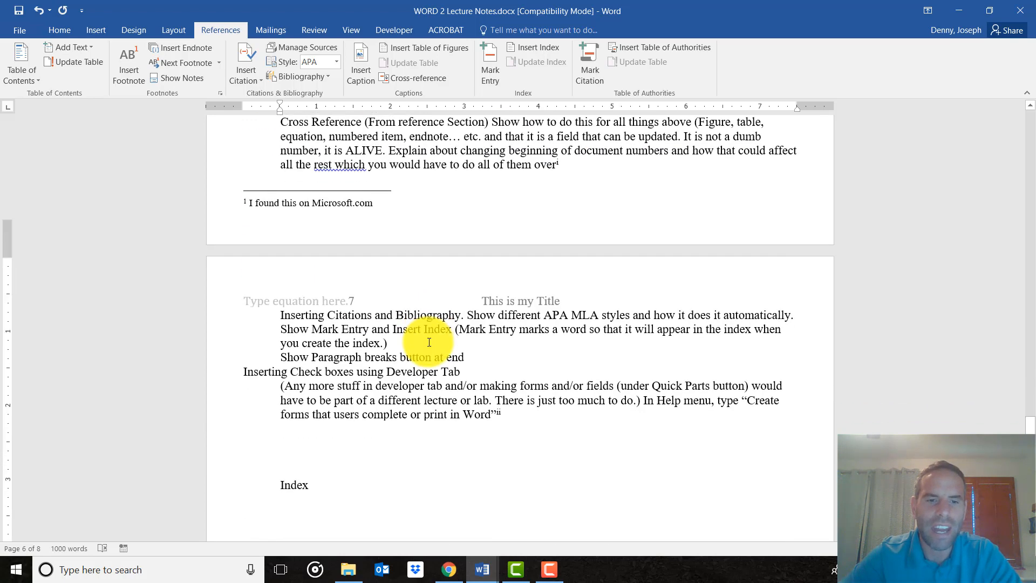
pyautogui.write('h')
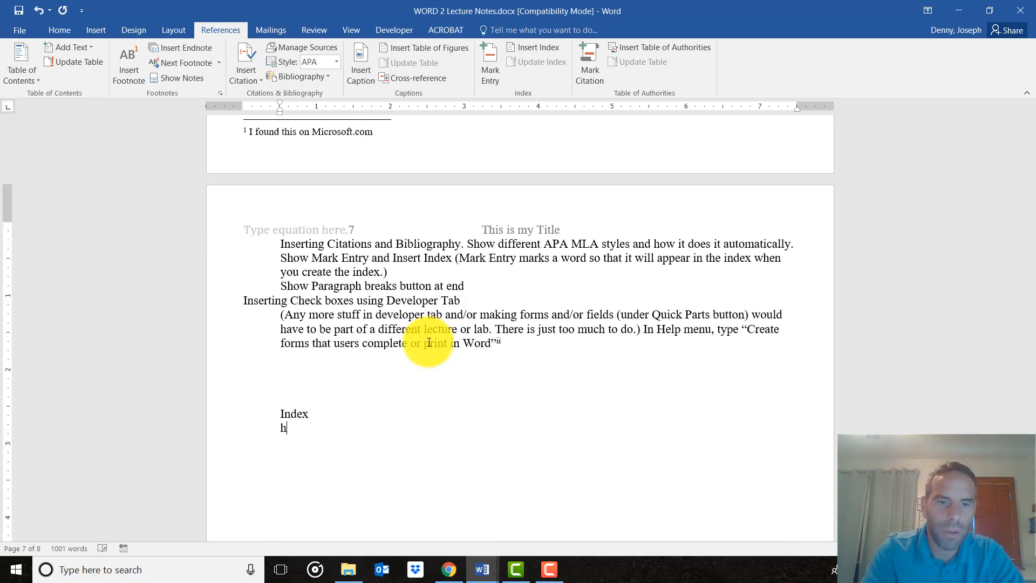
pyautogui.write('eader')
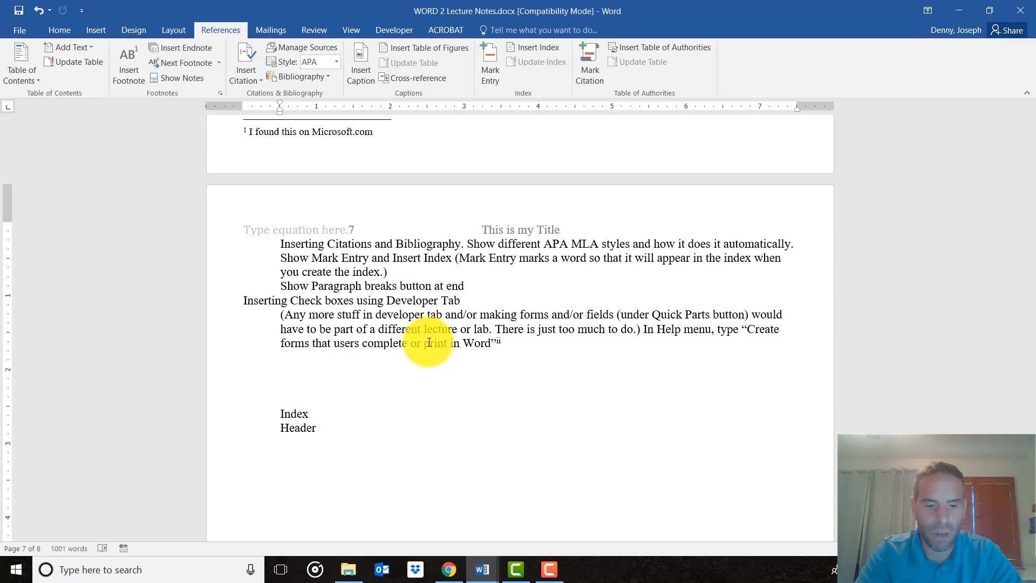
# Search the document for "header", go through the matches, and add "page 5" after the manual "Header" entry under "Index".
pyautogui.hotkey('ctrl', 'f')
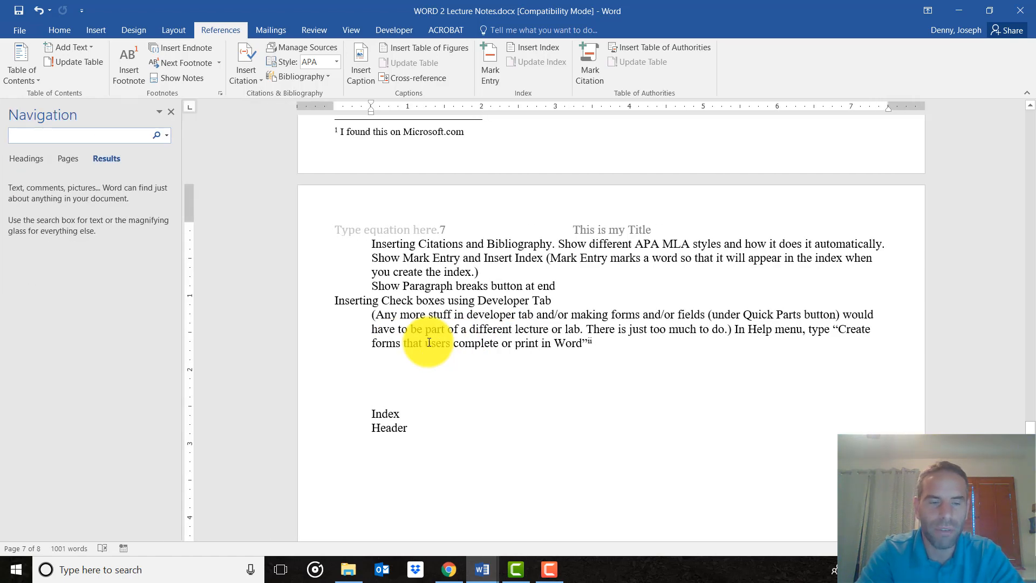
pyautogui.write('header')
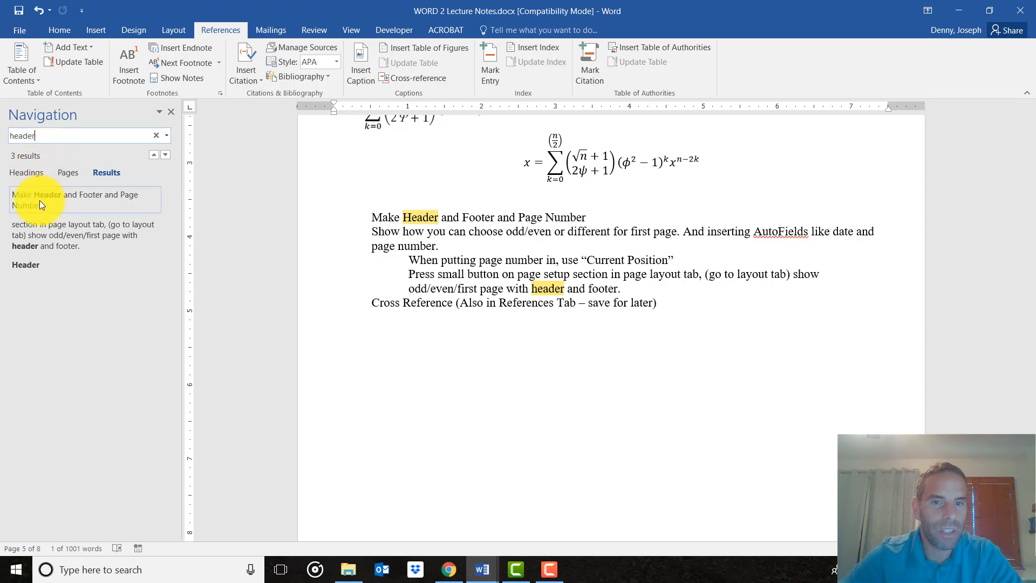
pyautogui.click(425, 231)
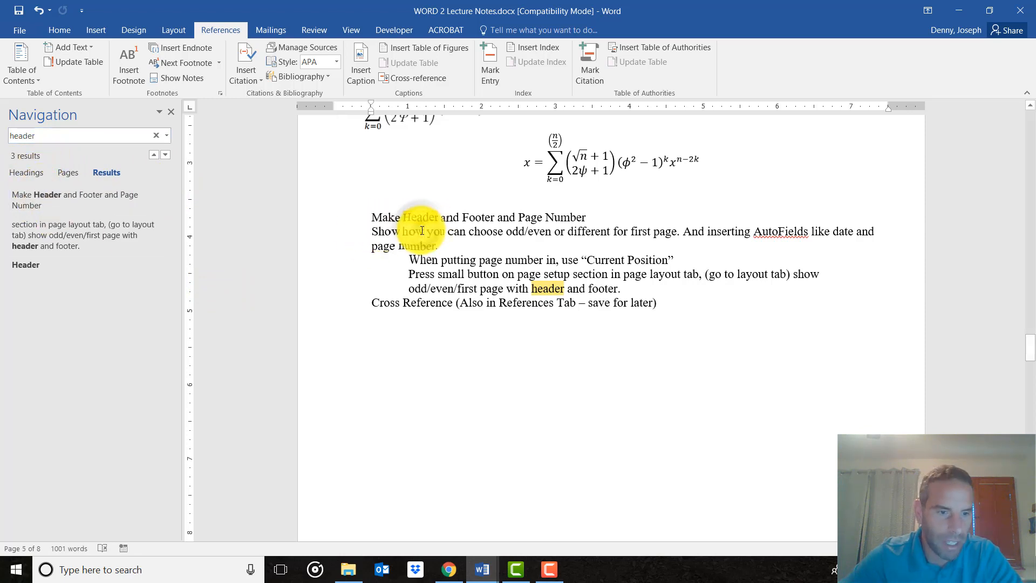
pyautogui.scroll(-3, 522, 292)
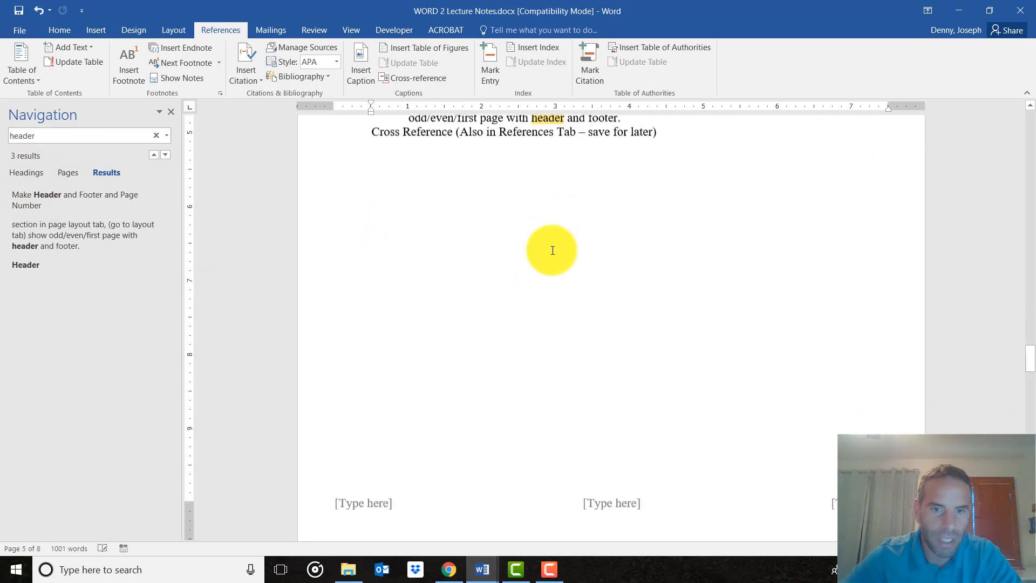
pyautogui.click(166, 154)
pyautogui.click(166, 155)
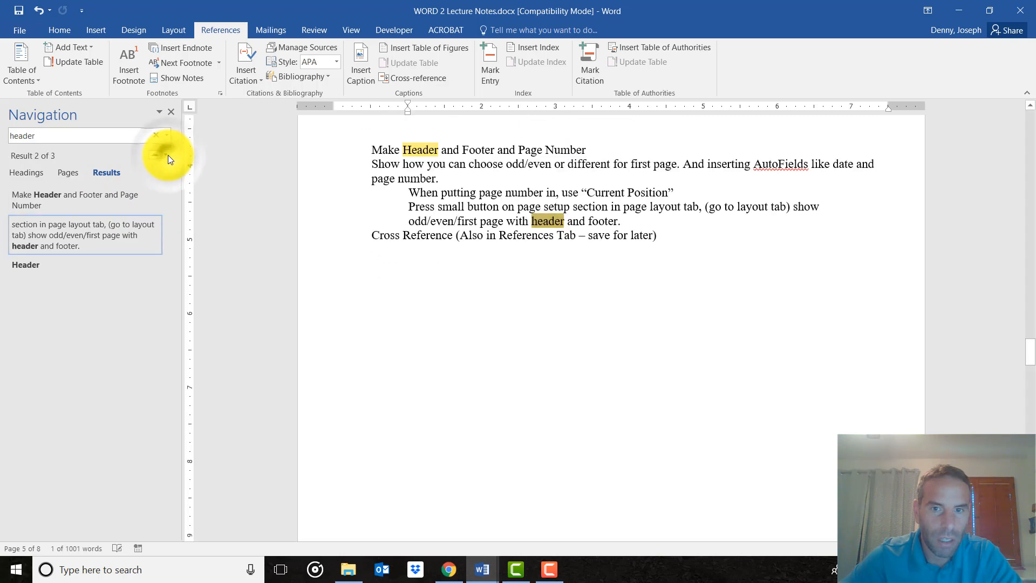
pyautogui.click(166, 155)
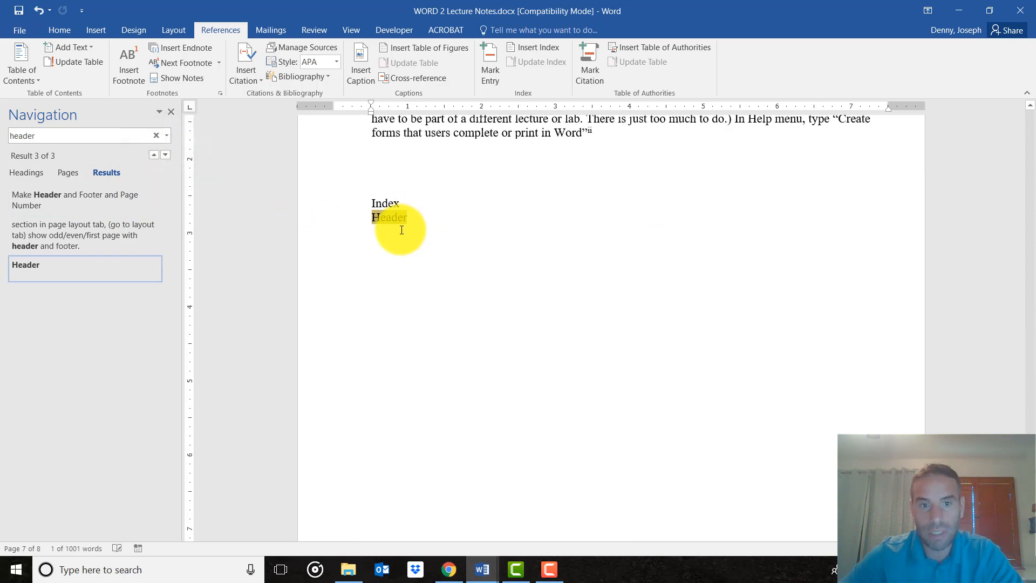
pyautogui.click(424, 216)
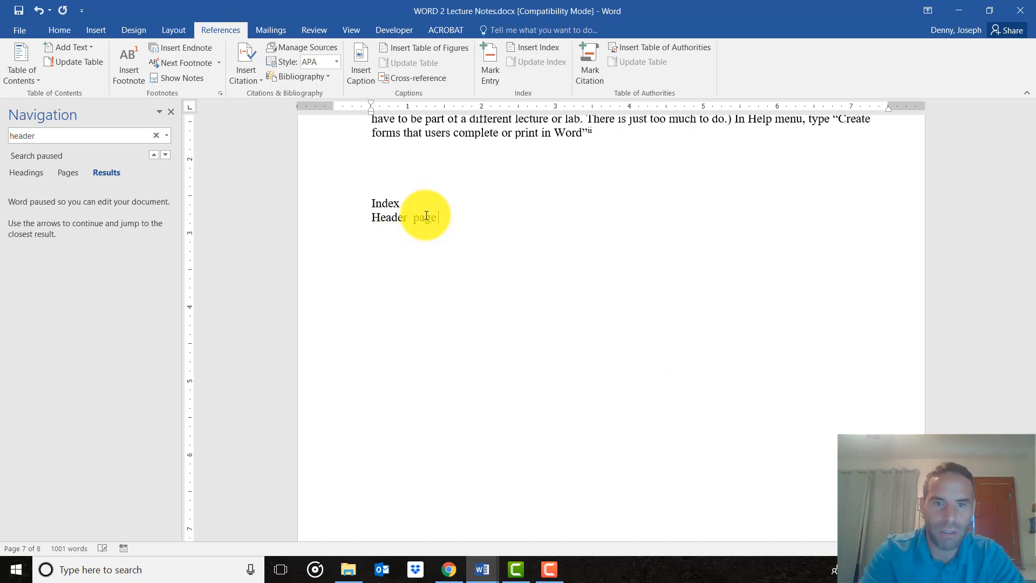
pyautogui.write('page 5')
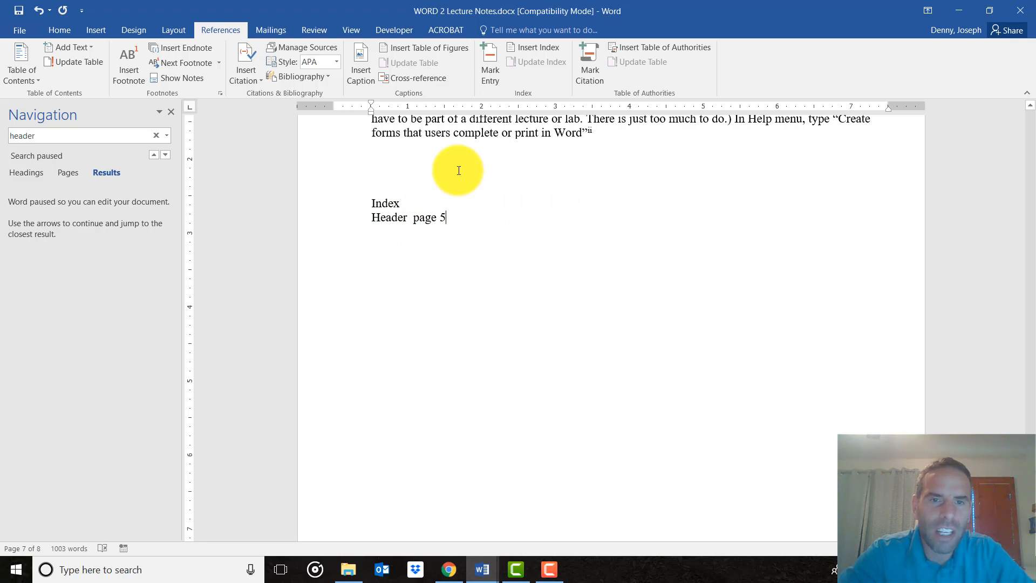
# Return to the line "Make Header and Footer and Page Number" on page 5 through the search matches and close the search.
pyautogui.scroll(5, 453, 232)
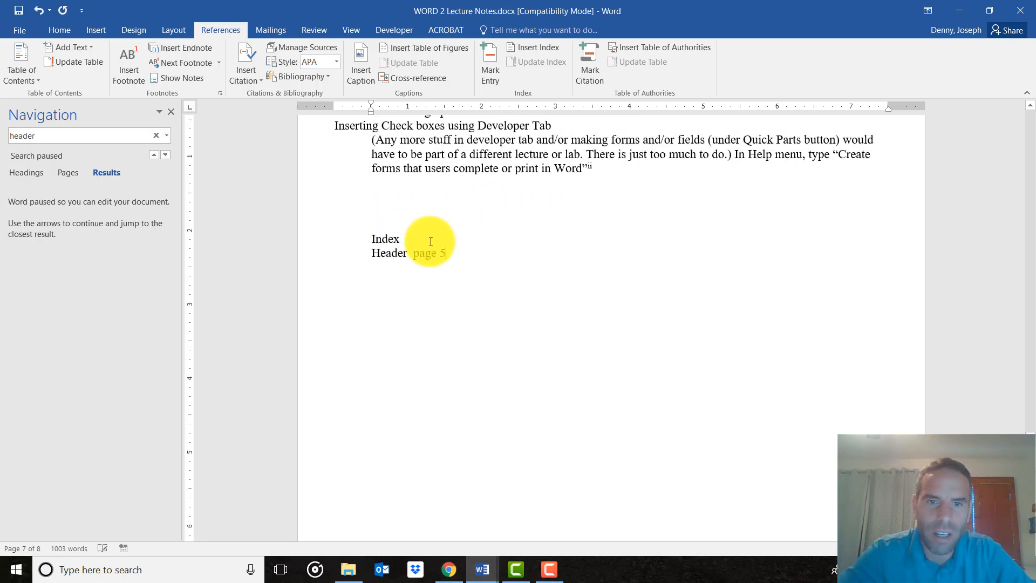
pyautogui.scroll(3, 428, 244)
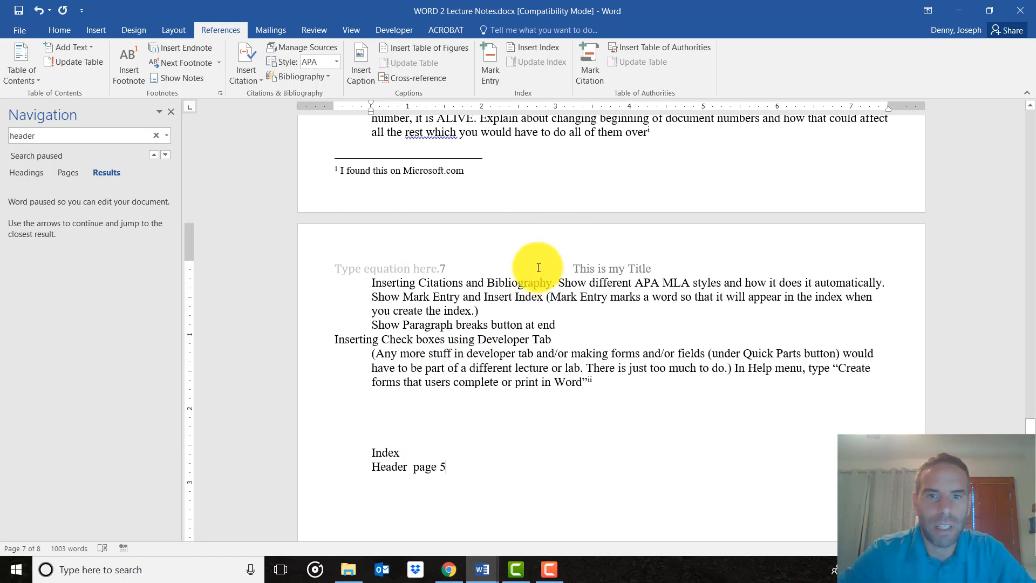
pyautogui.scroll(10, 539, 264)
pyautogui.scroll(20, 538, 269)
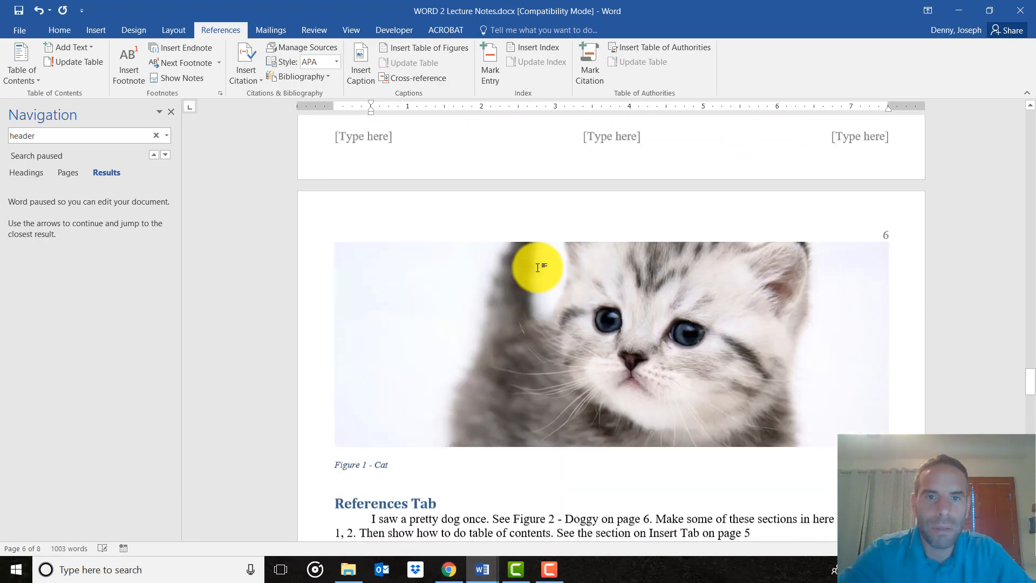
pyautogui.click(150, 155)
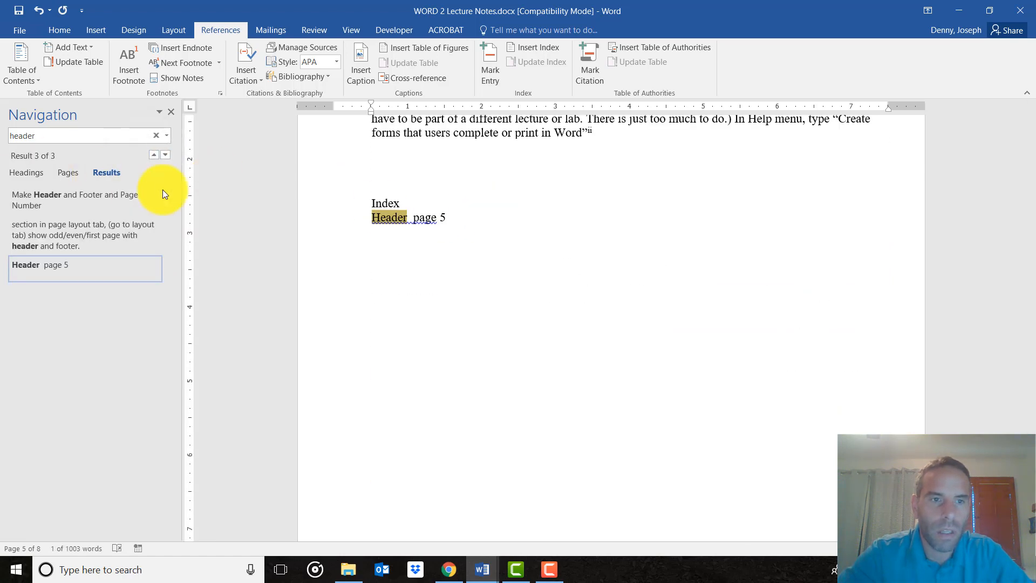
pyautogui.click(154, 155)
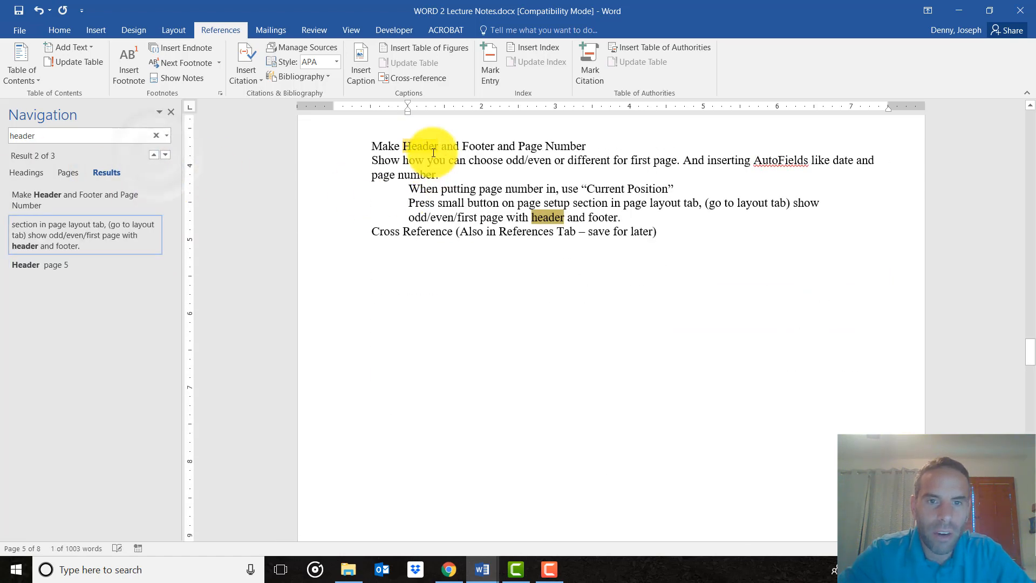
pyautogui.click(429, 145)
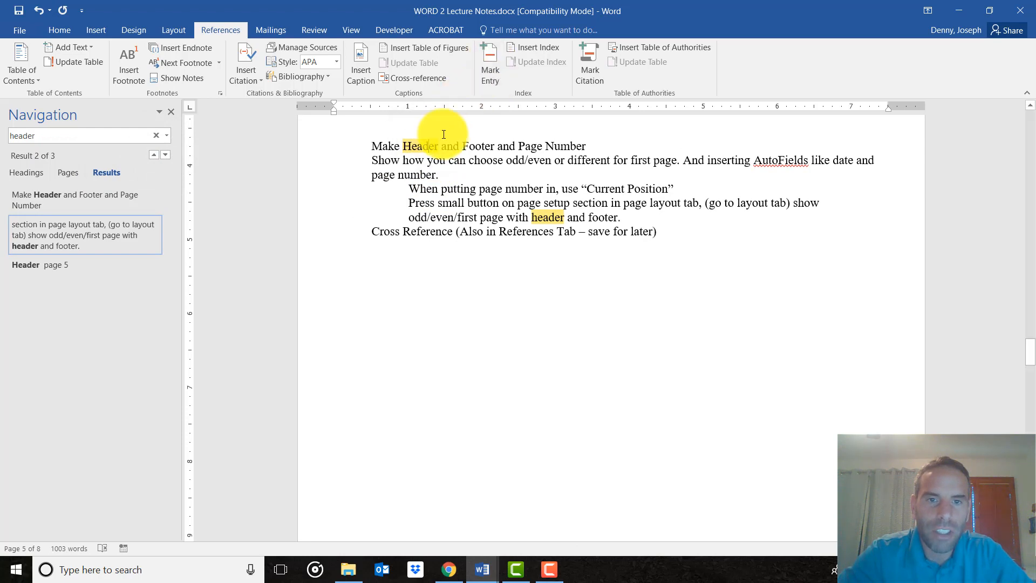
pyautogui.click(170, 112)
# Mark "Header" in the line "Make Header and Footer and Page Number" as a current-page index entry, and hide the formatting marks.
pyautogui.moveTo(347, 145); pyautogui.dragTo(314, 149)
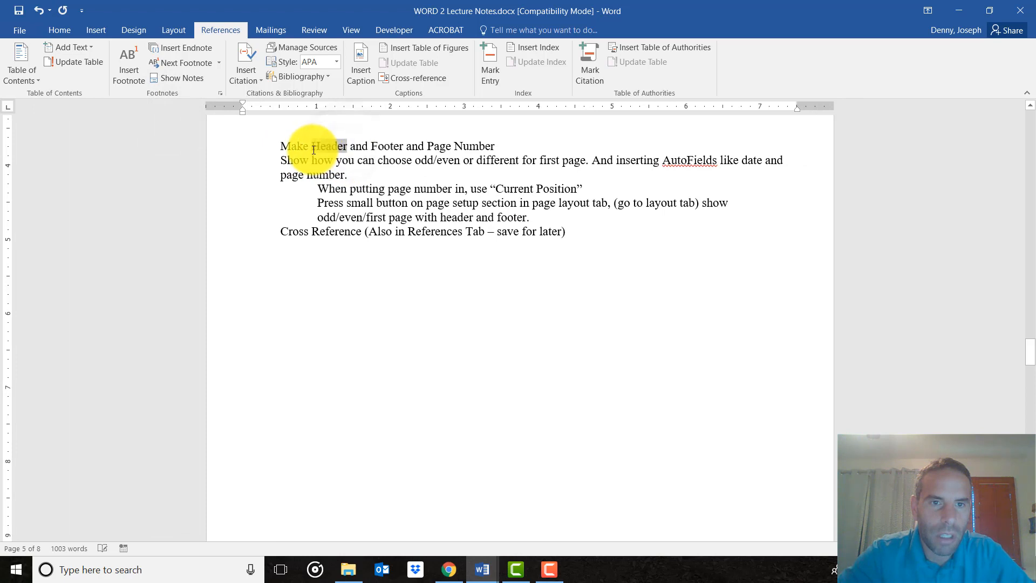
pyautogui.click(491, 73)
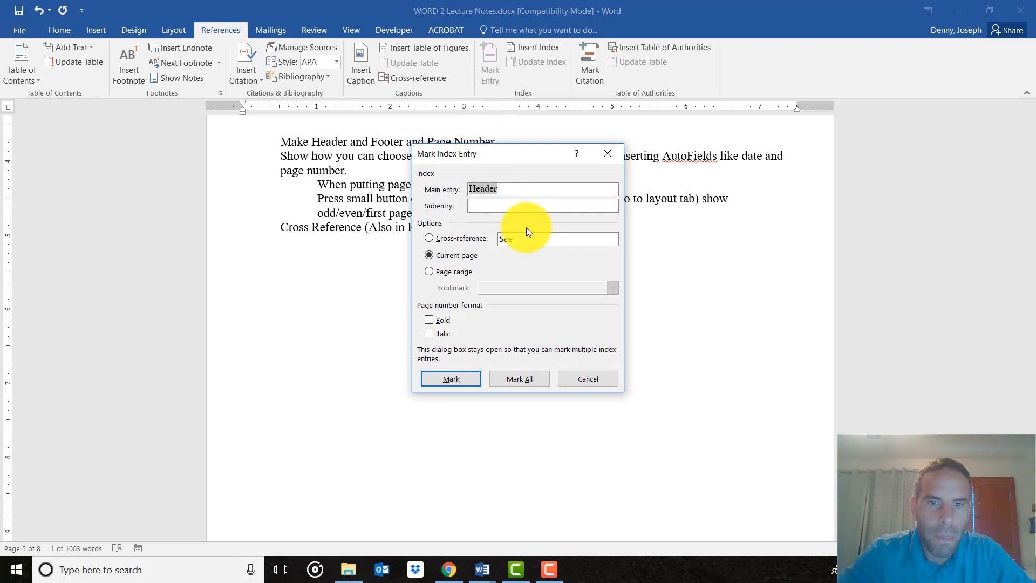
pyautogui.moveTo(539, 151); pyautogui.dragTo(732, 109)
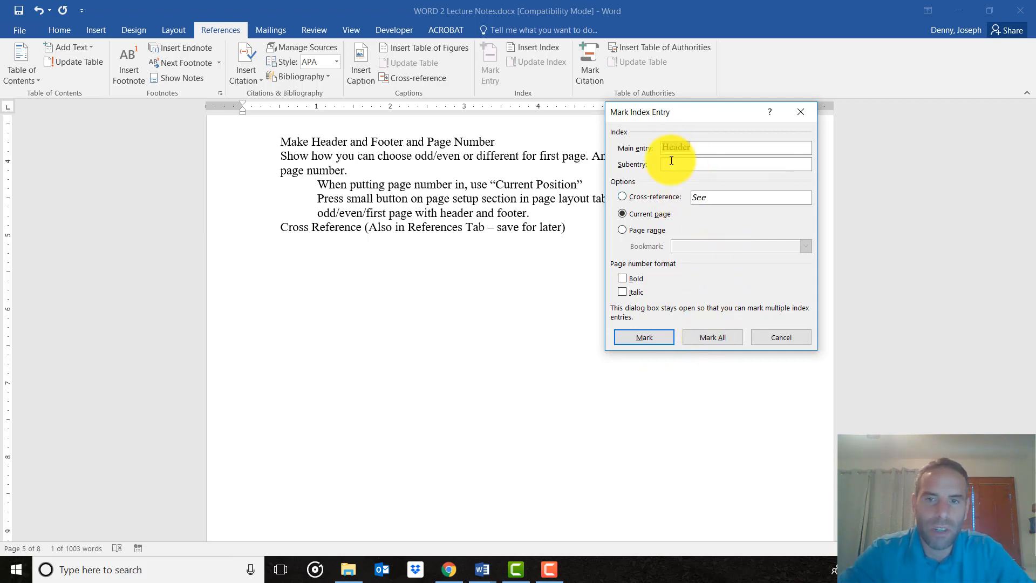
pyautogui.click(645, 337)
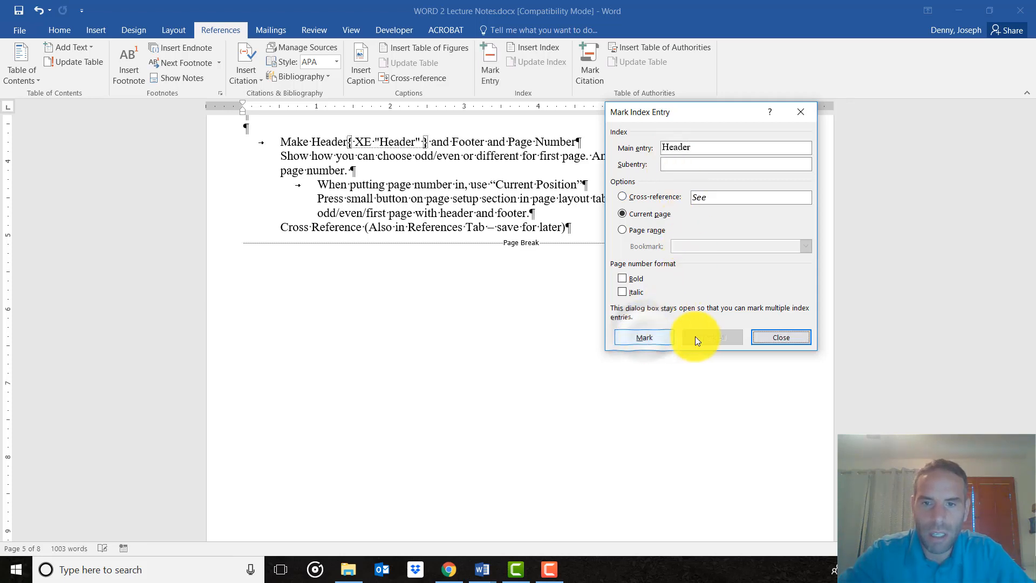
pyautogui.click(782, 337)
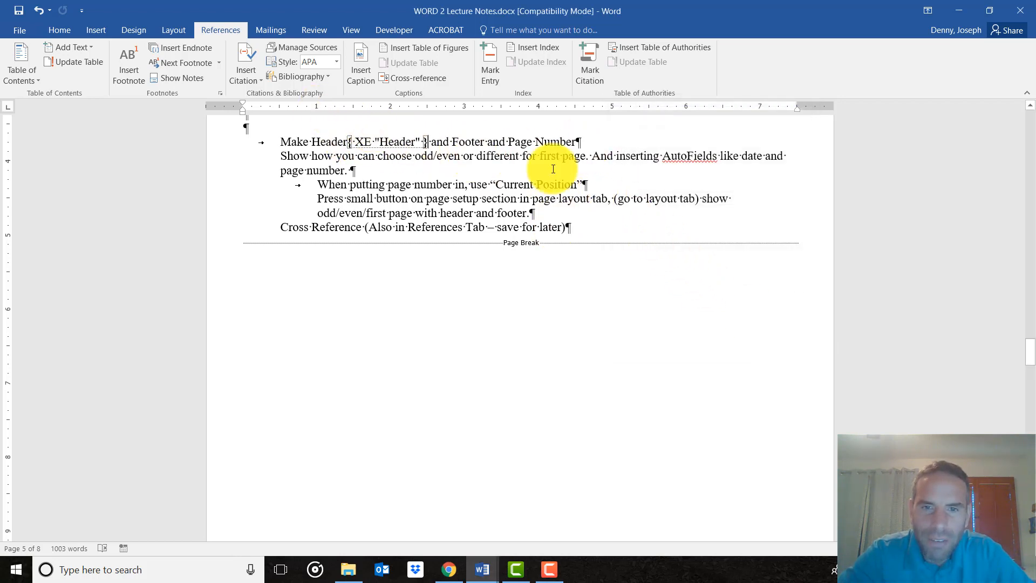
pyautogui.click(64, 35)
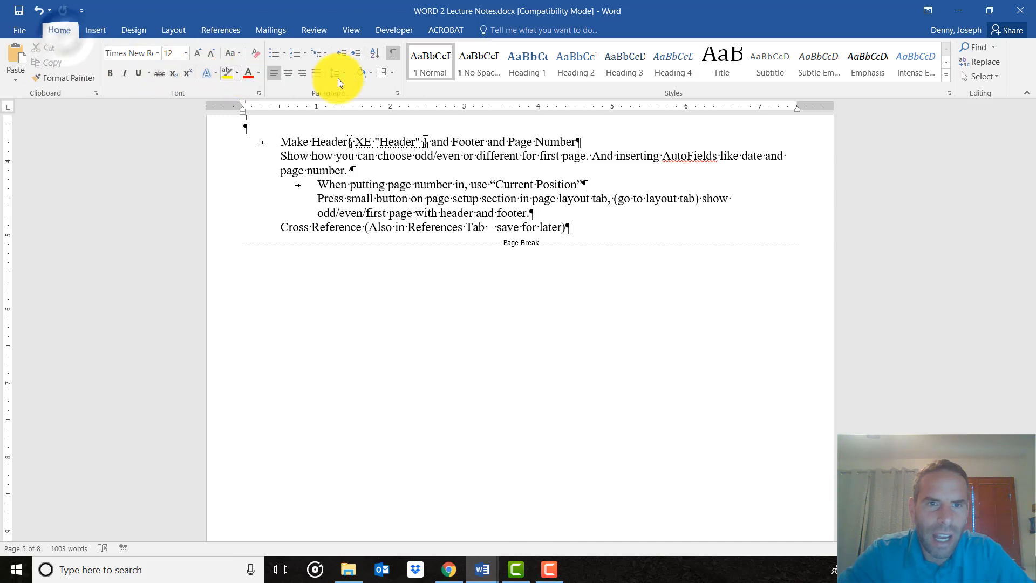
pyautogui.click(394, 54)
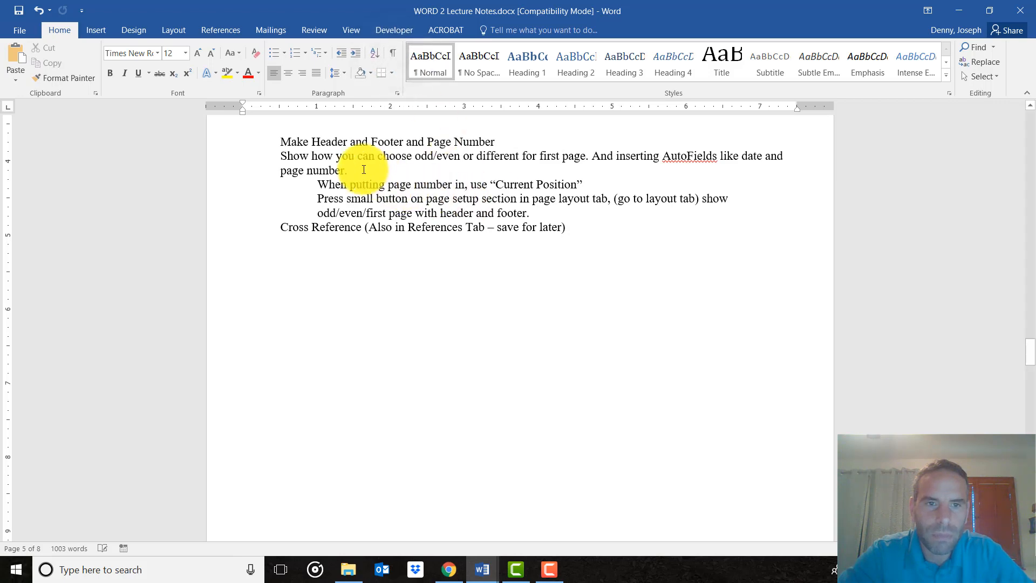
# Delete the manually written "Header page 5" line below "Index" on page 7.
pyautogui.scroll(1, 351, 171)
pyautogui.scroll(-12, 403, 310)
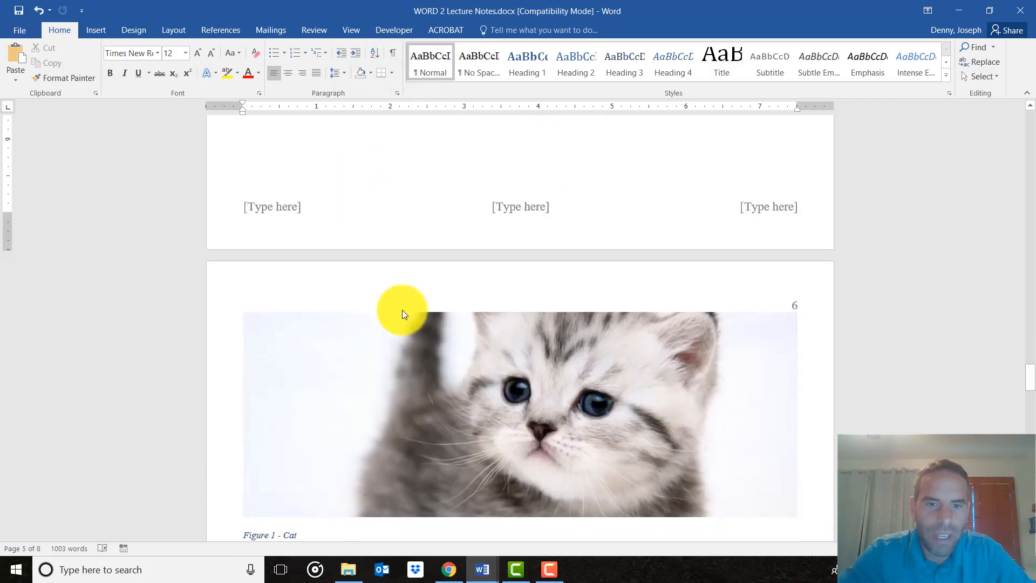
pyautogui.scroll(-15, 403, 310)
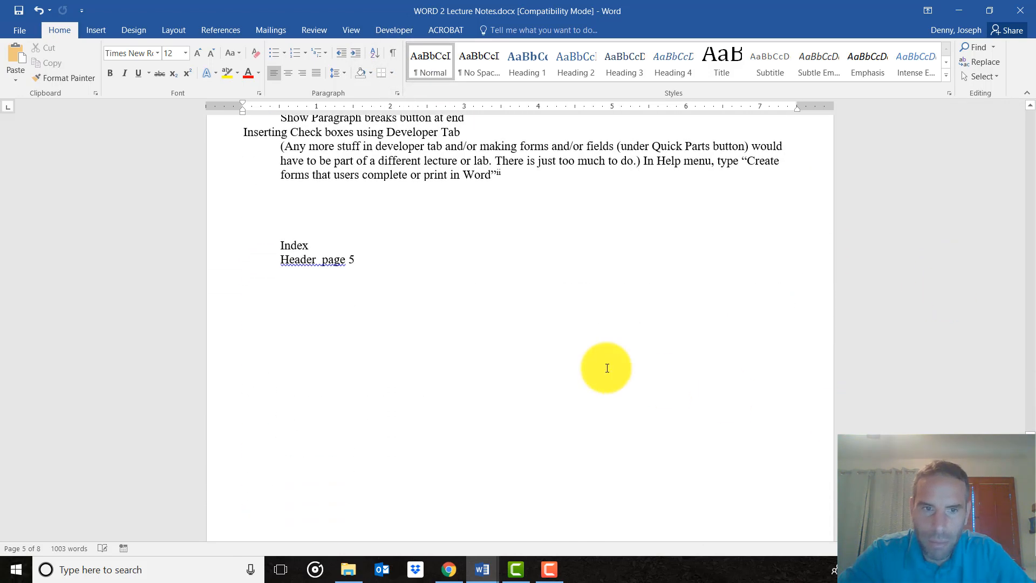
pyautogui.moveTo(372, 263); pyautogui.dragTo(259, 259)
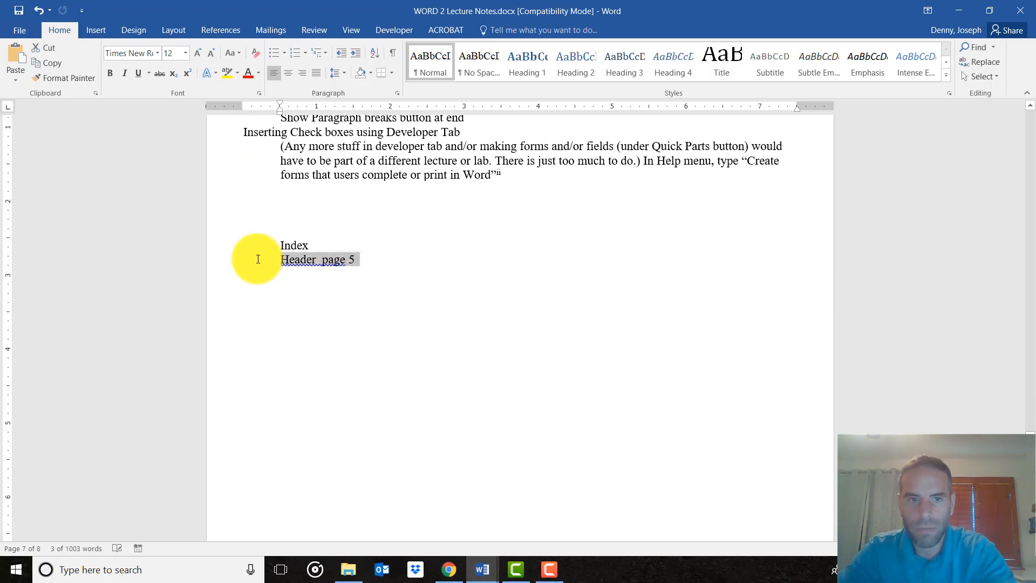
pyautogui.press('Delete')
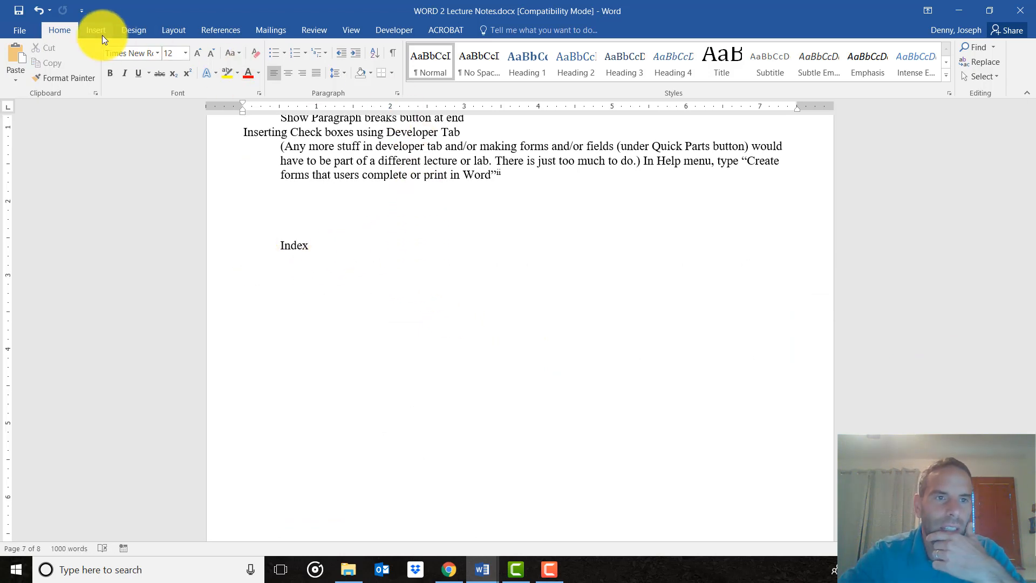
# Insert an indented two-column index in the From template format below the "Index" line on page 7.
pyautogui.click(208, 33)
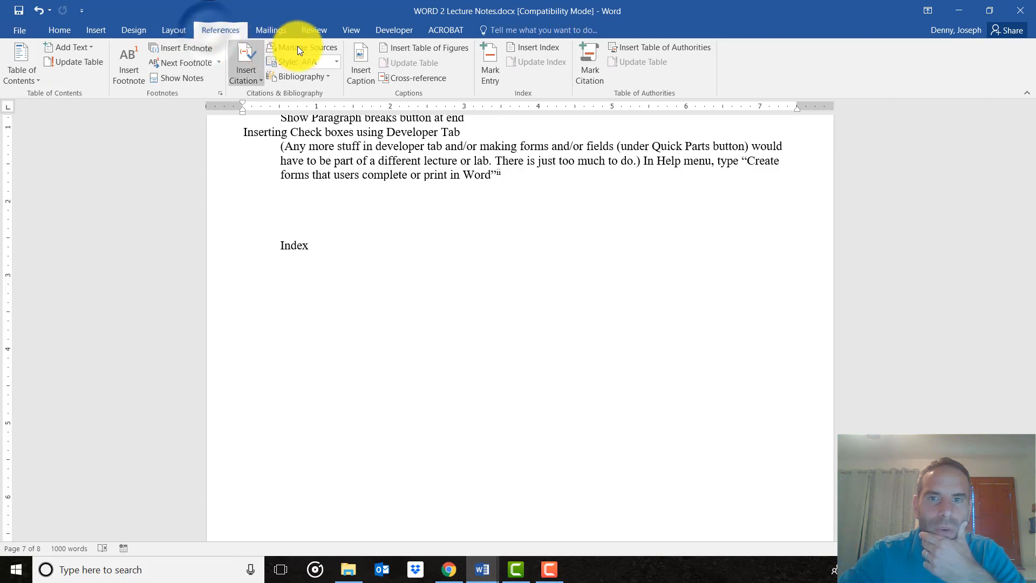
pyautogui.click(540, 50)
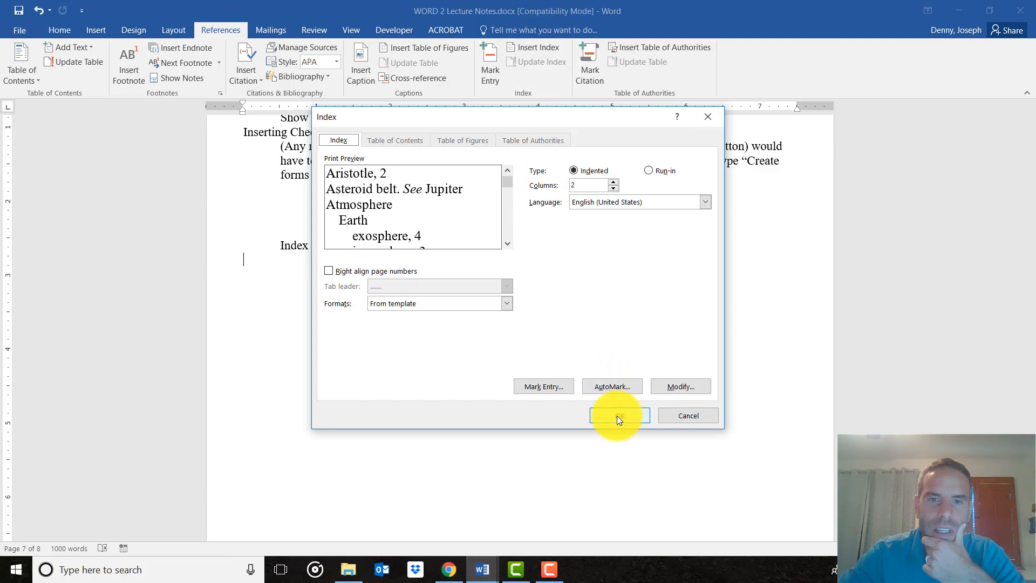
pyautogui.click(617, 415)
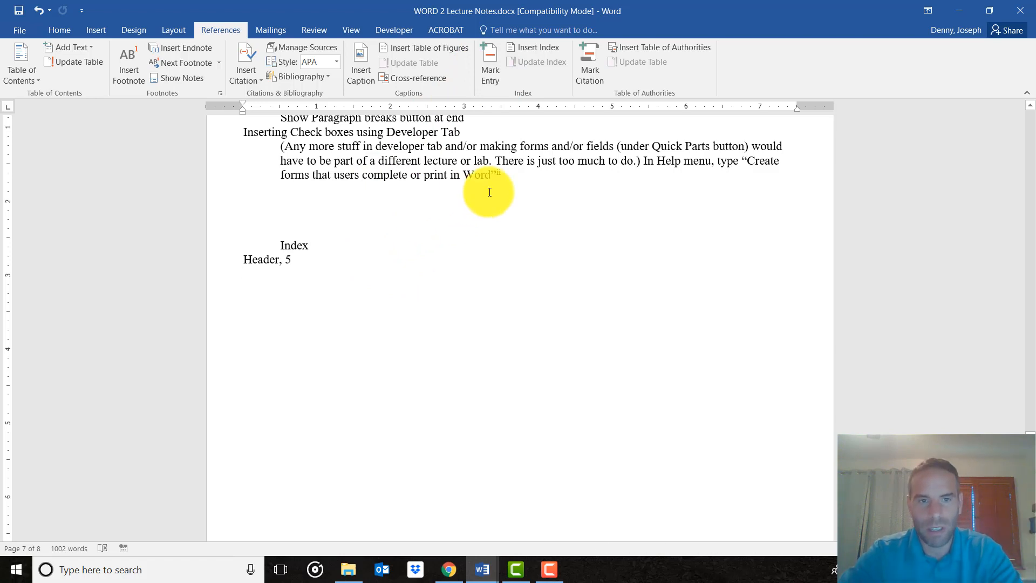
# Mark all occurrences of "and" as current-page index entries from the "Show Mark Entry and Insert Index" line, and hide the formatting marks.
pyautogui.scroll(2, 489, 192)
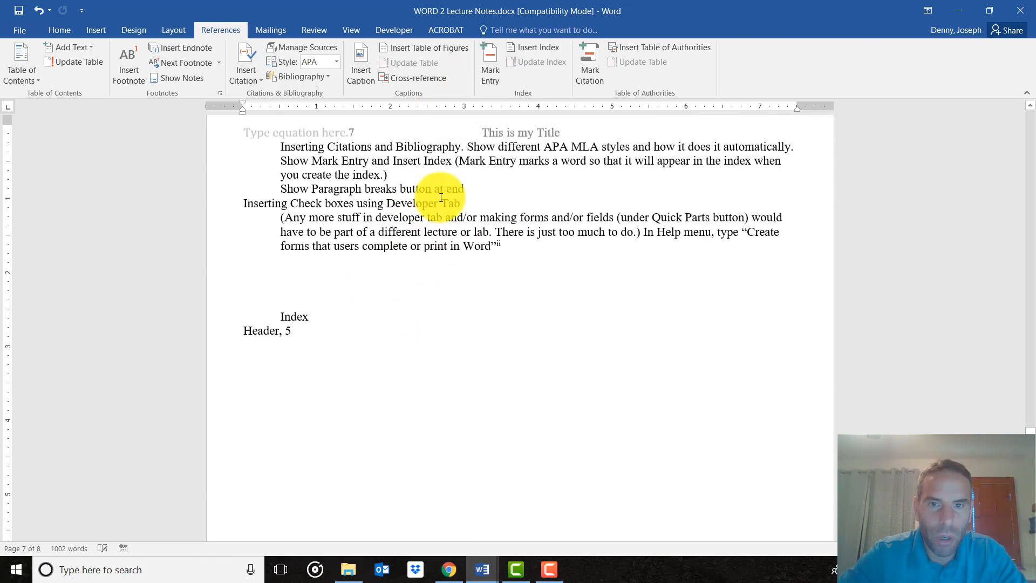
pyautogui.scroll(8, 555, 178)
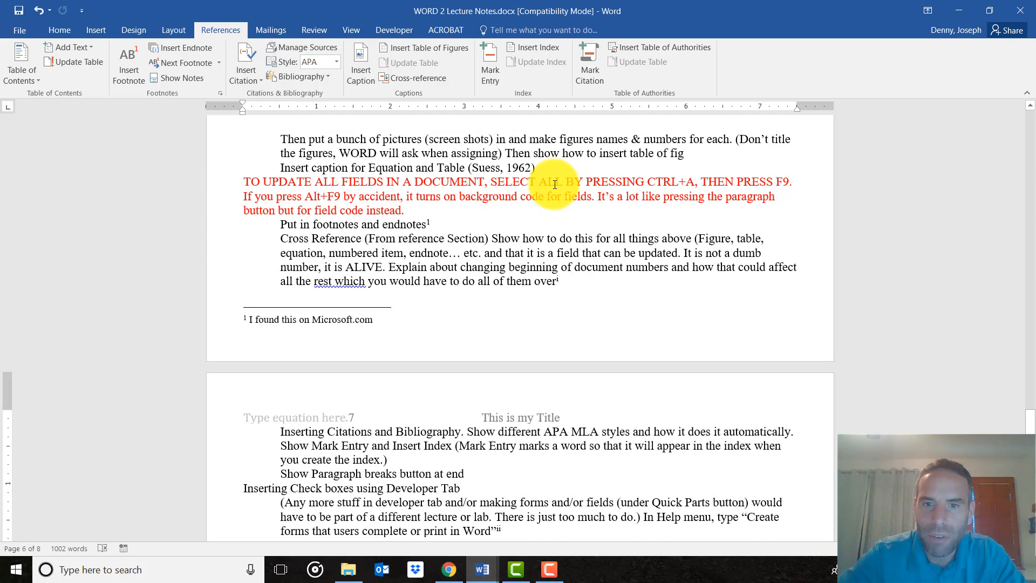
pyautogui.click(539, 243)
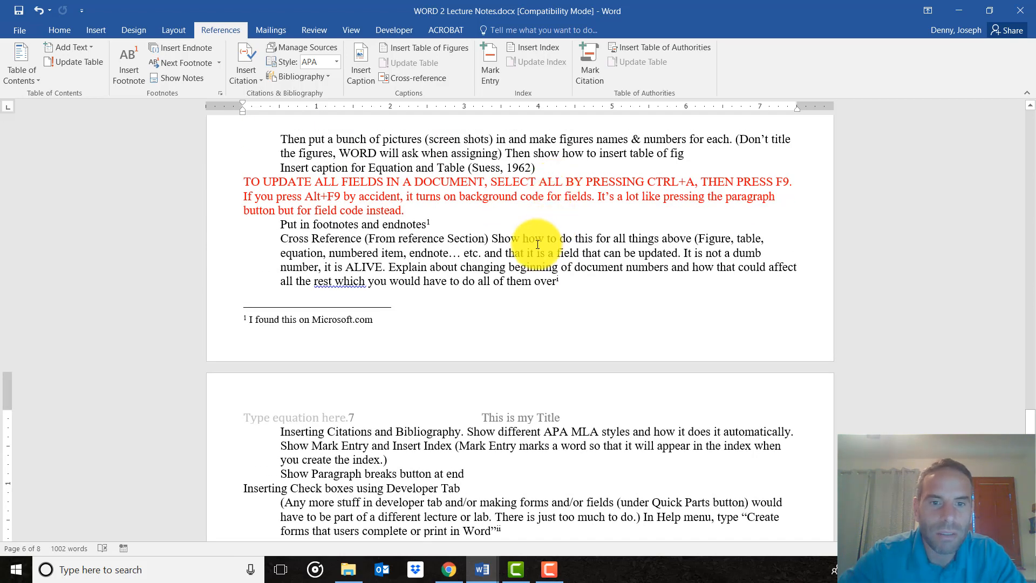
pyautogui.scroll(-3, 423, 301)
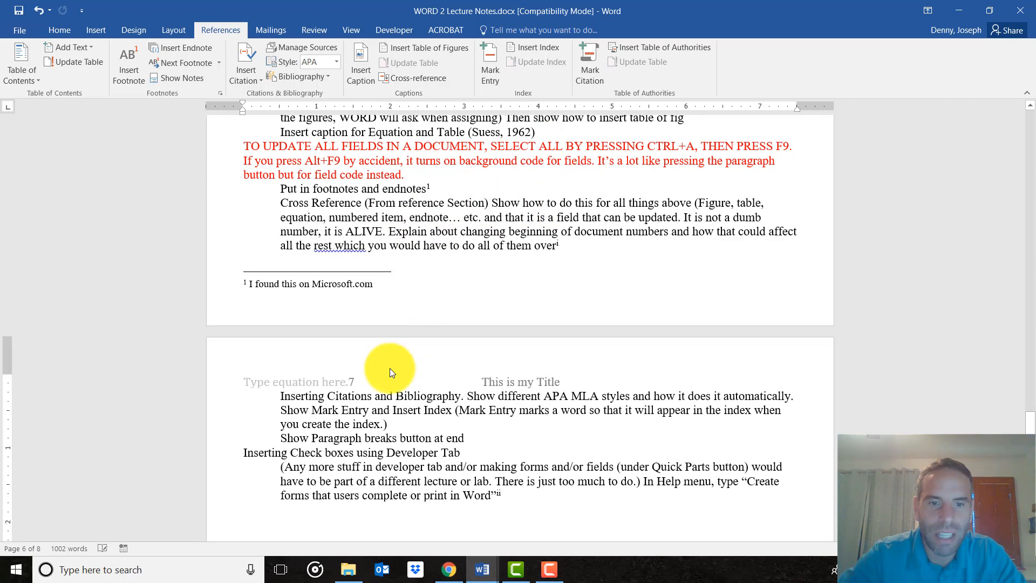
pyautogui.click(378, 341)
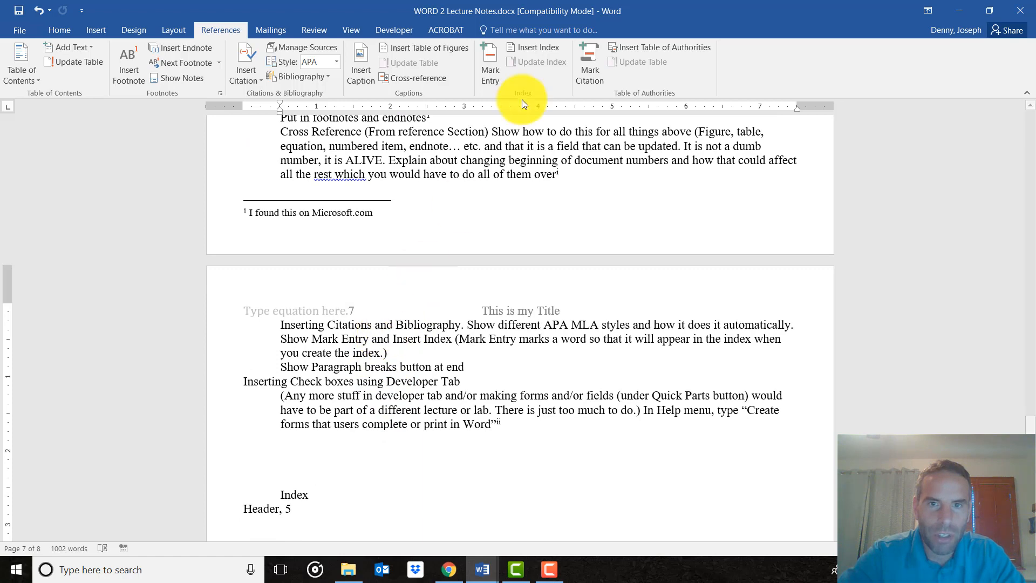
pyautogui.doubleClick(381, 339)
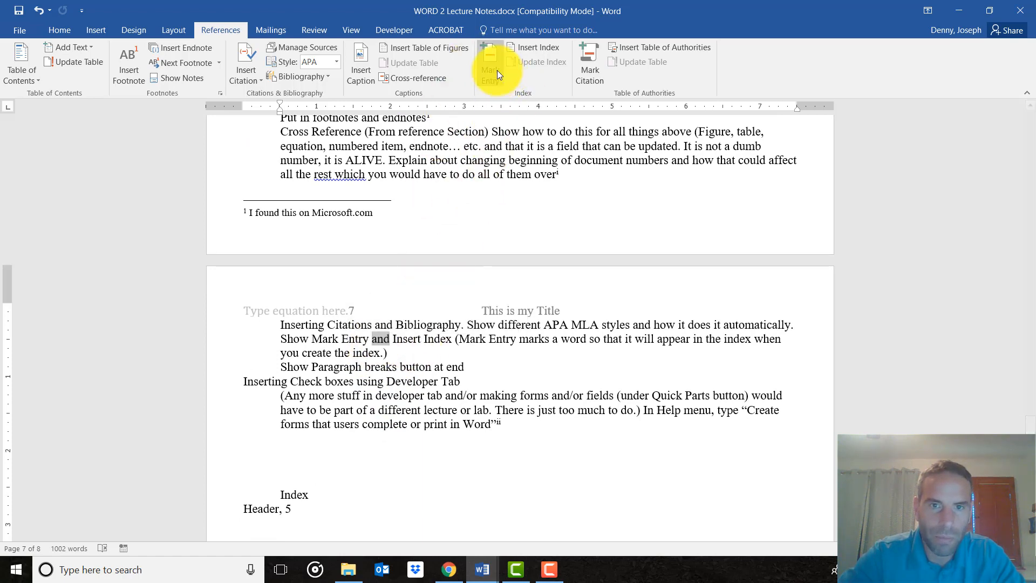
pyautogui.click(492, 70)
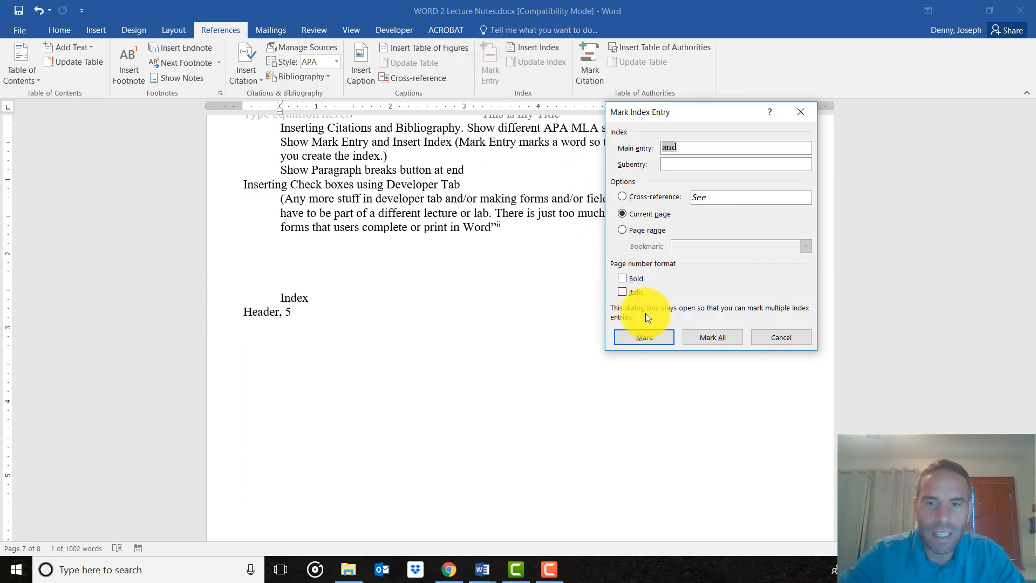
pyautogui.click(643, 335)
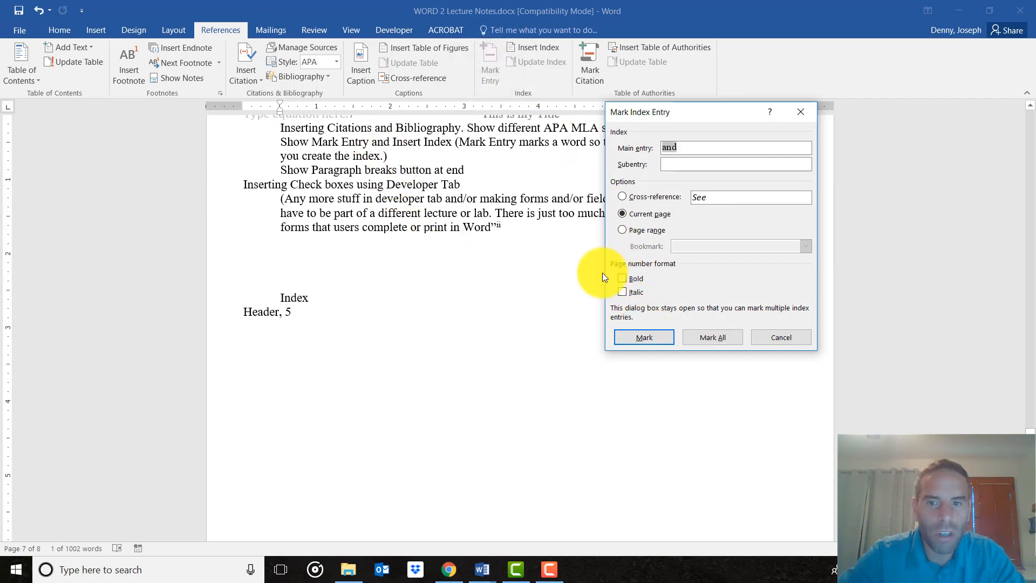
pyautogui.click(704, 336)
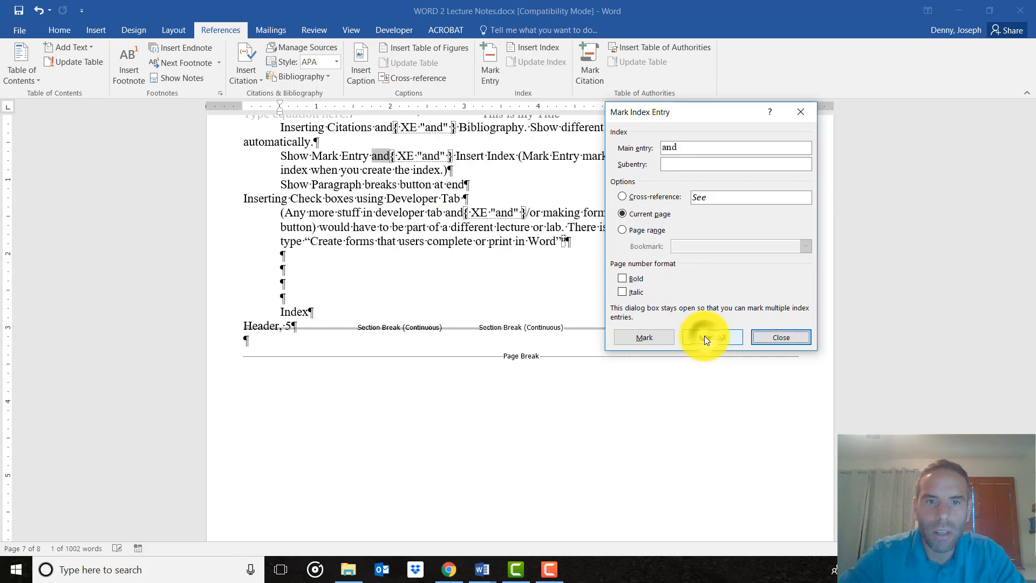
pyautogui.click(804, 338)
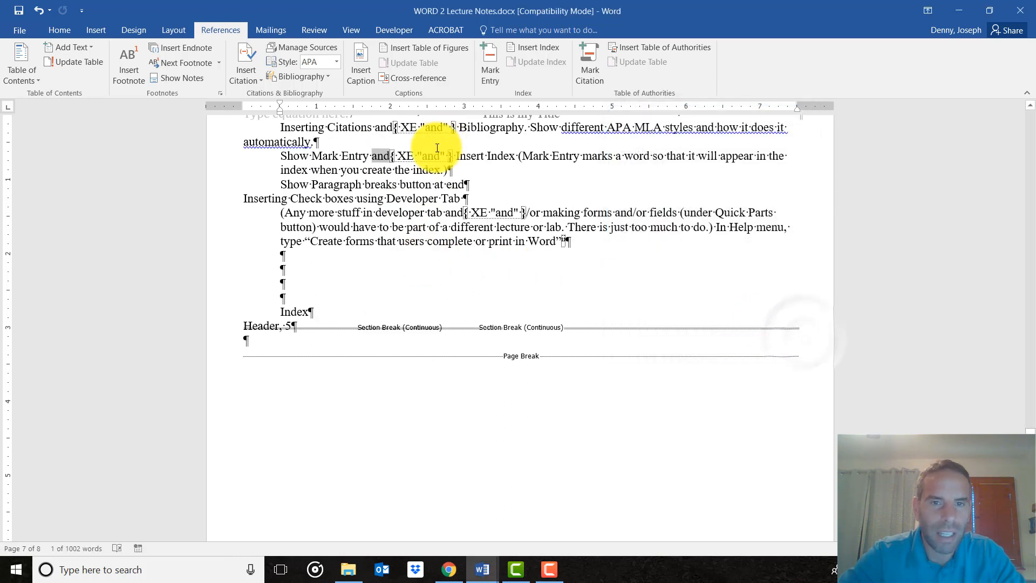
pyautogui.click(55, 34)
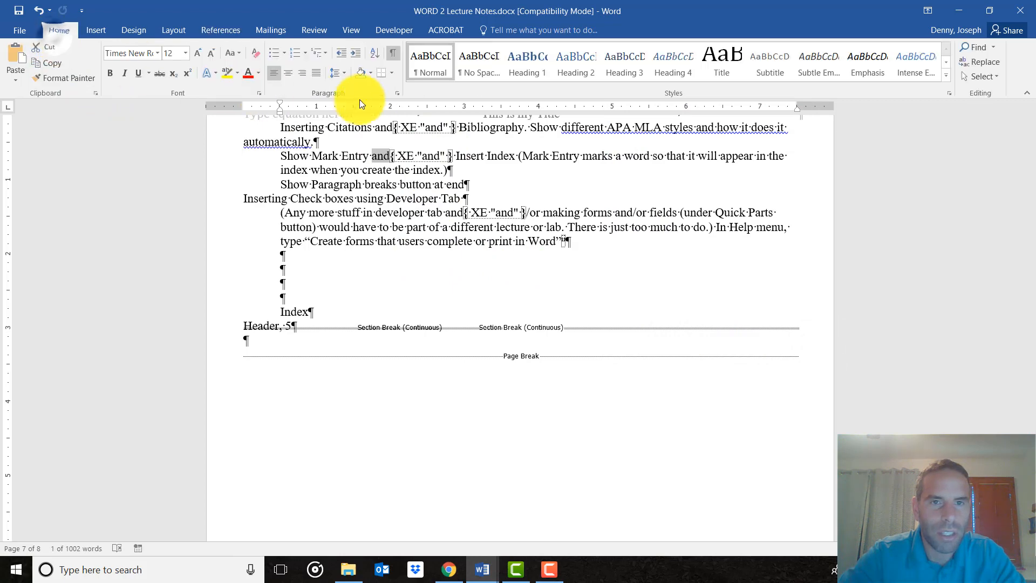
pyautogui.click(393, 57)
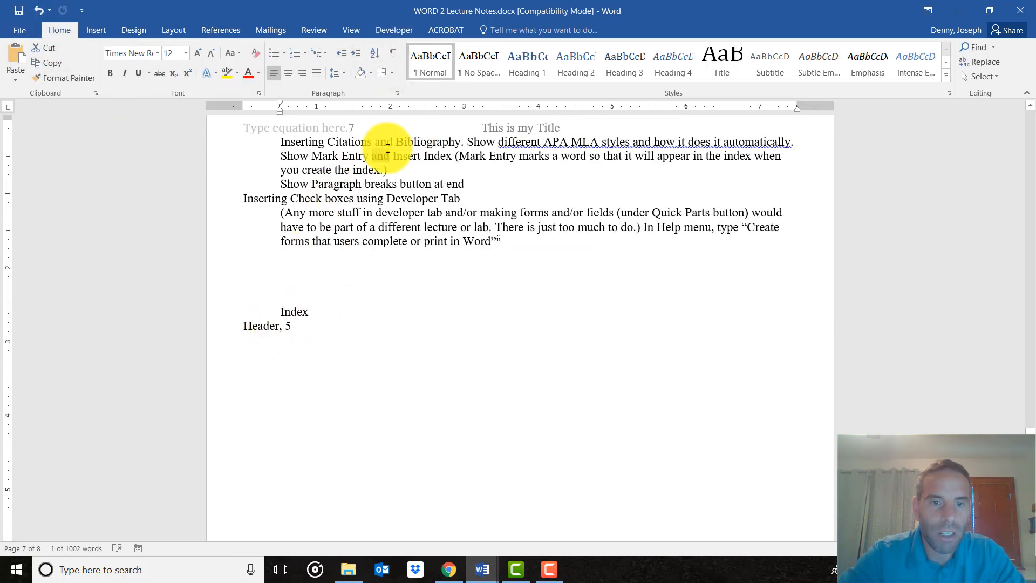
# Update the index field below the "Index" line on page 7 to include the newly marked entries.
pyautogui.rightClick(273, 324)
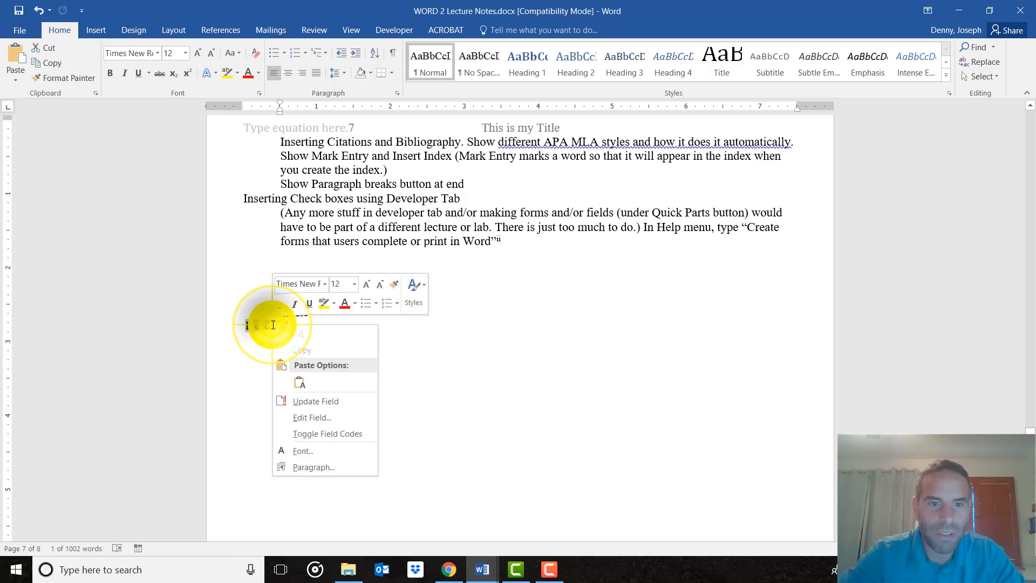
pyautogui.click(452, 367)
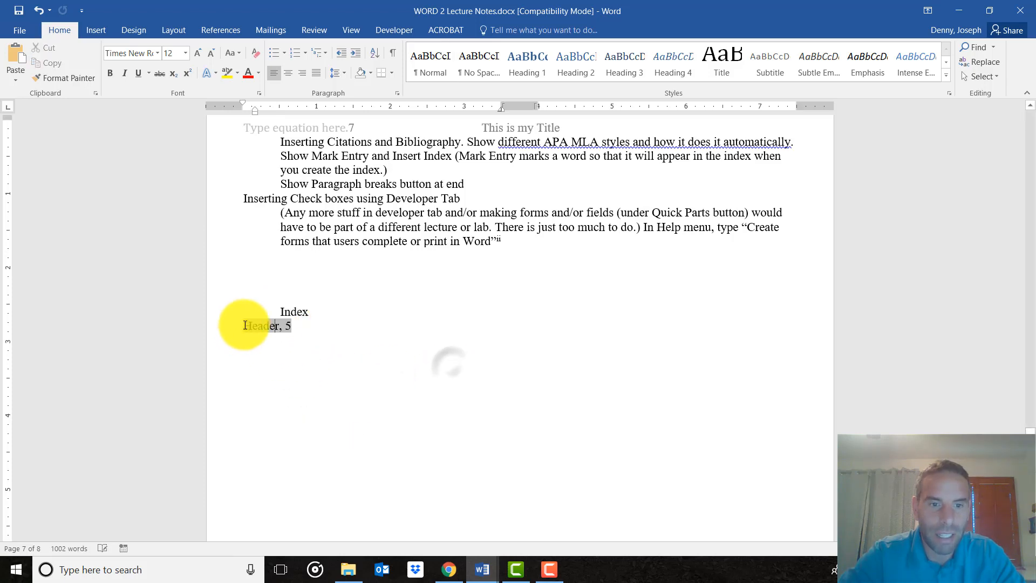
pyautogui.click(261, 324)
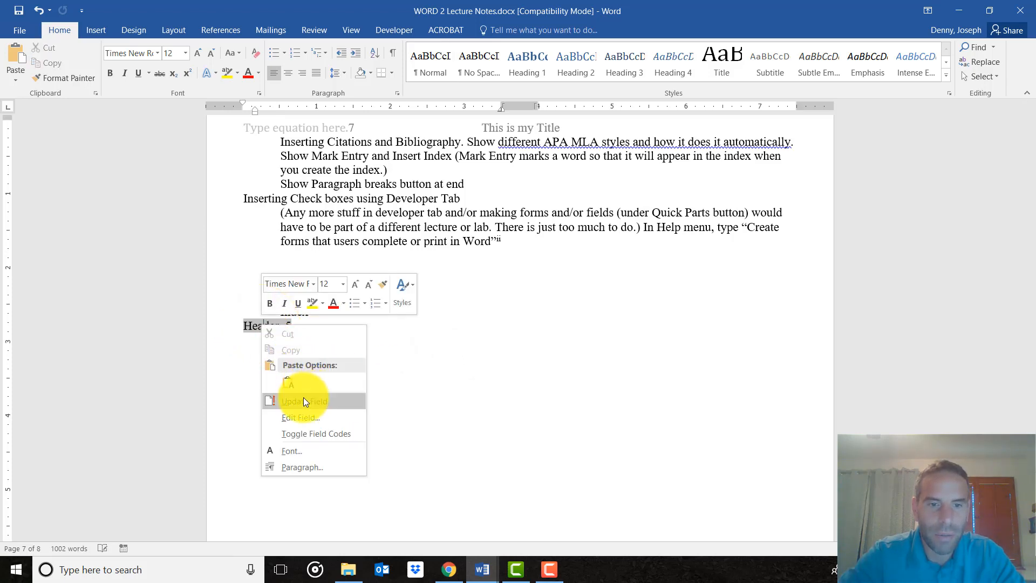
pyautogui.click(302, 401)
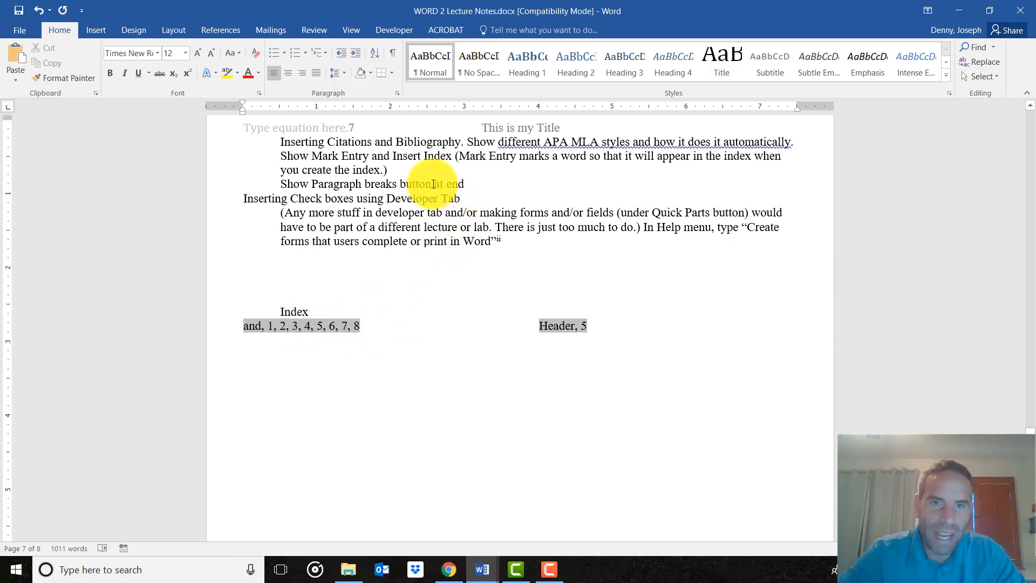
pyautogui.click(381, 160)
pyautogui.rightClick(382, 157)
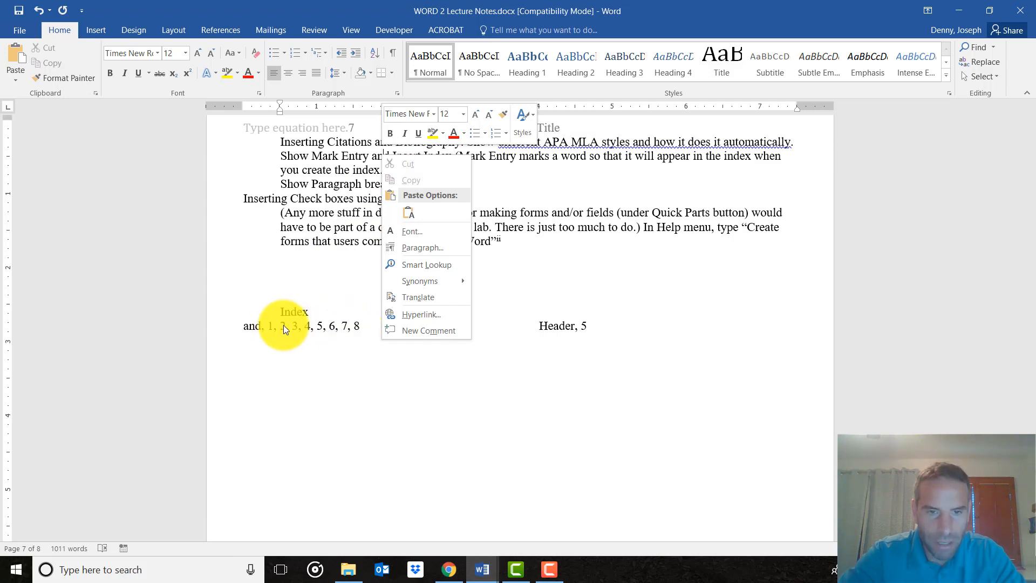
pyautogui.click(487, 408)
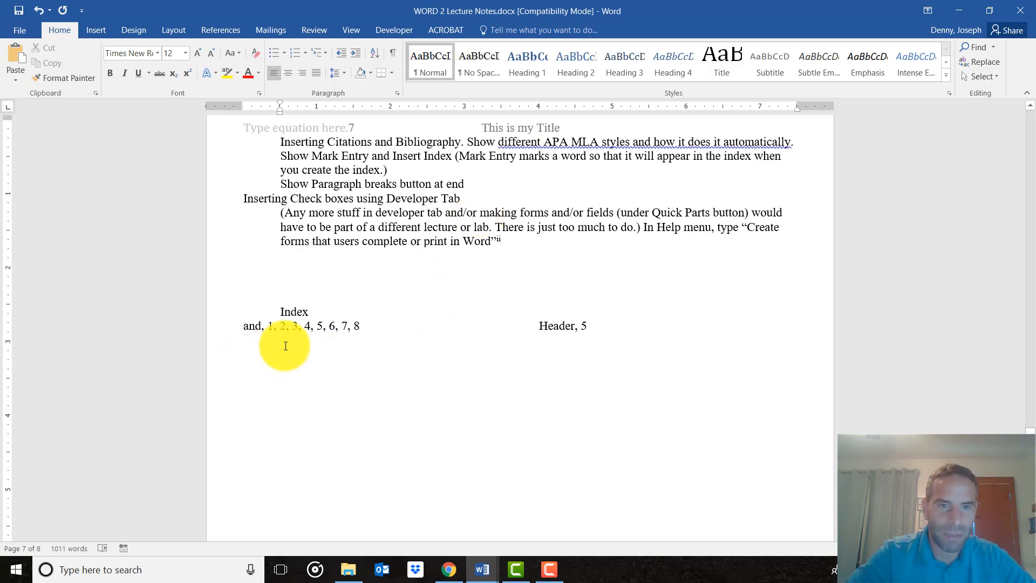
pyautogui.click(423, 200)
pyautogui.scroll(3, 418, 232)
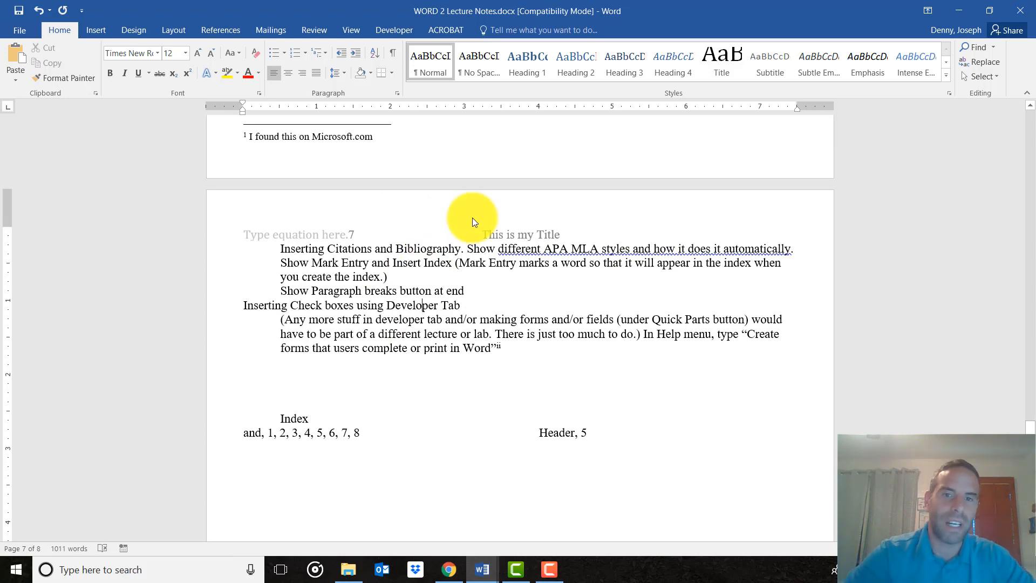
pyautogui.click(238, 30)
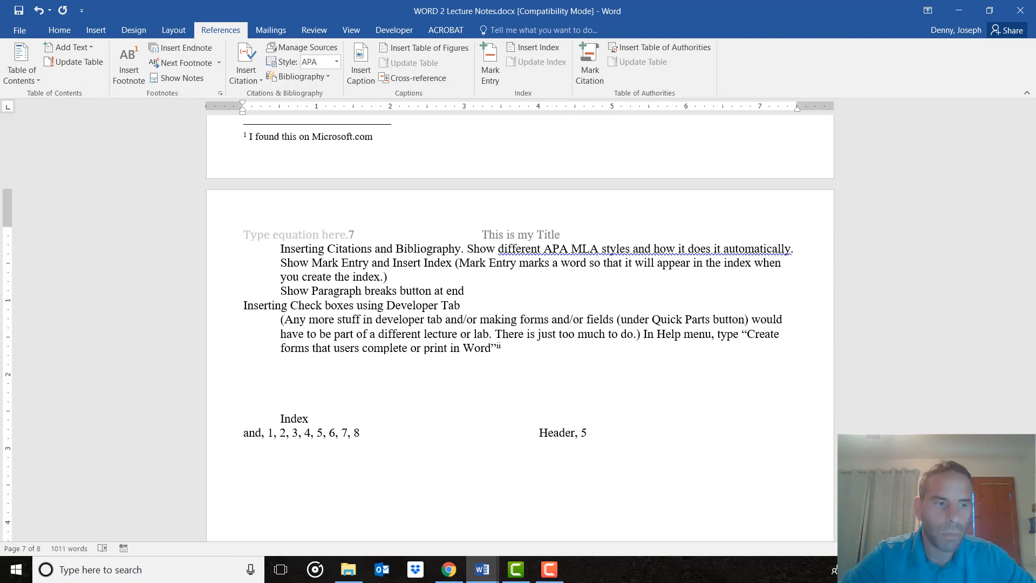
pyautogui.scroll(-1, 415, 477)
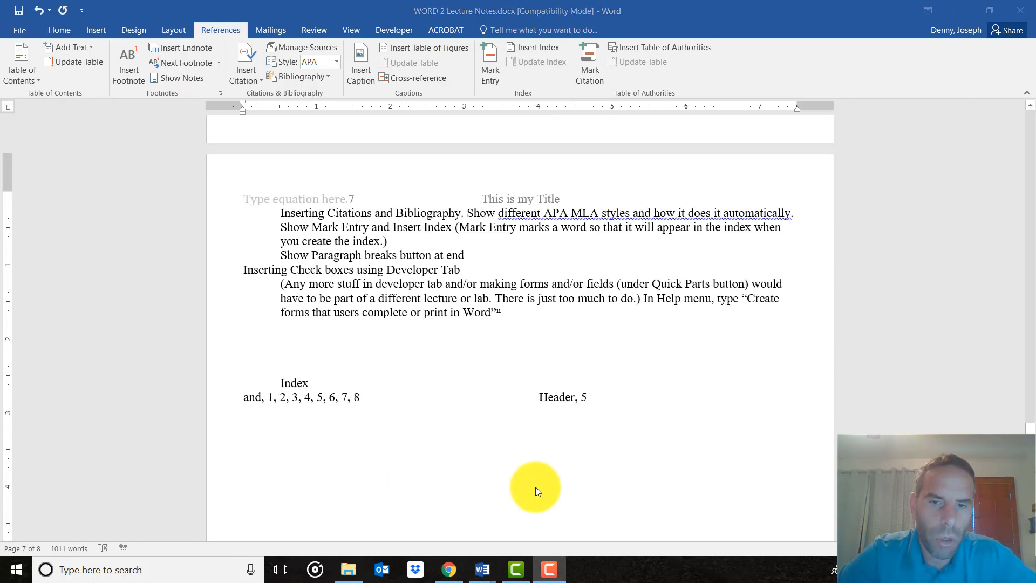